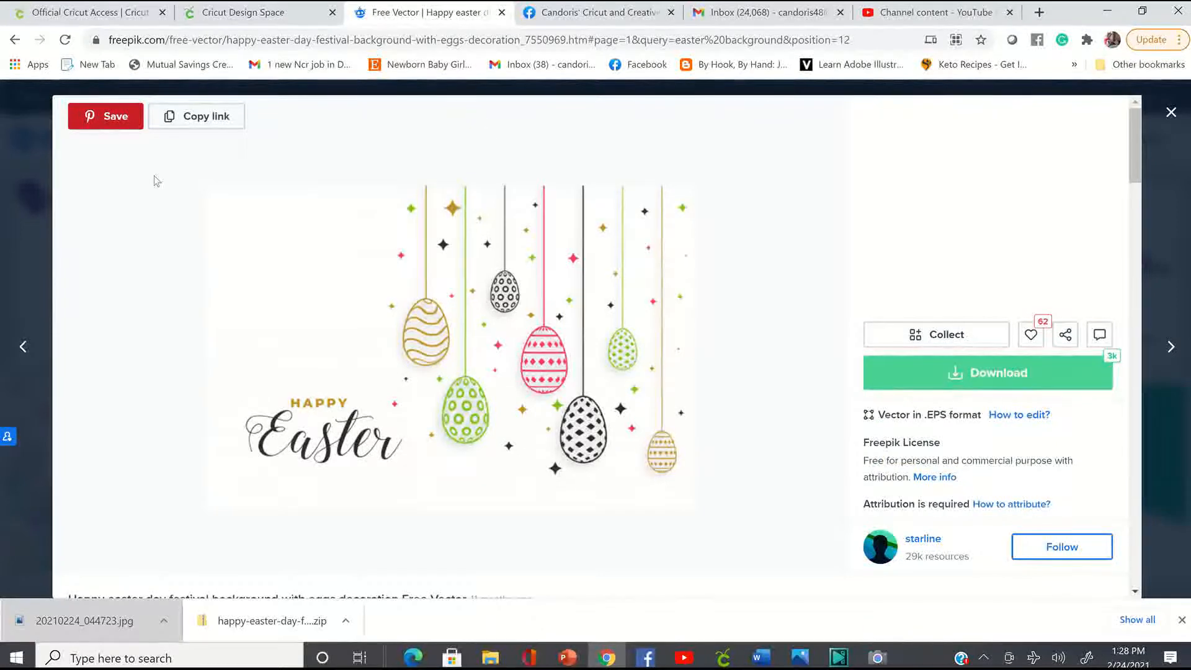
Step: Browse the Freepik Easter background results and open the green design with leaves, an egg and bunny ears
left_click(15, 41)
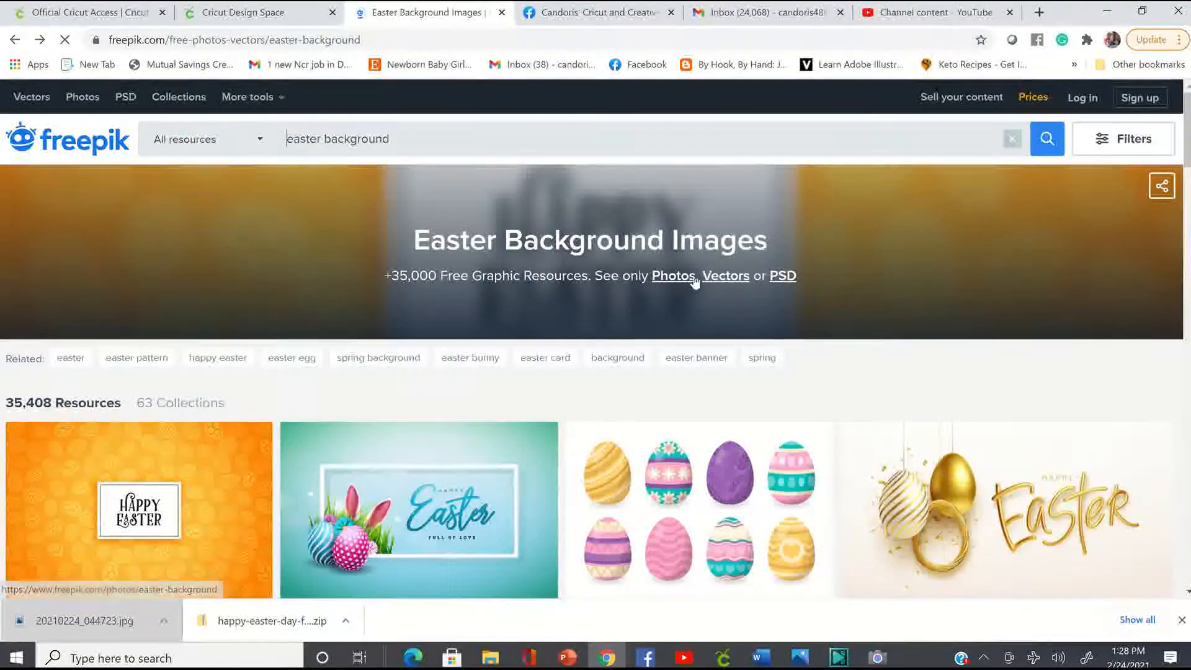
scroll(660, 317, "down", 7)
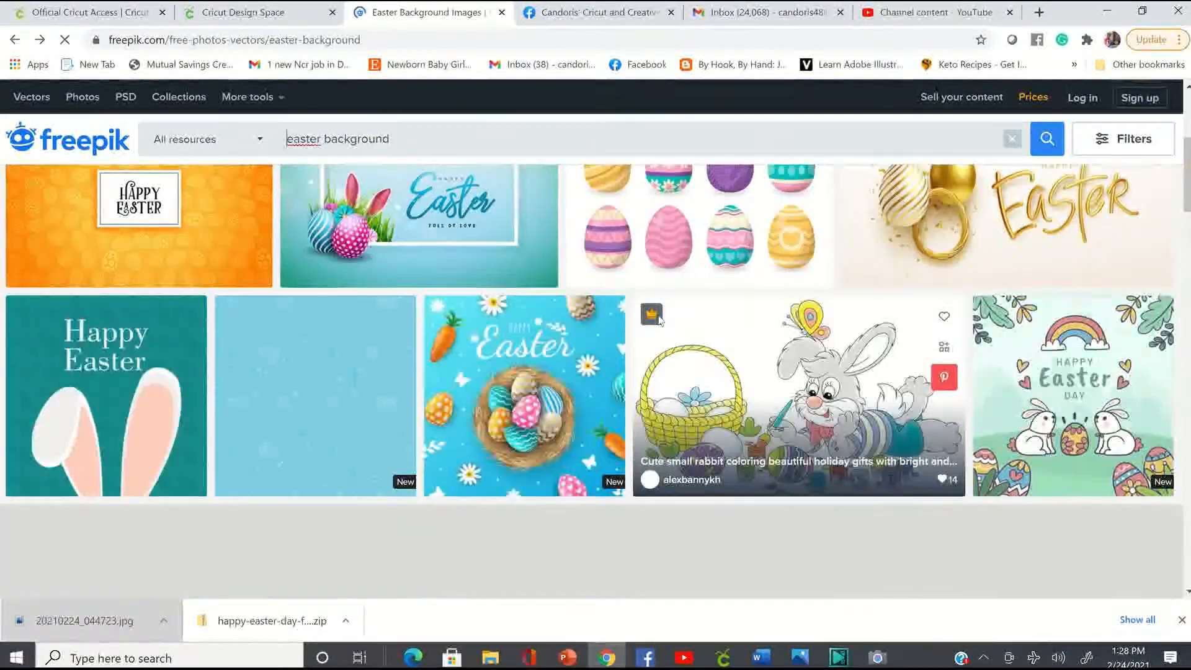
scroll(659, 320, "down", 1)
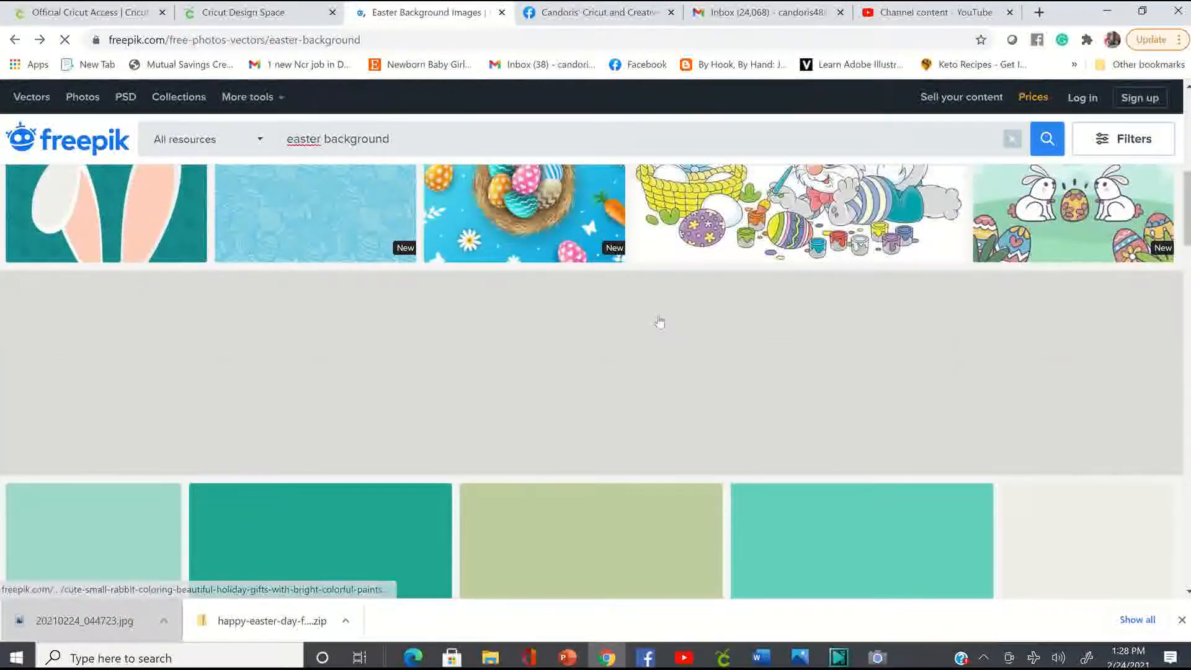
scroll(659, 321, "down", 3)
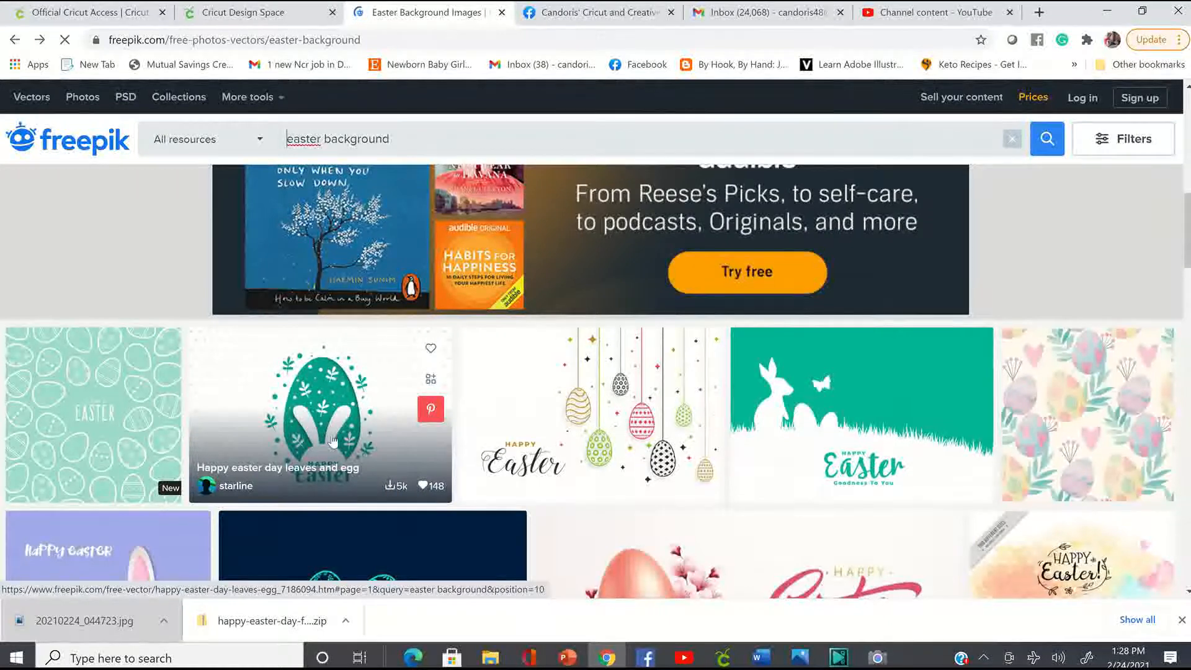
left_click(301, 403)
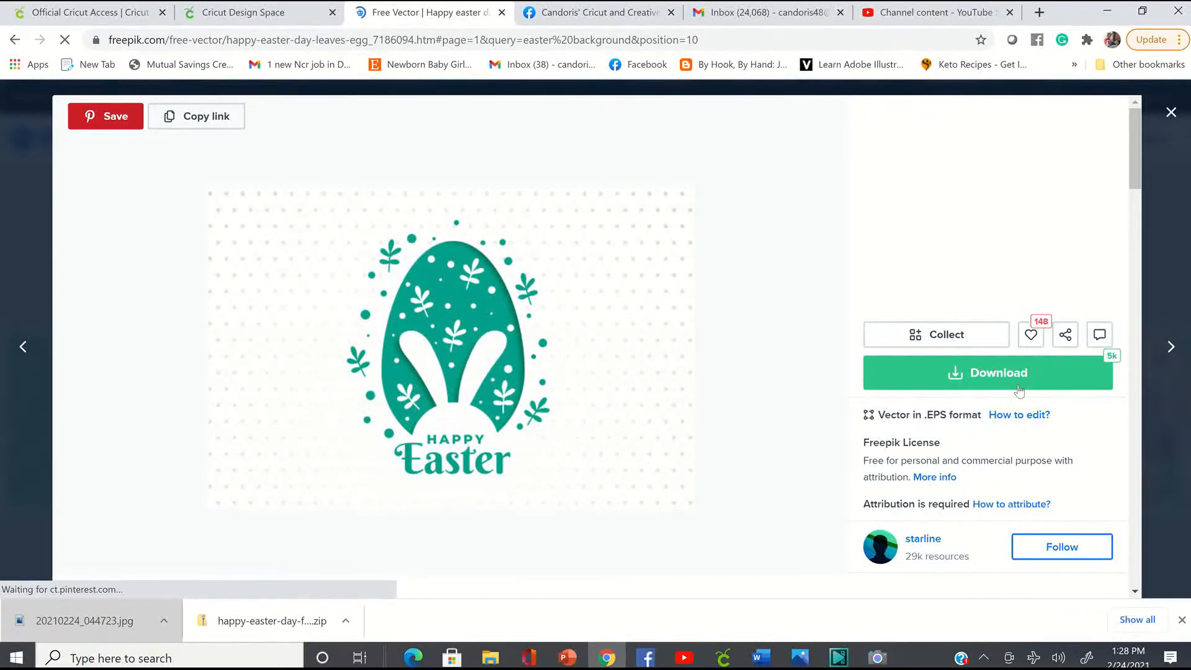
Step: Return to the Easter background results and open the pink Happy Easter greeting with realistic eggs and spring flowers
left_click(16, 40)
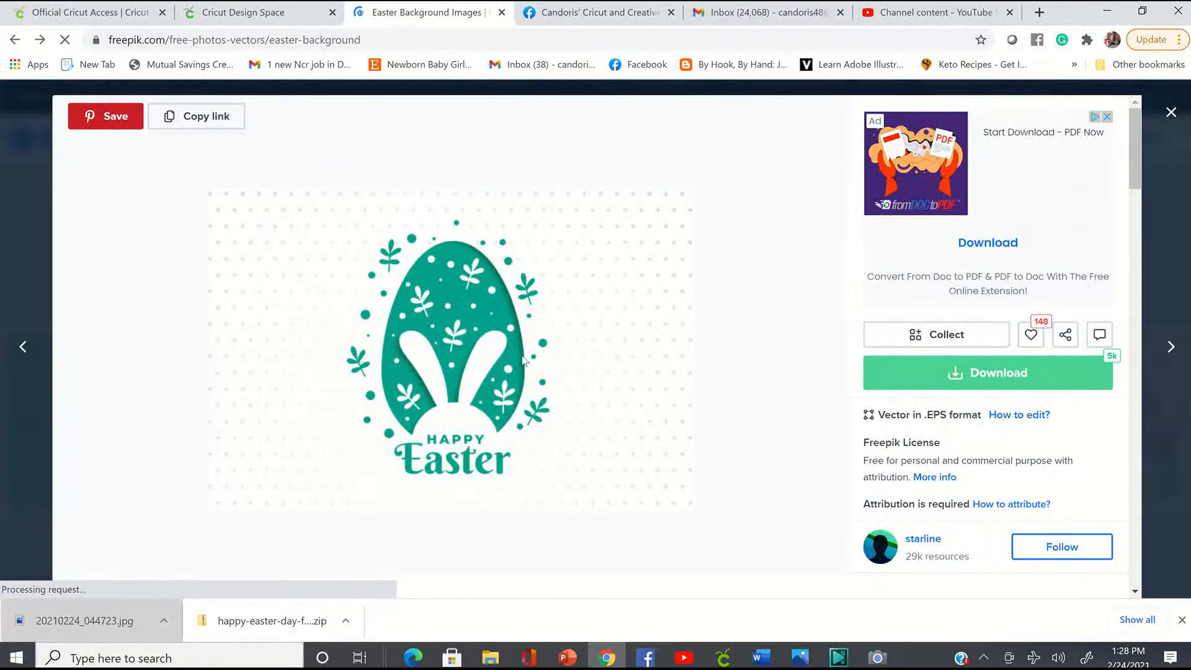
scroll(524, 451, "down", 3)
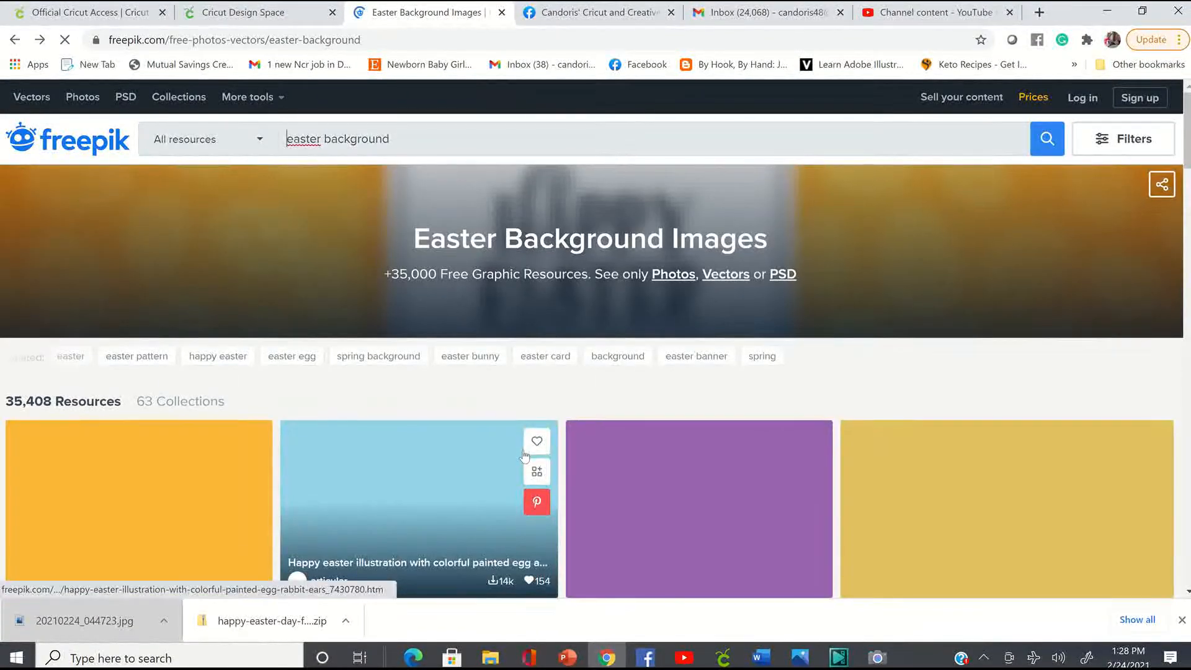
scroll(523, 451, "down", 1)
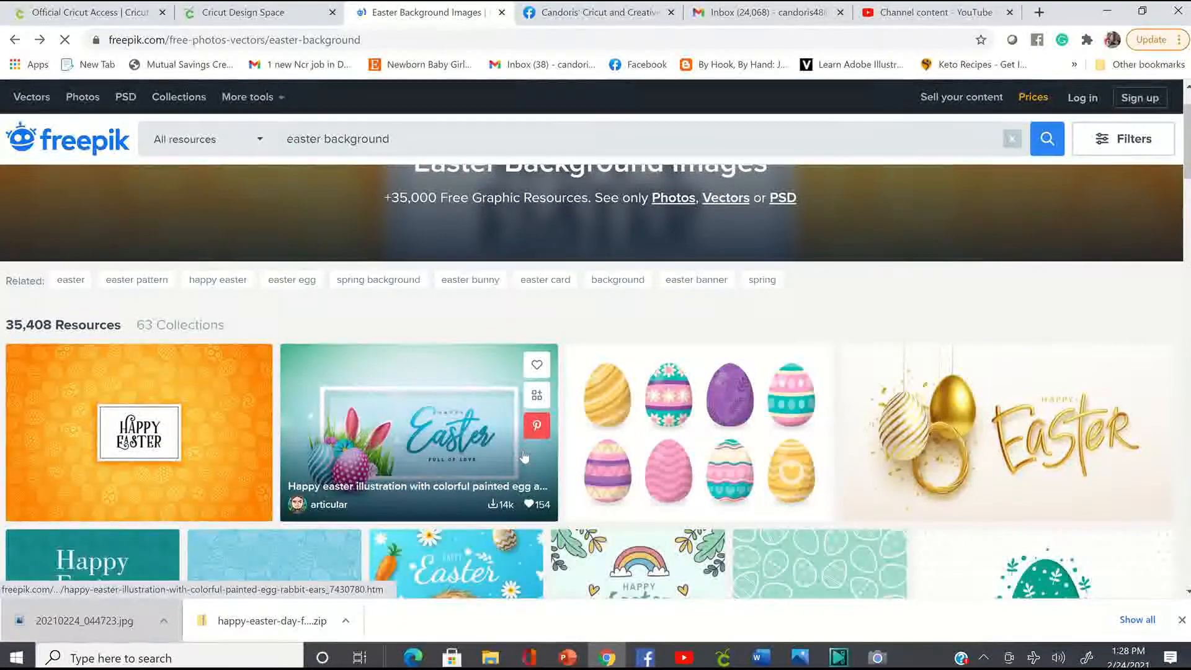
scroll(524, 456, "down", 4)
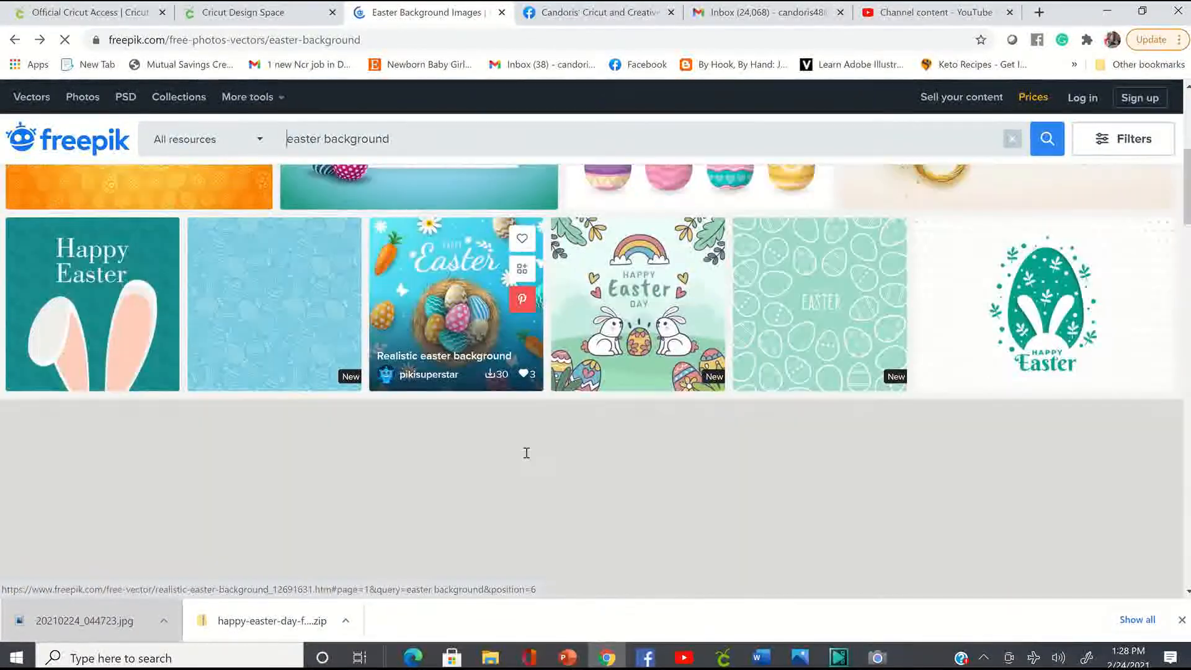
scroll(526, 453, "down", 1)
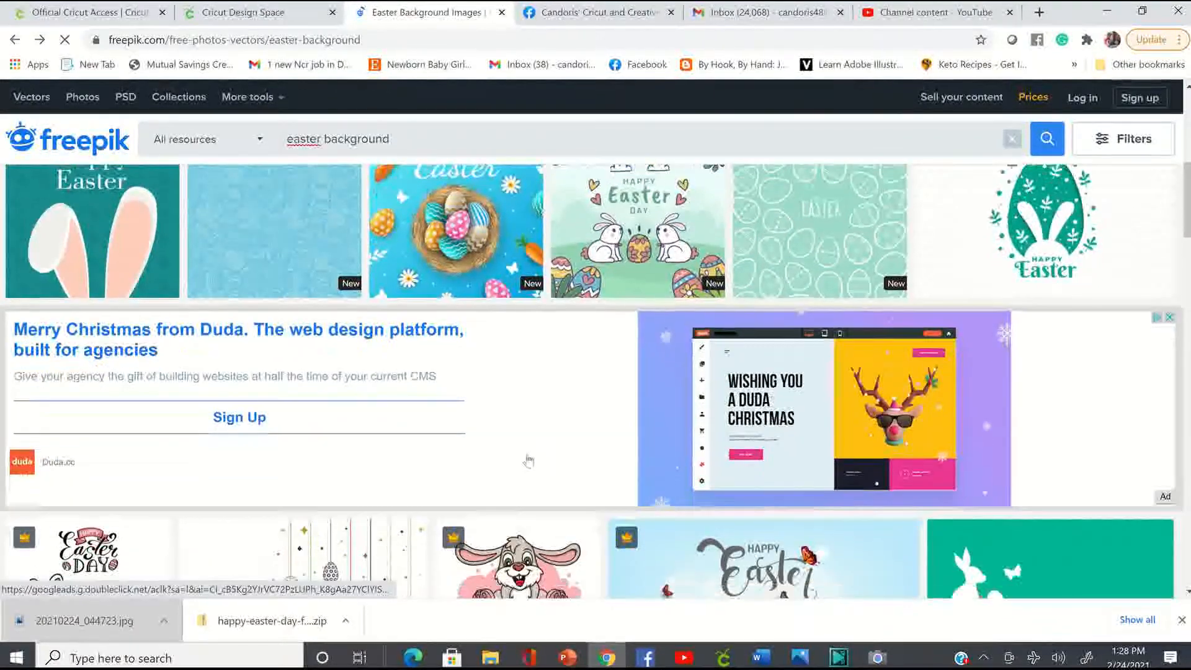
scroll(528, 460, "down", 2)
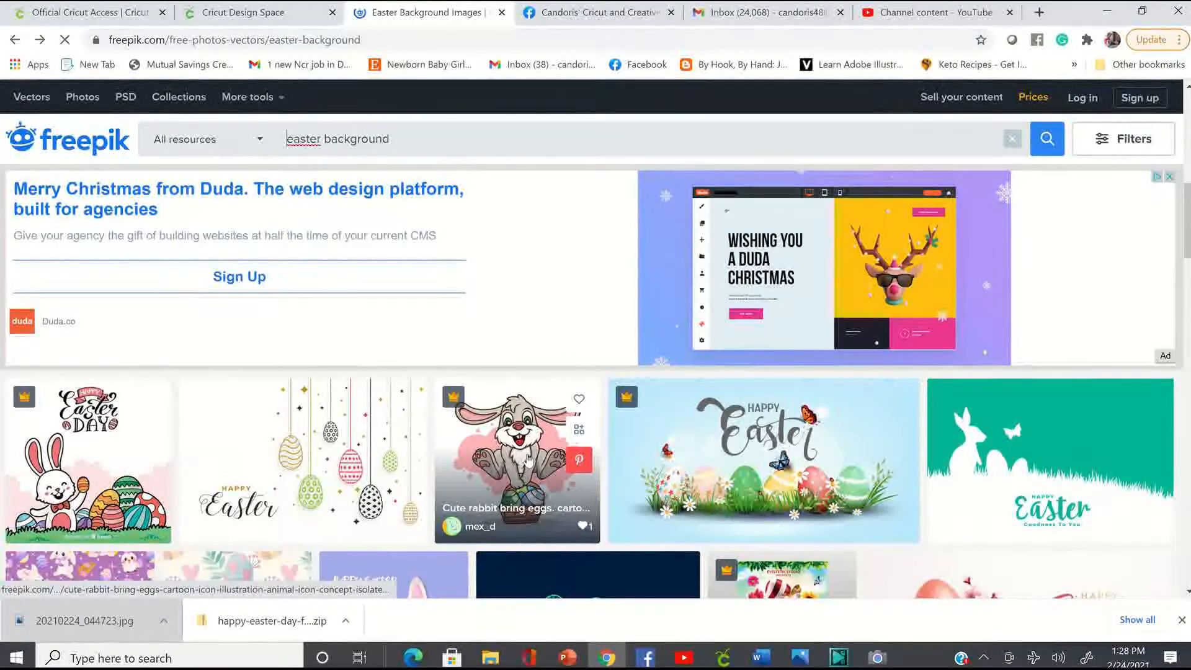
scroll(528, 460, "down", 3)
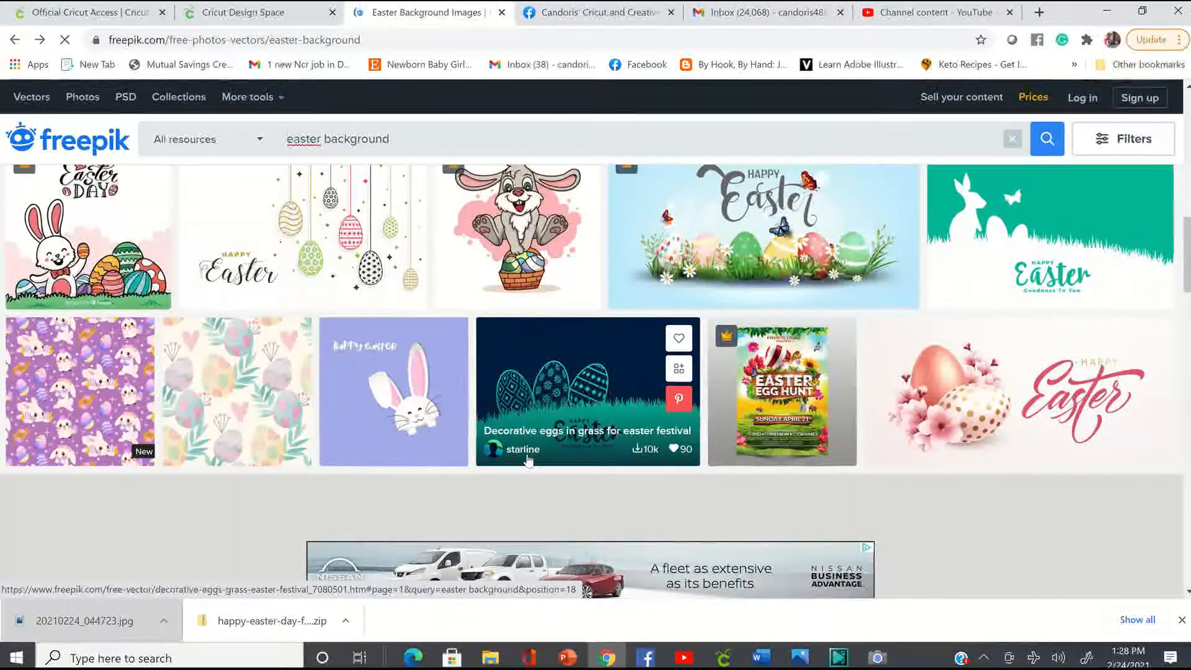
scroll(528, 460, "down", 2)
left_click(975, 258)
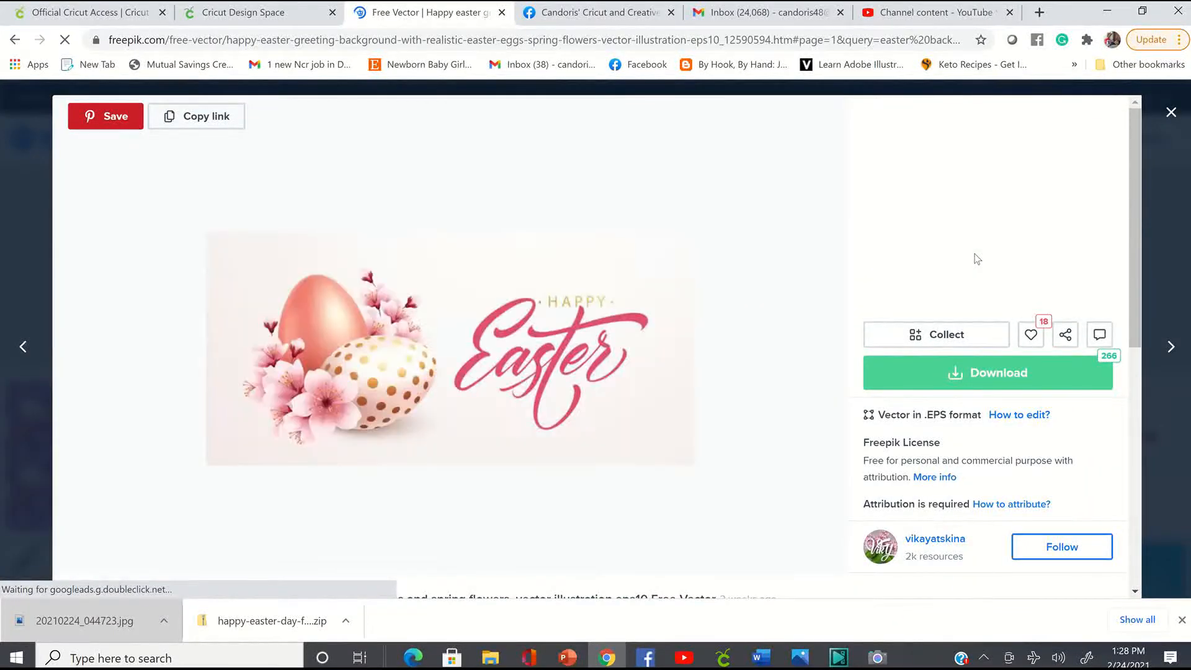
Step: Reopen Freepik's Easter background results from the Google search and download the Happy Easter vector with hanging decorated eggs
left_click(17, 41)
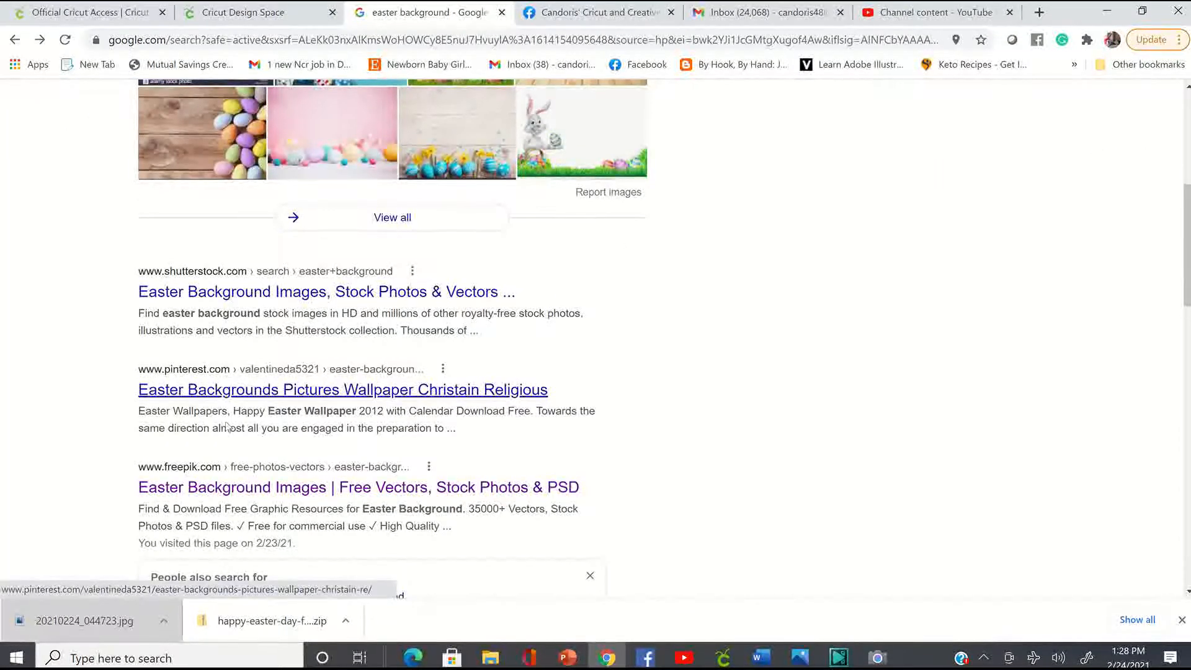
left_click(280, 485)
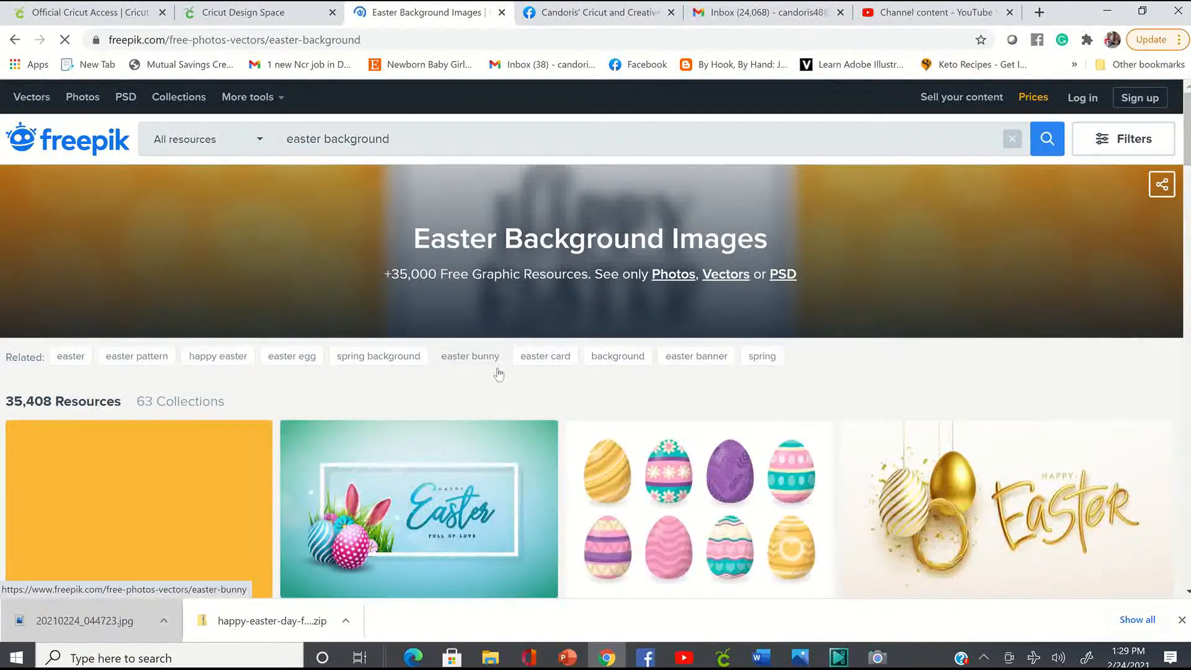
scroll(434, 404, "down", 4)
scroll(406, 434, "down", 4)
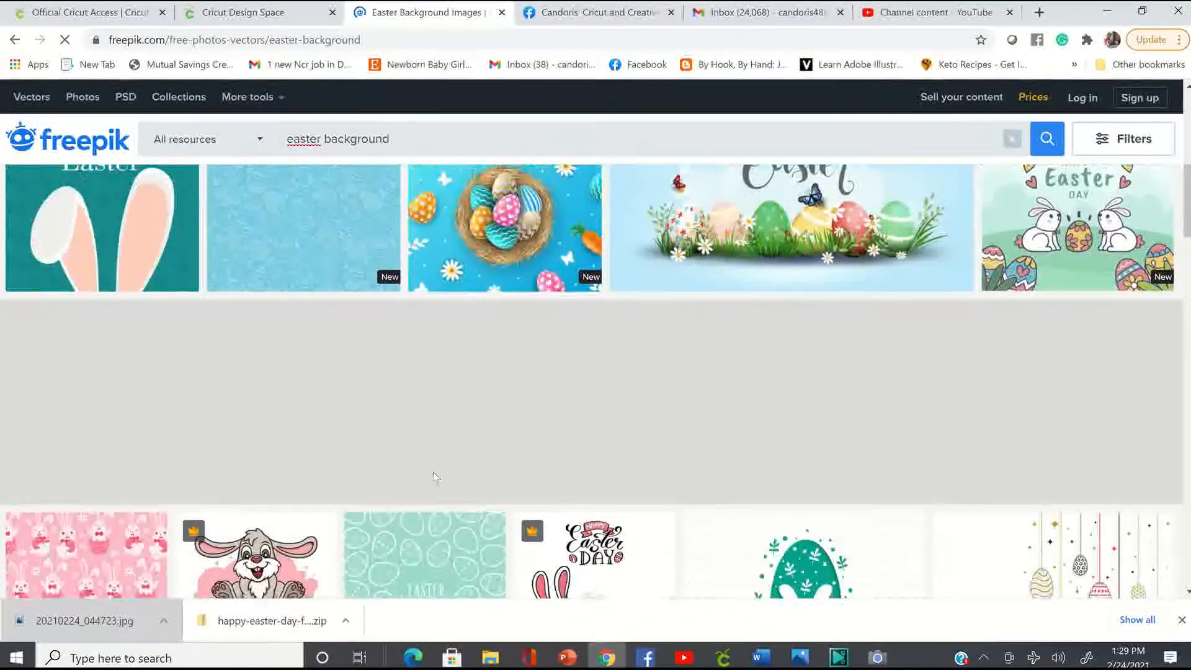
scroll(428, 475, "down", 5)
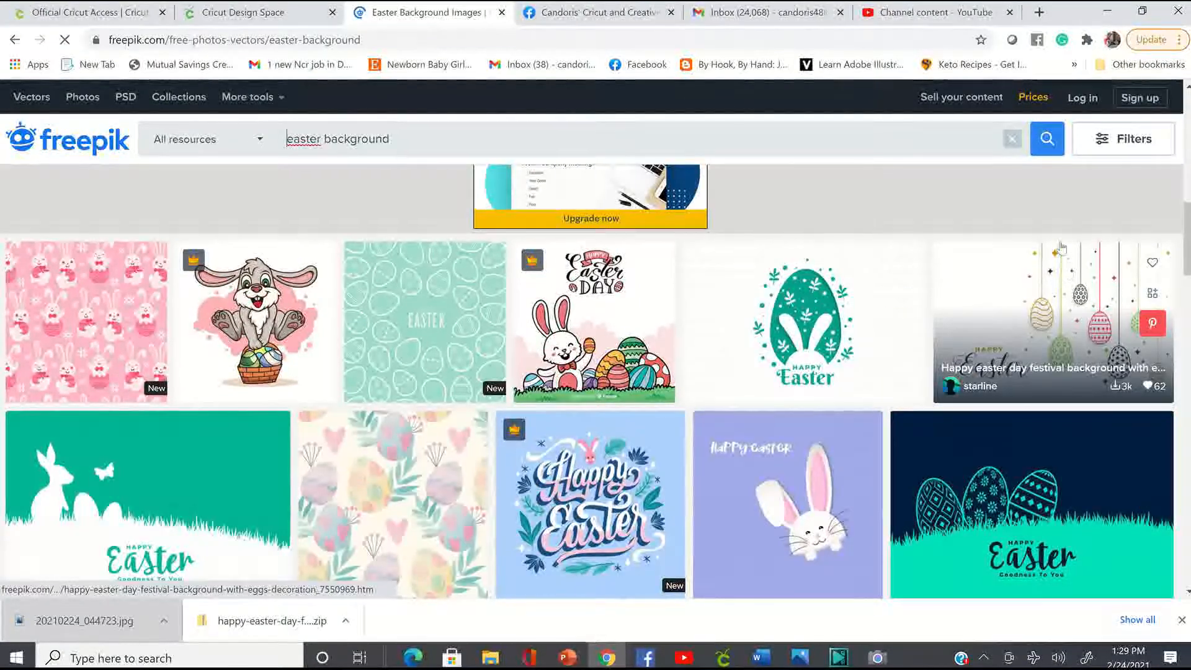
left_click(1047, 292)
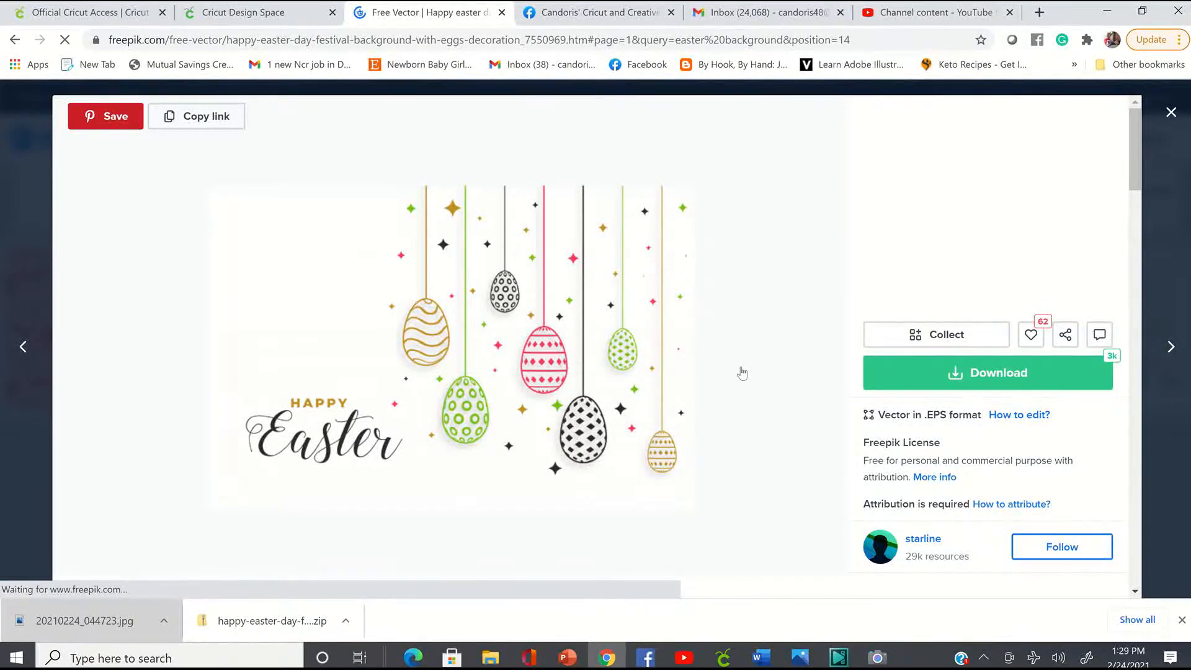
left_click(899, 372)
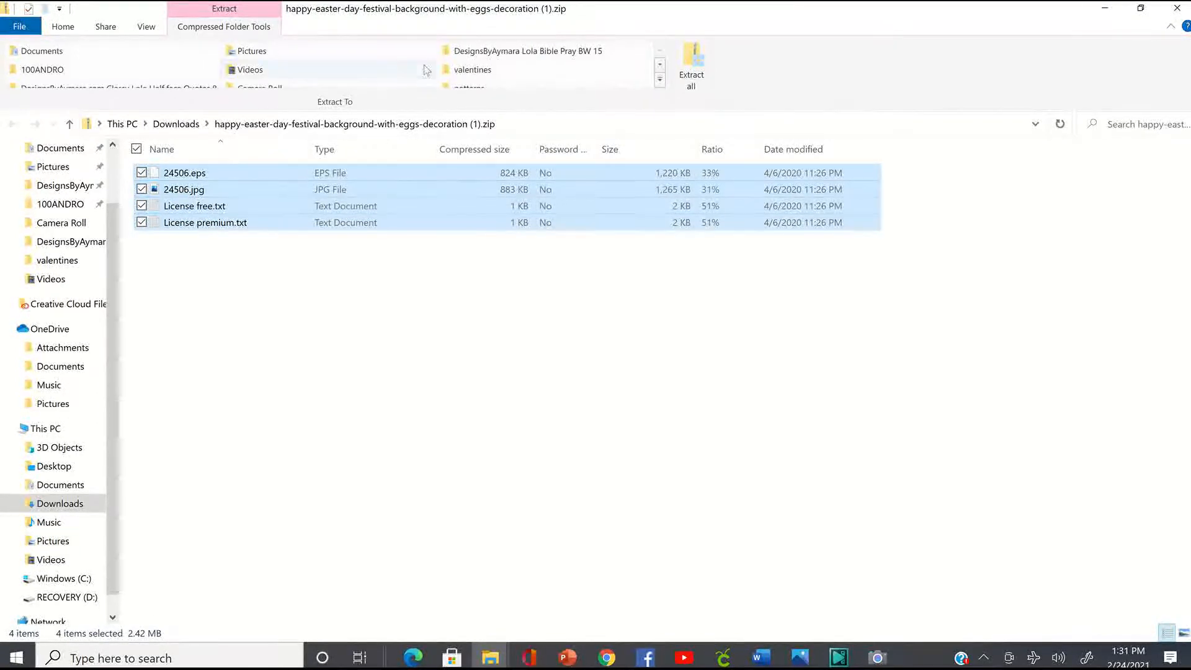
Step: Extract the contents of happy-easter-day-festival-background-with-eggs-decoration (1).zip into its own folder in Downloads
left_click(385, 307)
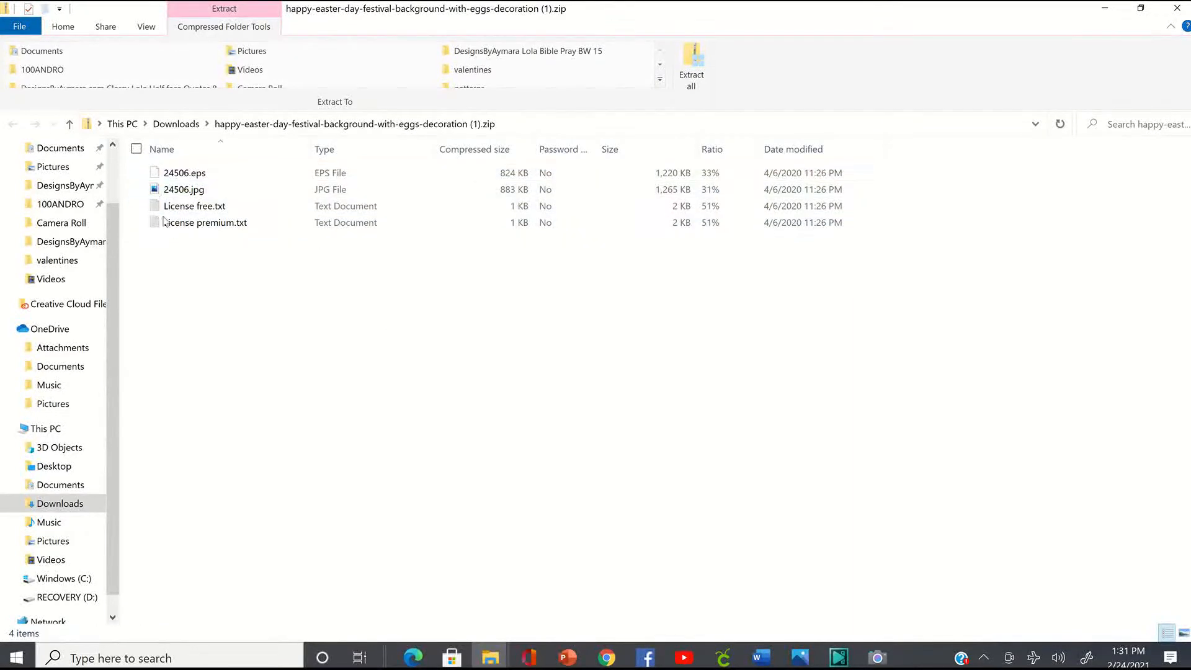
left_click(156, 193)
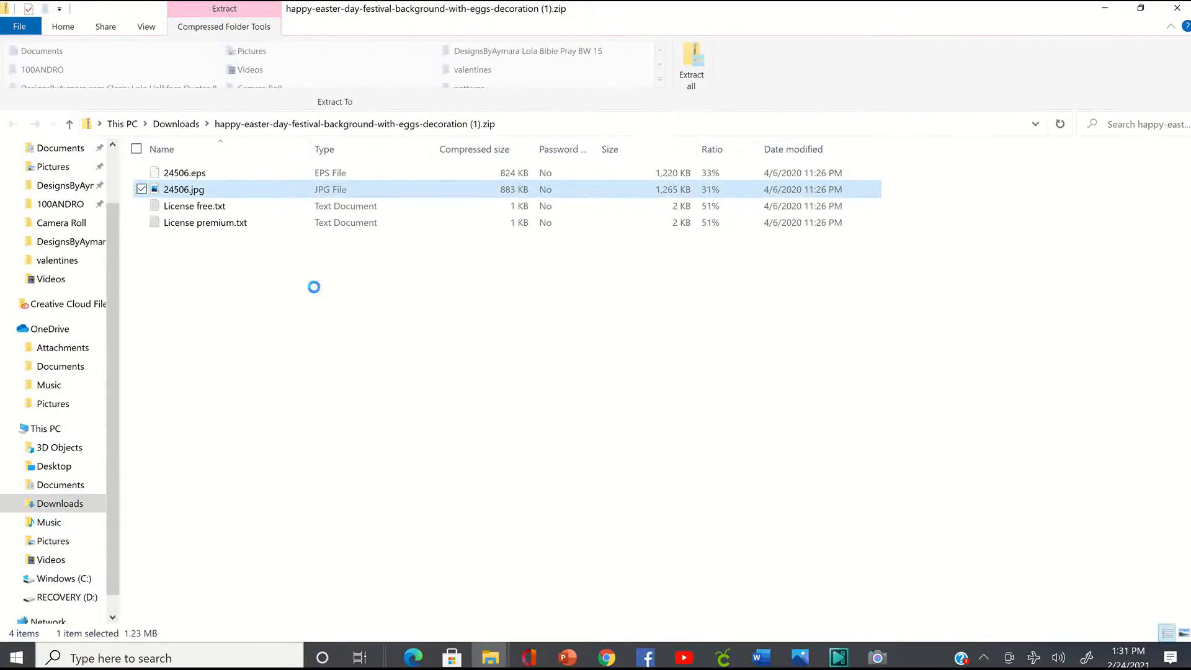
left_click(694, 86)
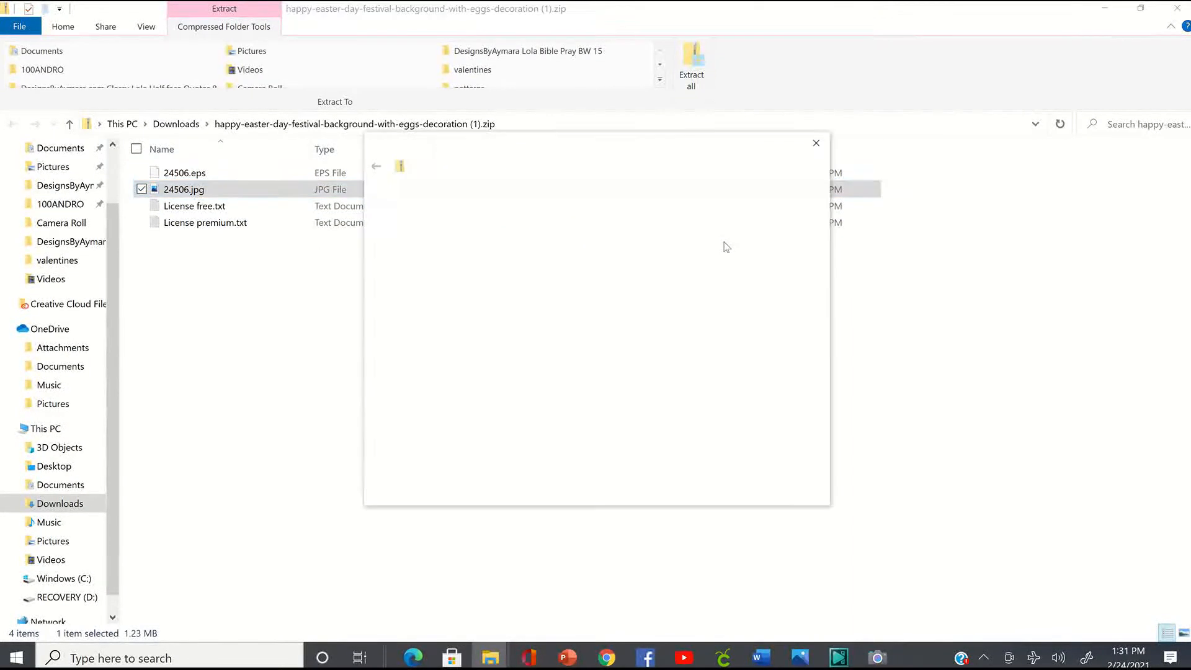
left_click(724, 488)
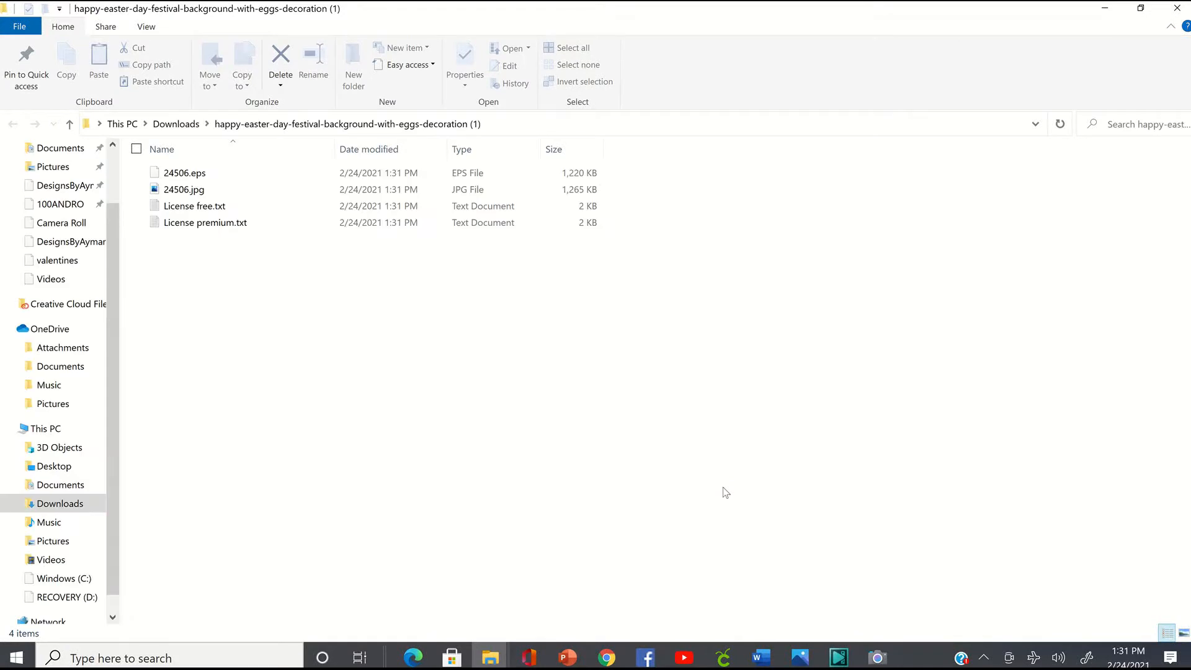
Step: Open the extracted 24506.jpg image and save a copy to the Desktop as 24506.jpg
left_click(193, 194)
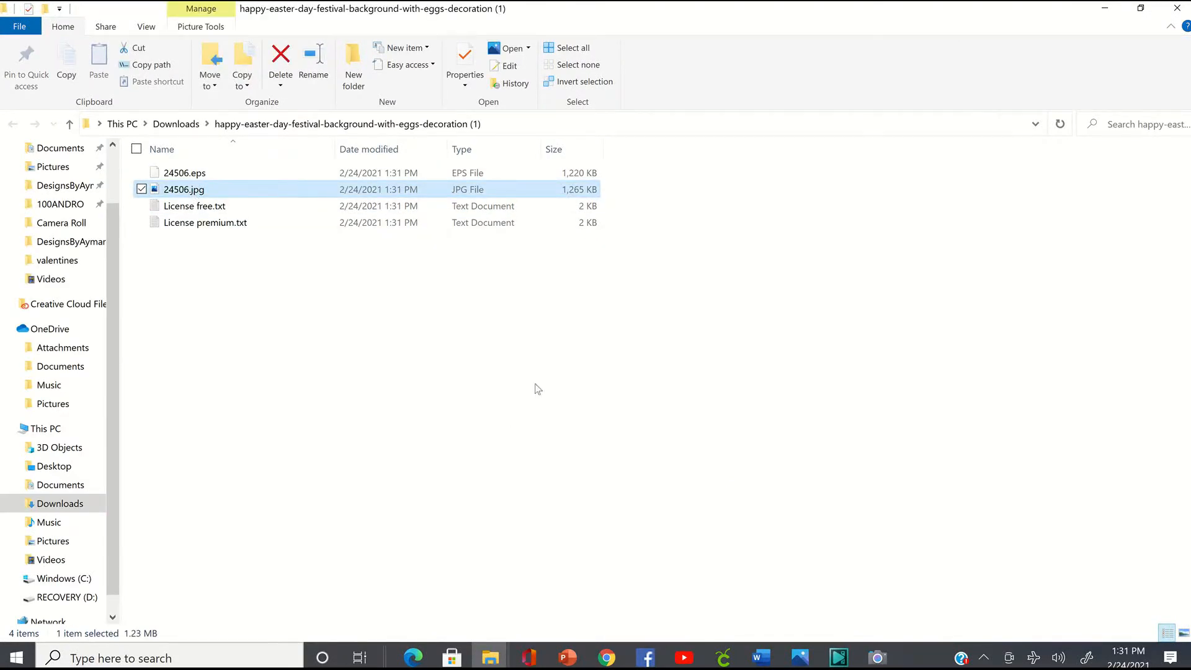
key("Return")
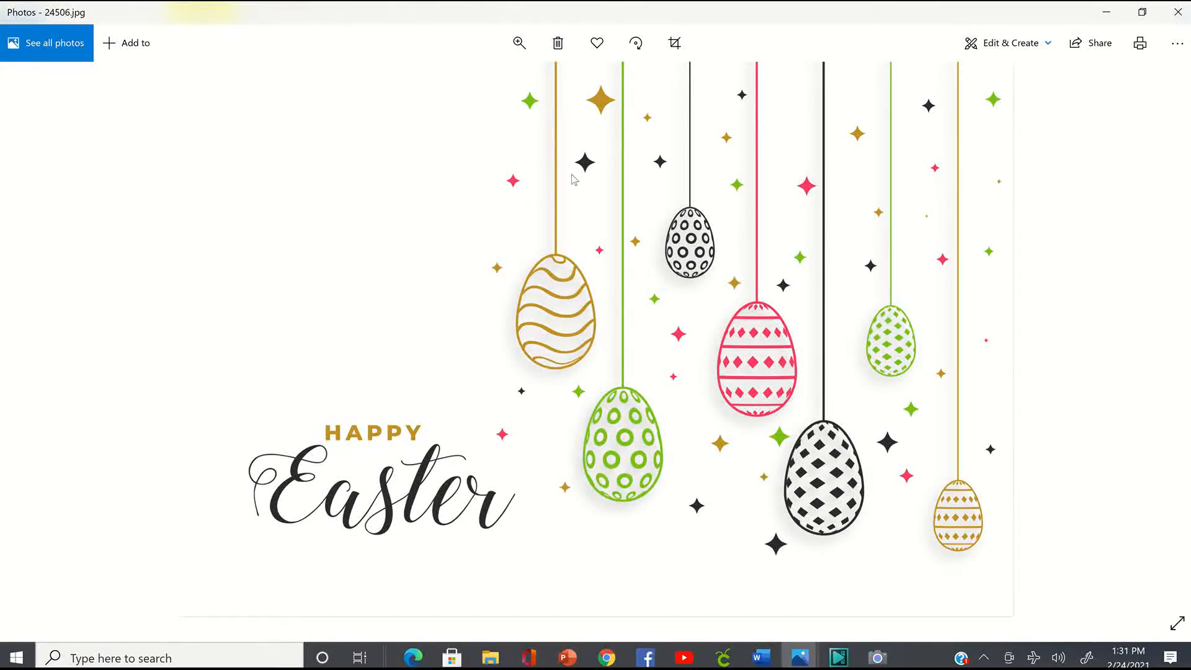
right_click(565, 148)
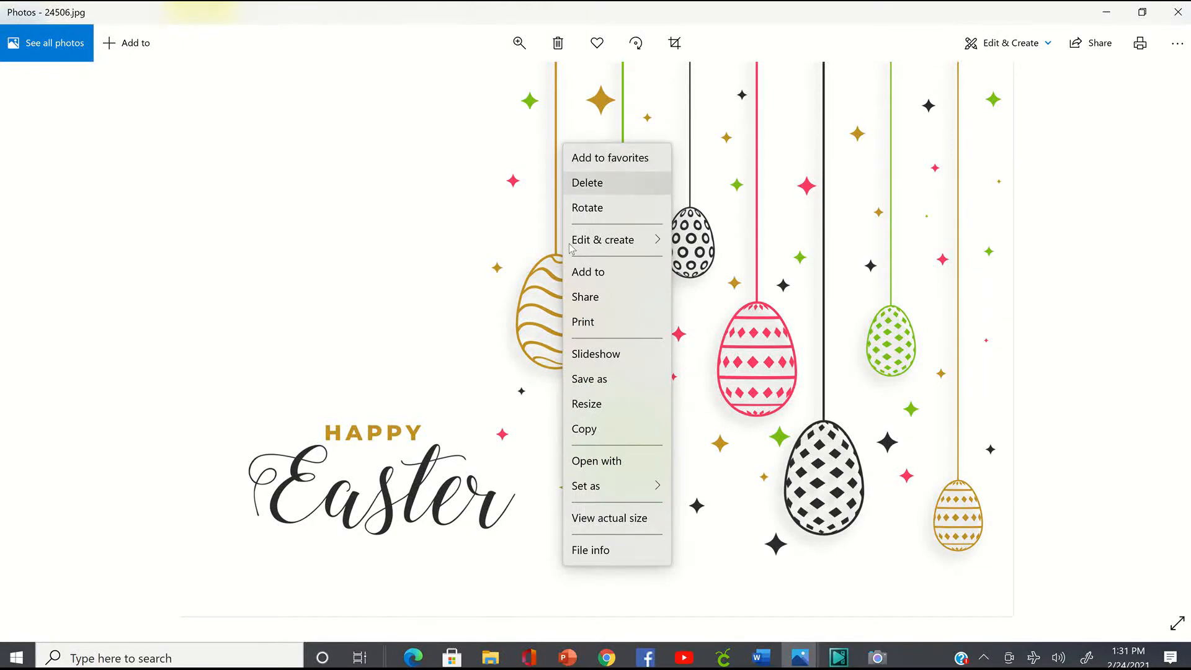
left_click(576, 379)
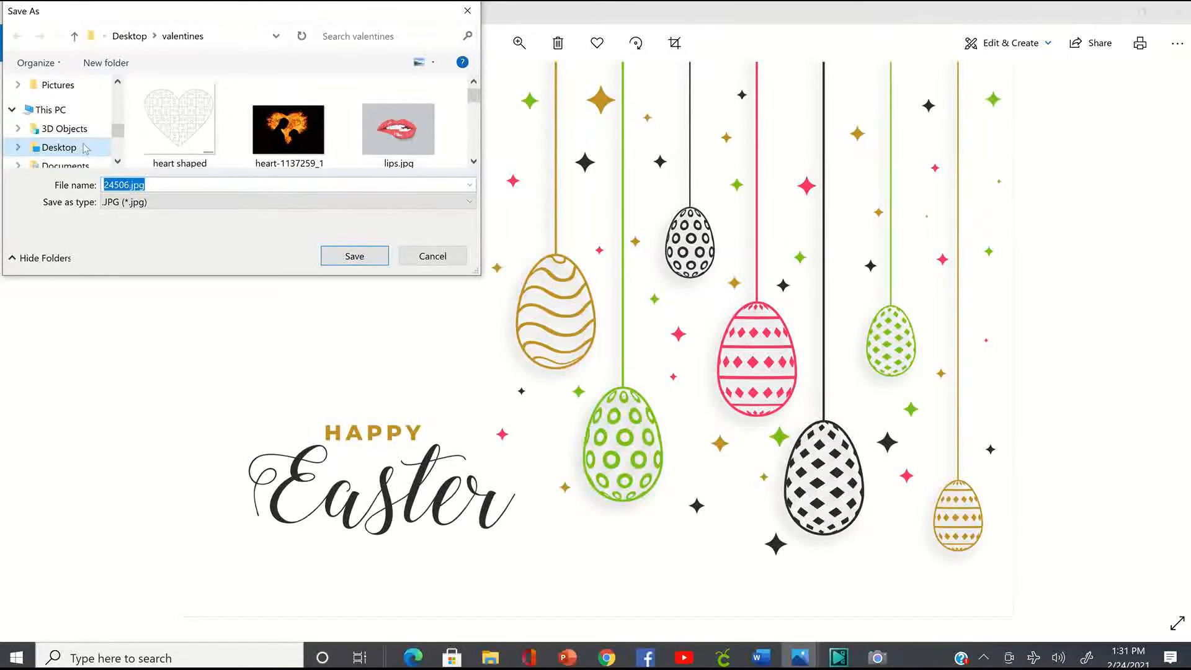
left_click(86, 150)
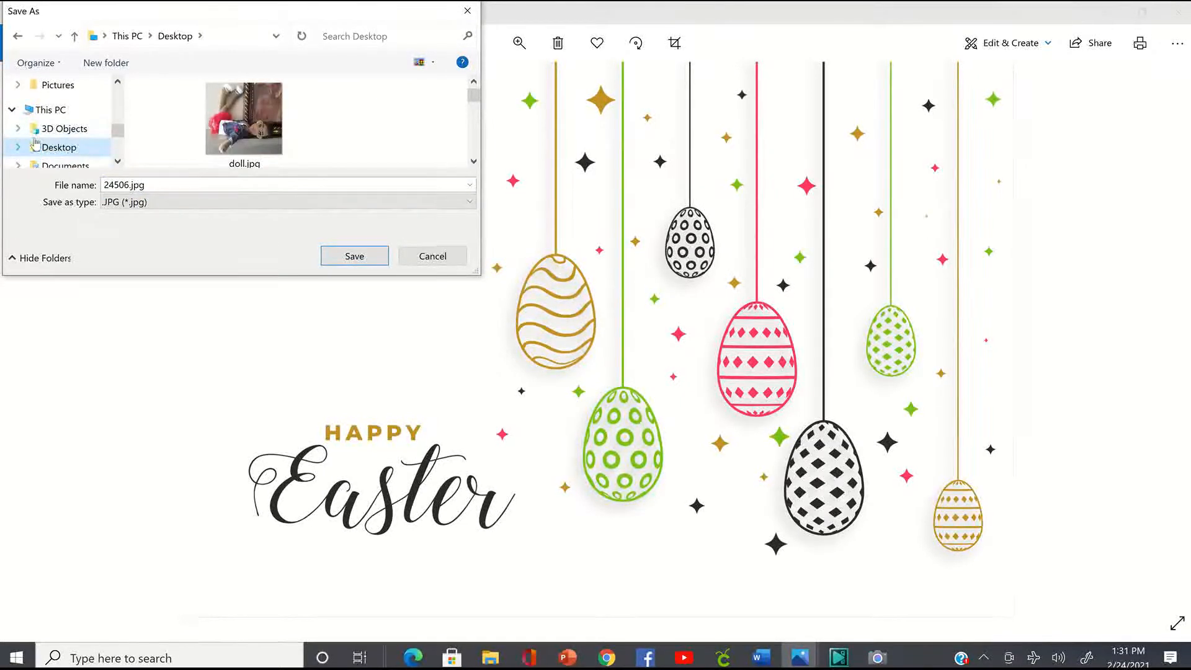
left_click(350, 258)
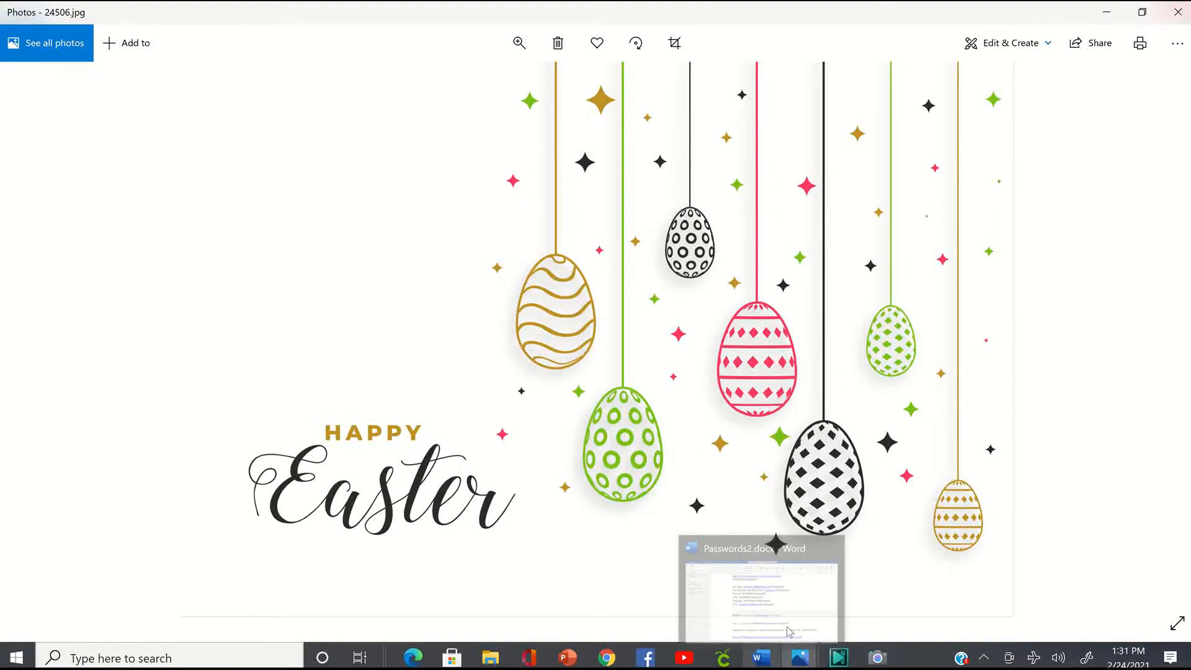
Step: Switch to the PowerPoint presentation and insert 24506.jpg from the Desktop onto blank slide 3
mouse_move(571, 660)
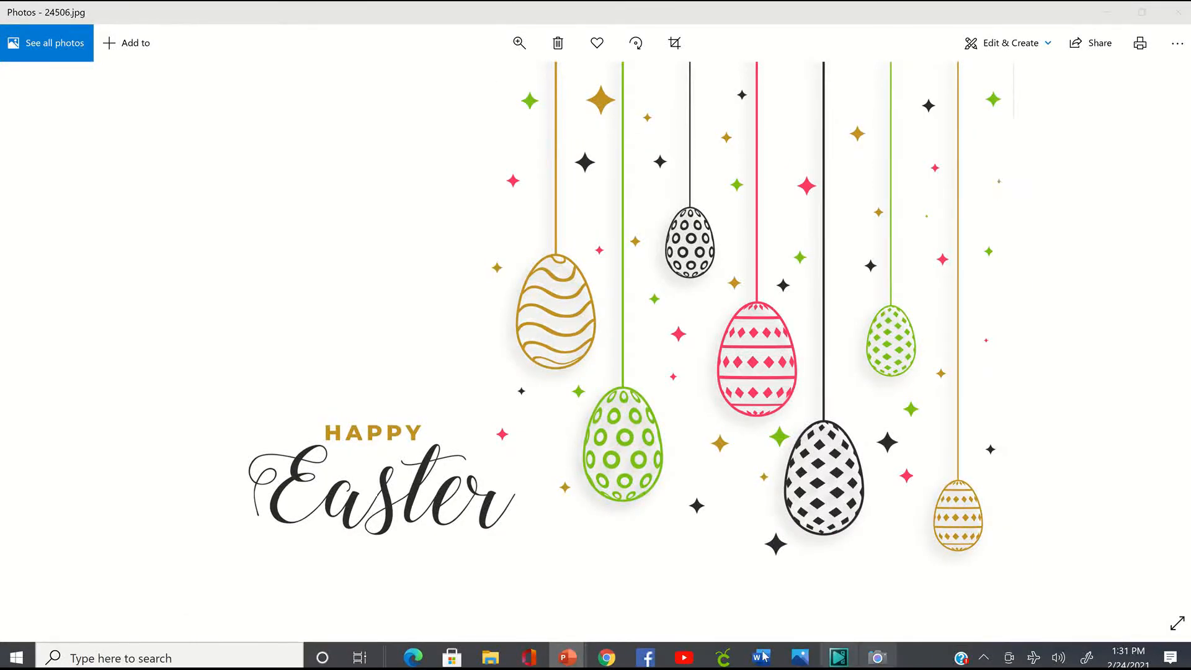
left_click(735, 623)
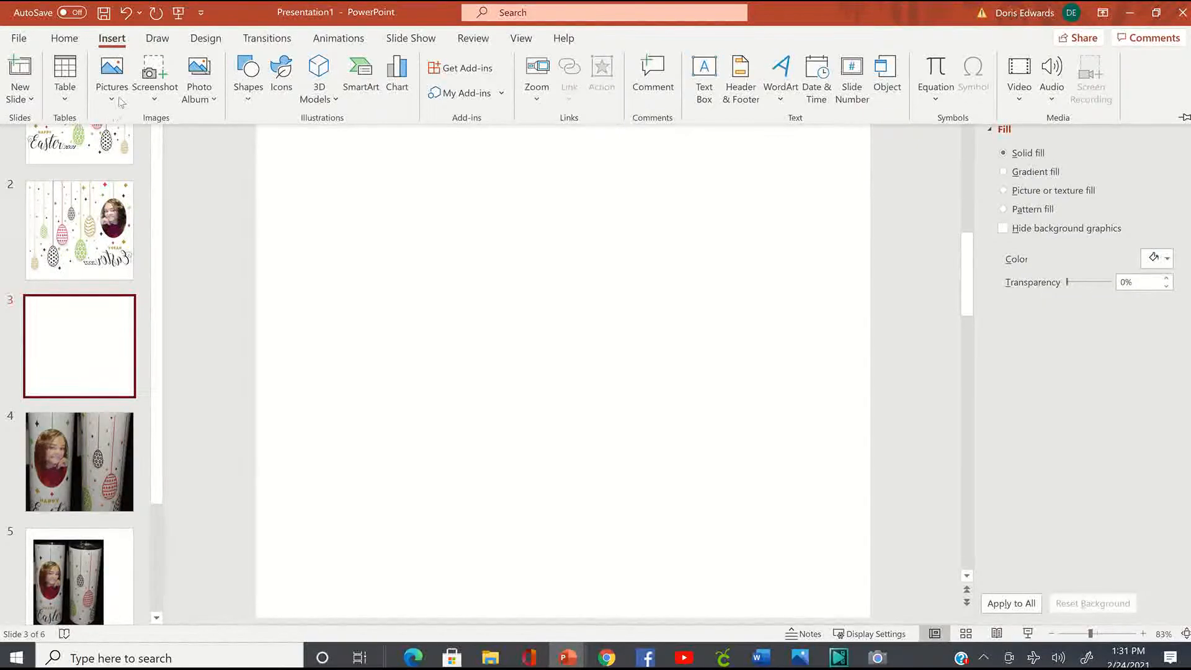
left_click(119, 98)
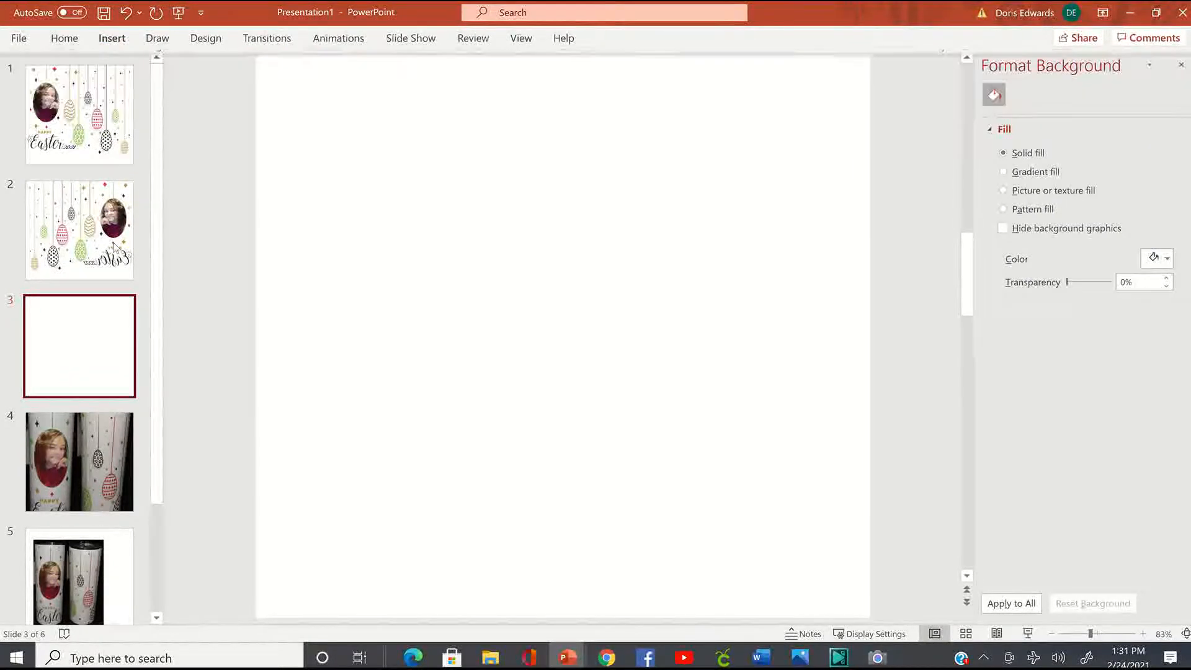
left_click(119, 40)
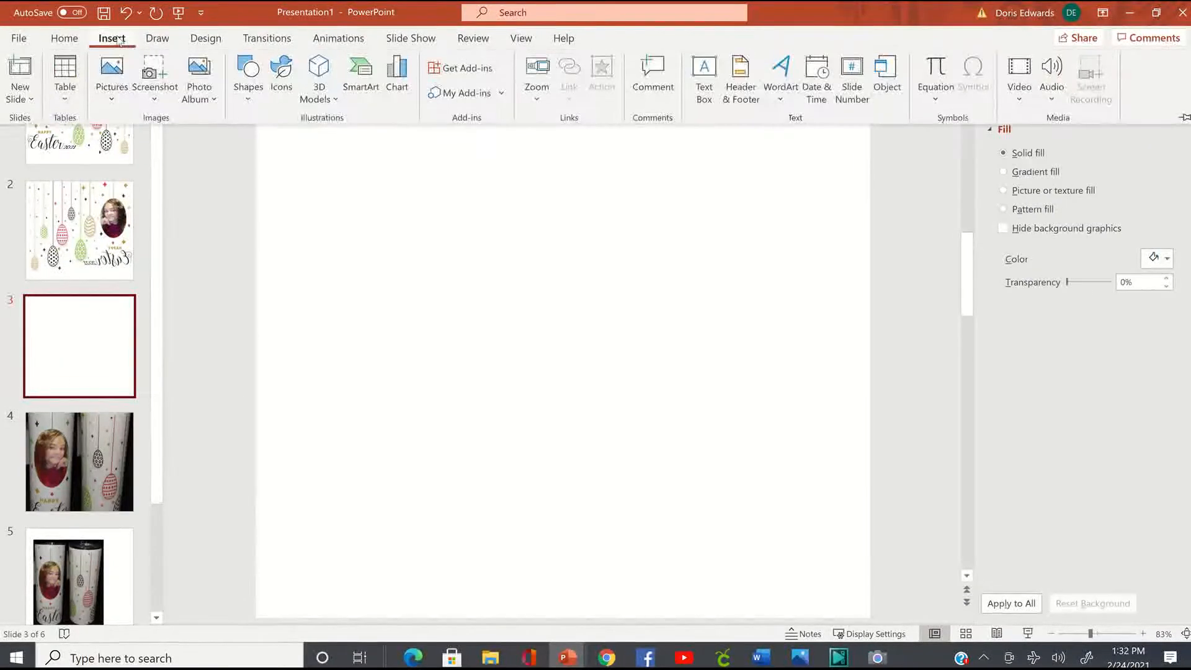
left_click(113, 99)
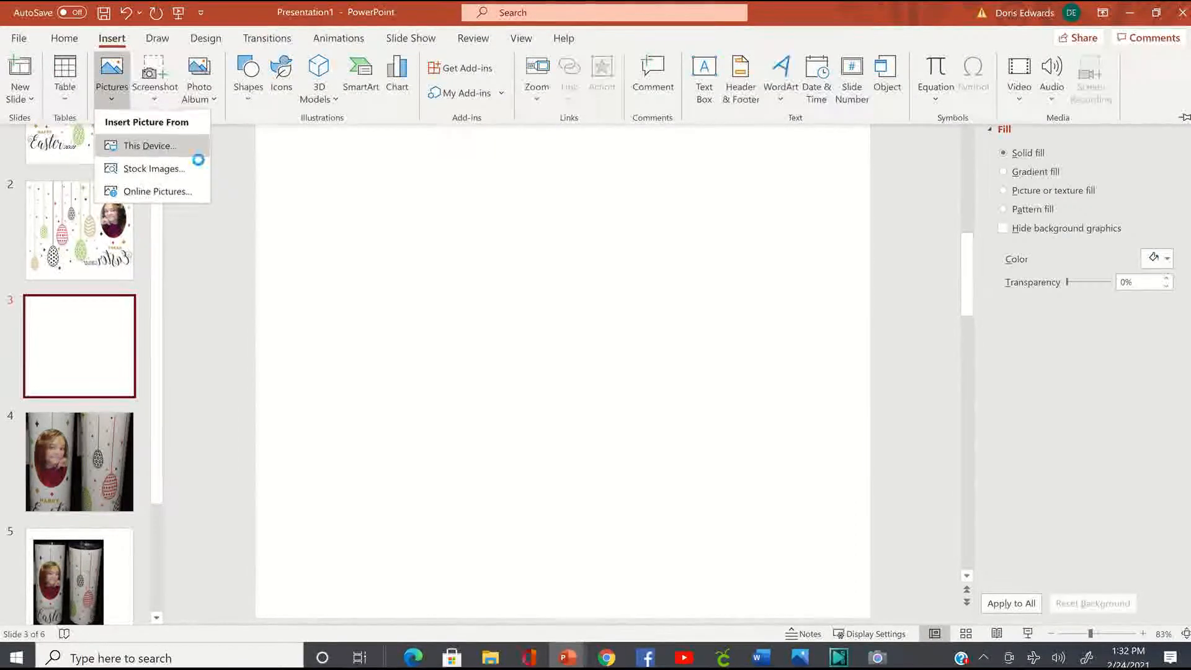
left_click(167, 148)
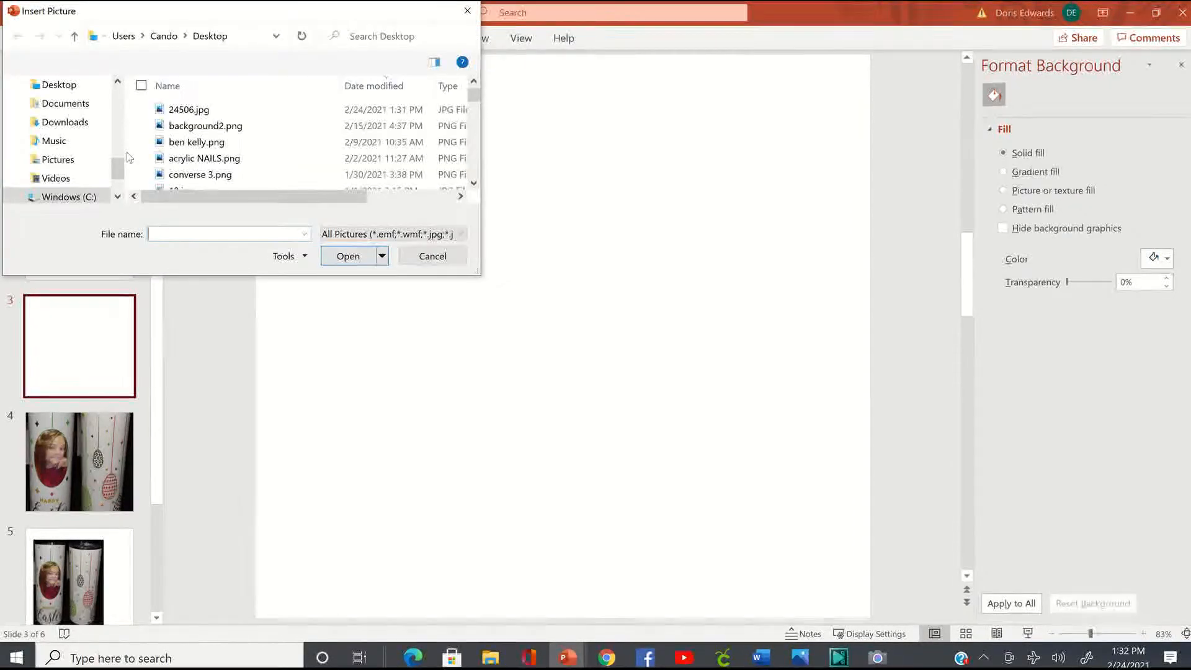
left_click(197, 111)
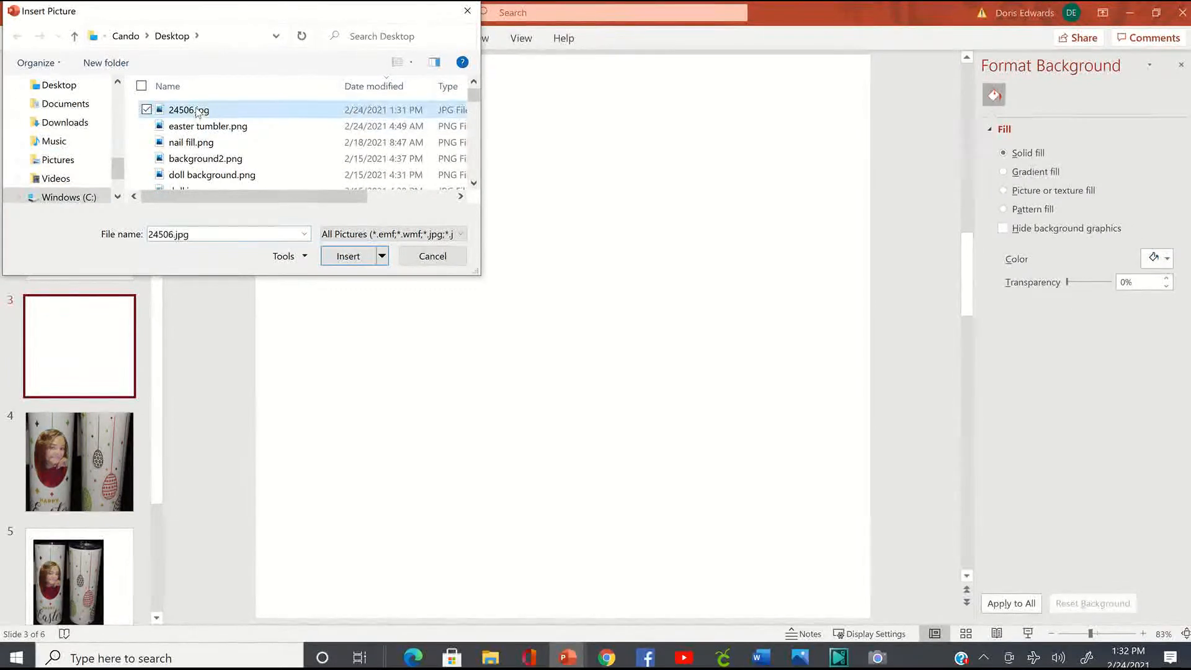
left_click(360, 257)
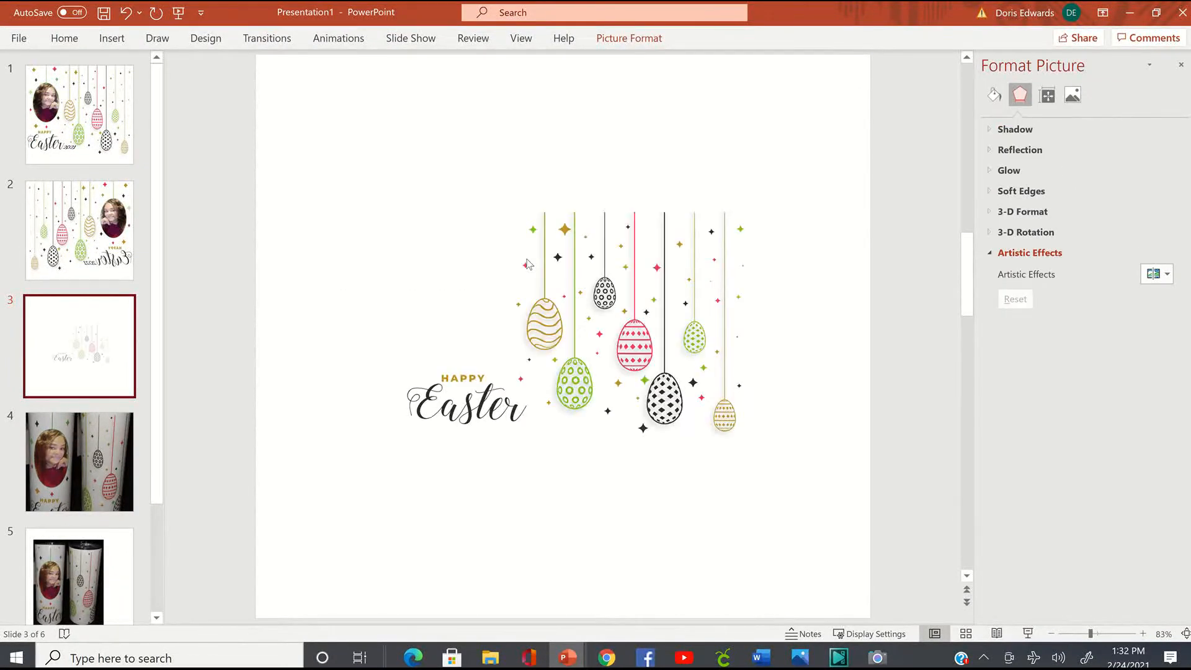
Step: Replace the Easter picture on slide 3 with a picture background fill made from its clipboard copy
right_click(655, 246)
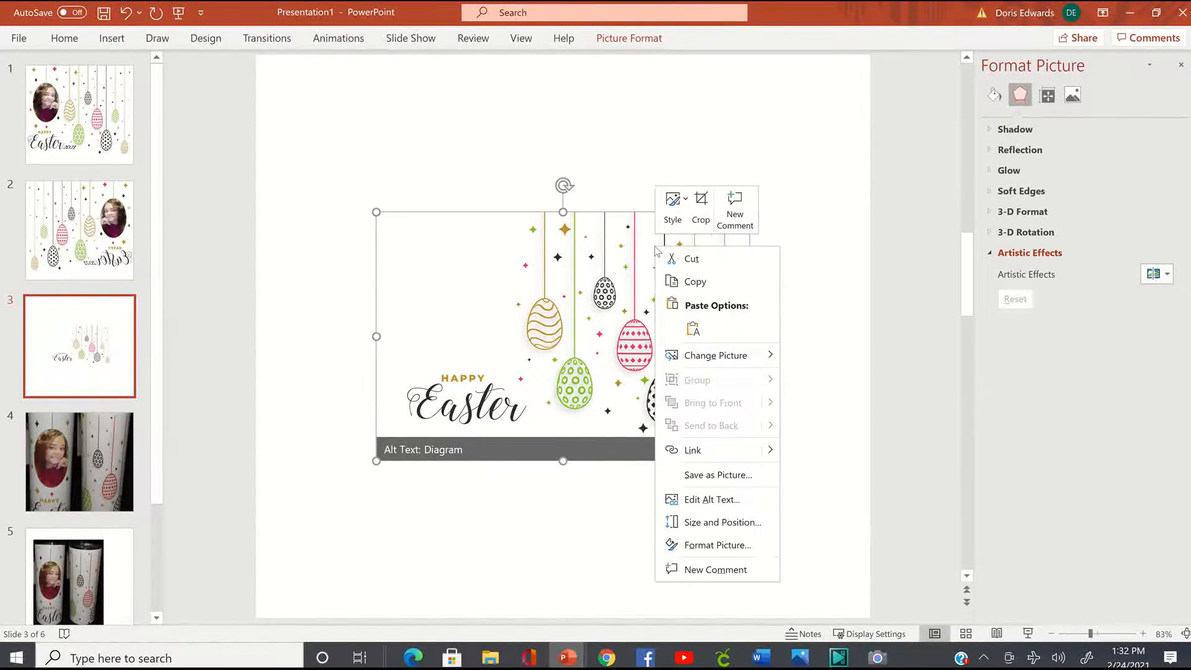
left_click(710, 290)
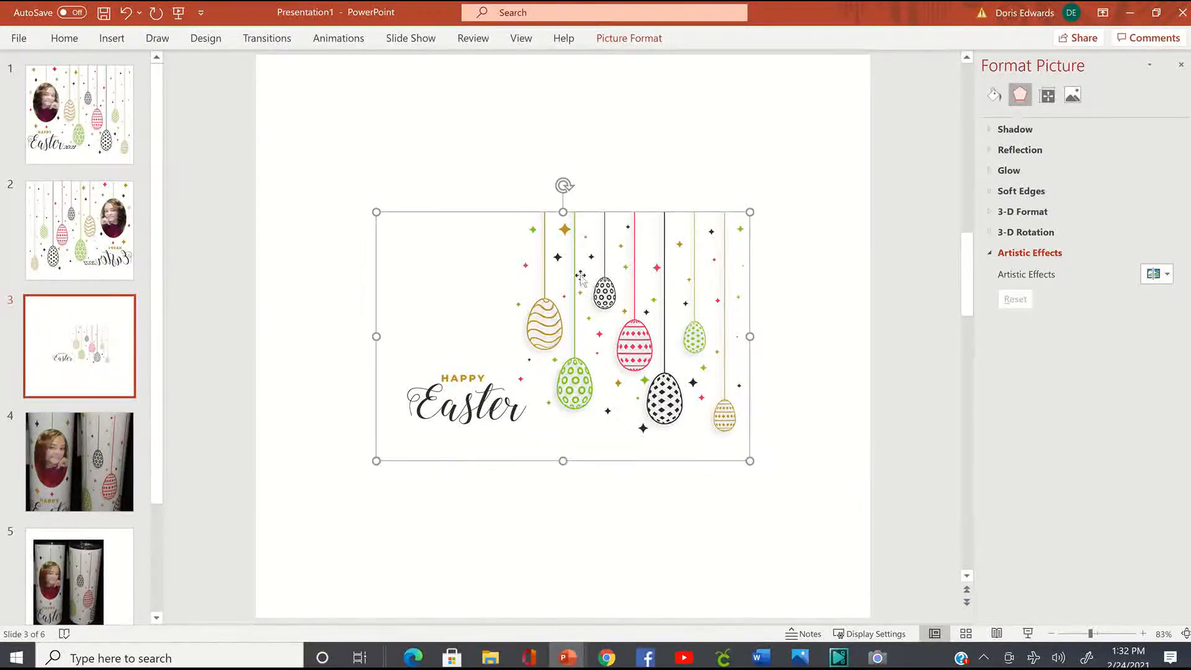
key("Delete")
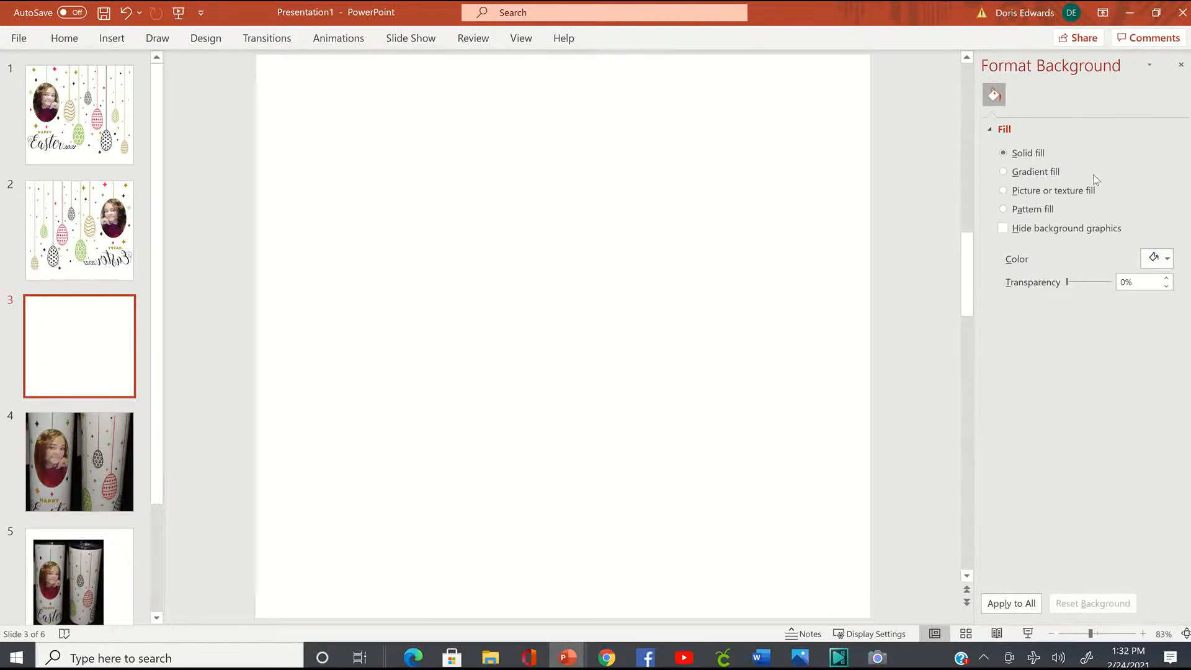
left_click(1018, 196)
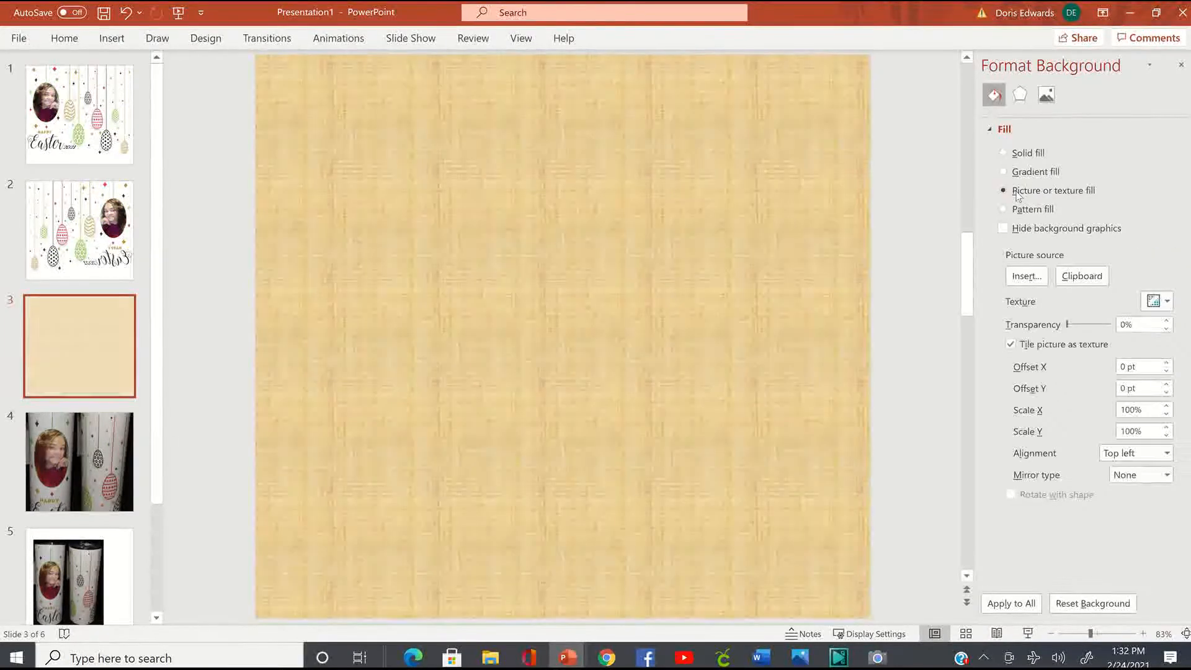
left_click(1095, 279)
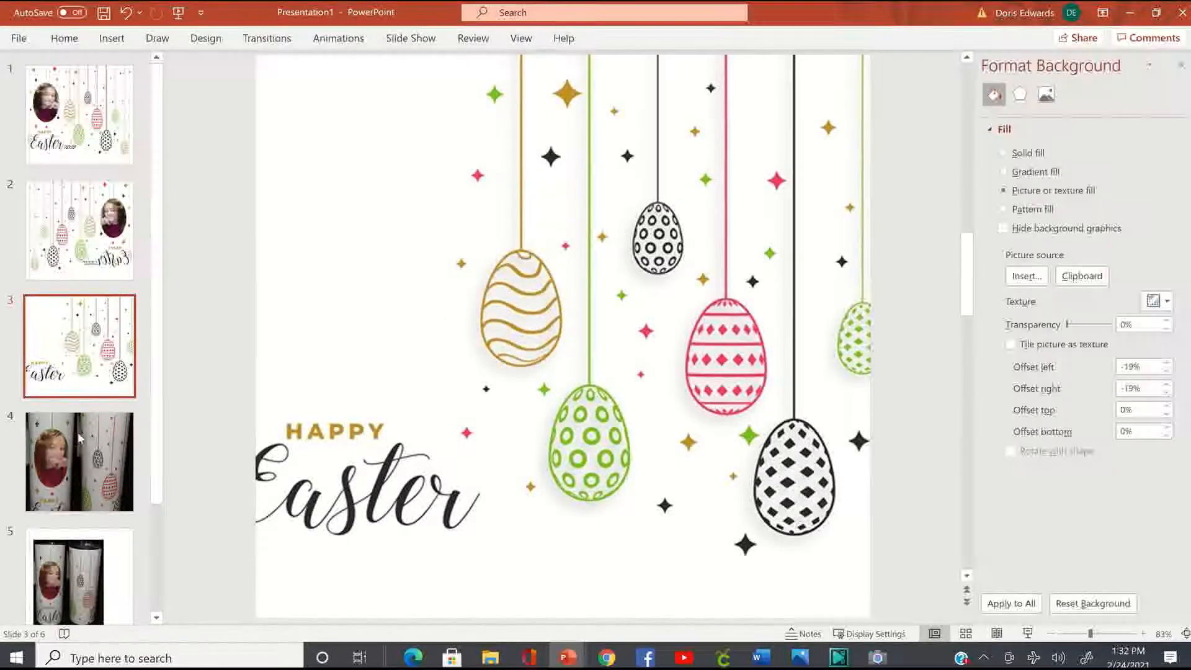
Step: Add a new slide after slide 3 and paste the Easter picture into its upper-left corner
right_click(84, 362)
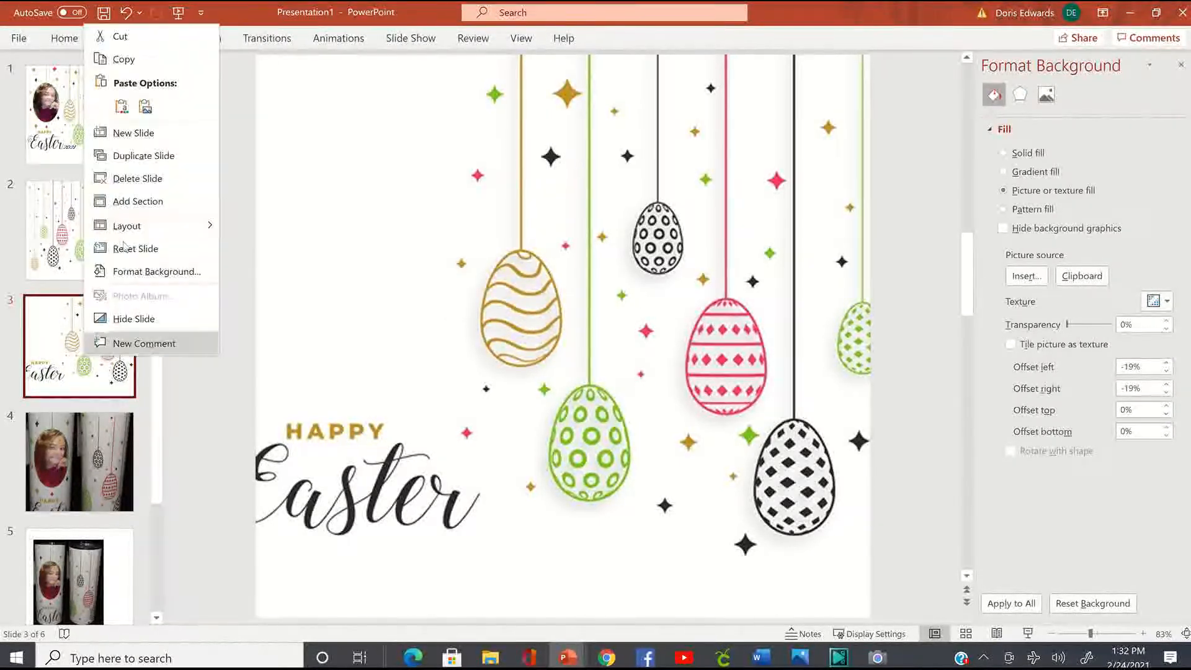
left_click(146, 127)
right_click(304, 123)
left_click(341, 153)
left_click_drag(558, 354, 445, 198)
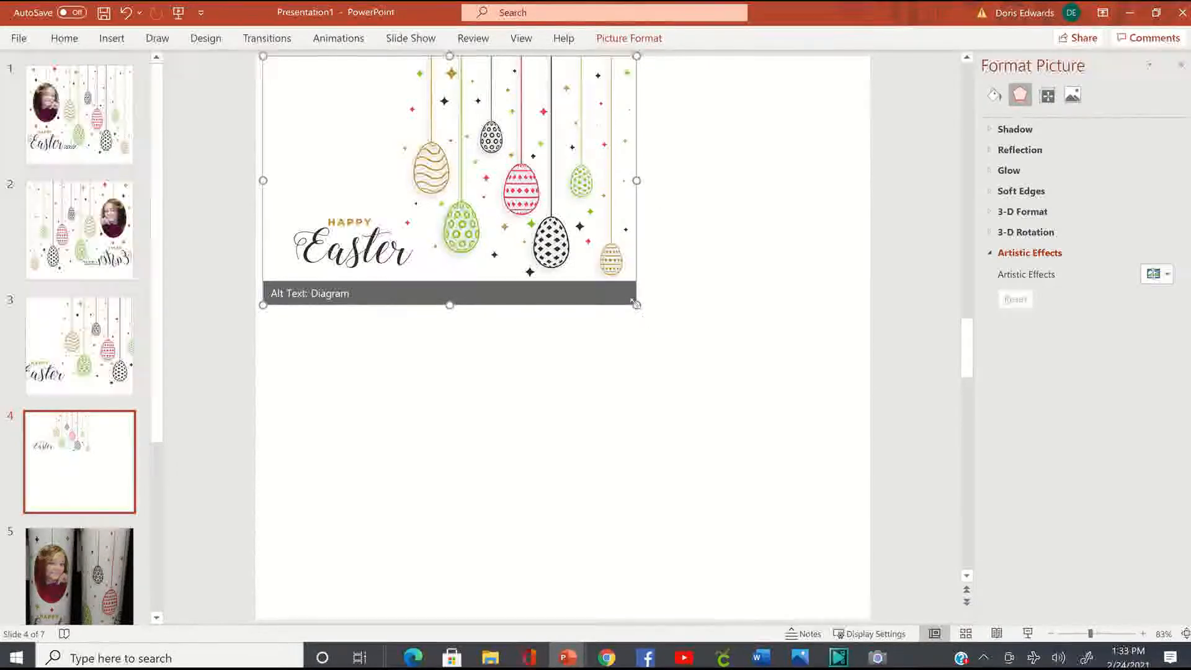
Step: Enlarge the pasted Easter picture proportionally and stretch it to span the full slide width, flush with the top edge
left_click_drag(636, 305, 725, 462)
left_click_drag(686, 307, 694, 260)
left_click_drag(559, 461, 590, 501)
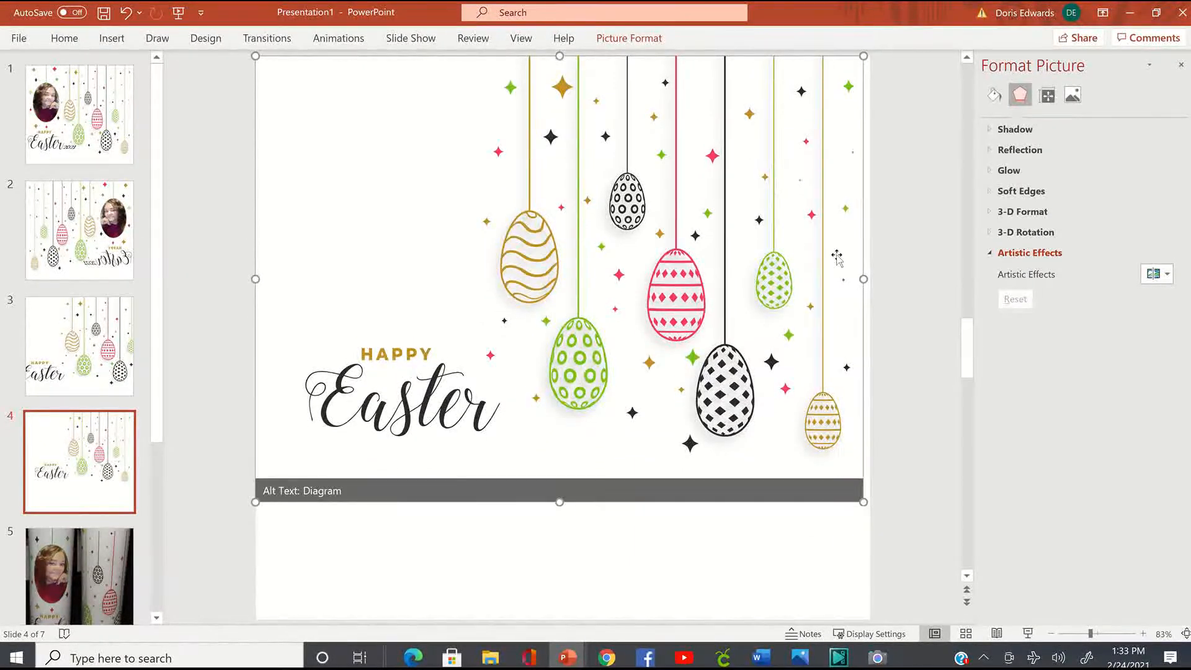
left_click_drag(864, 279, 874, 280)
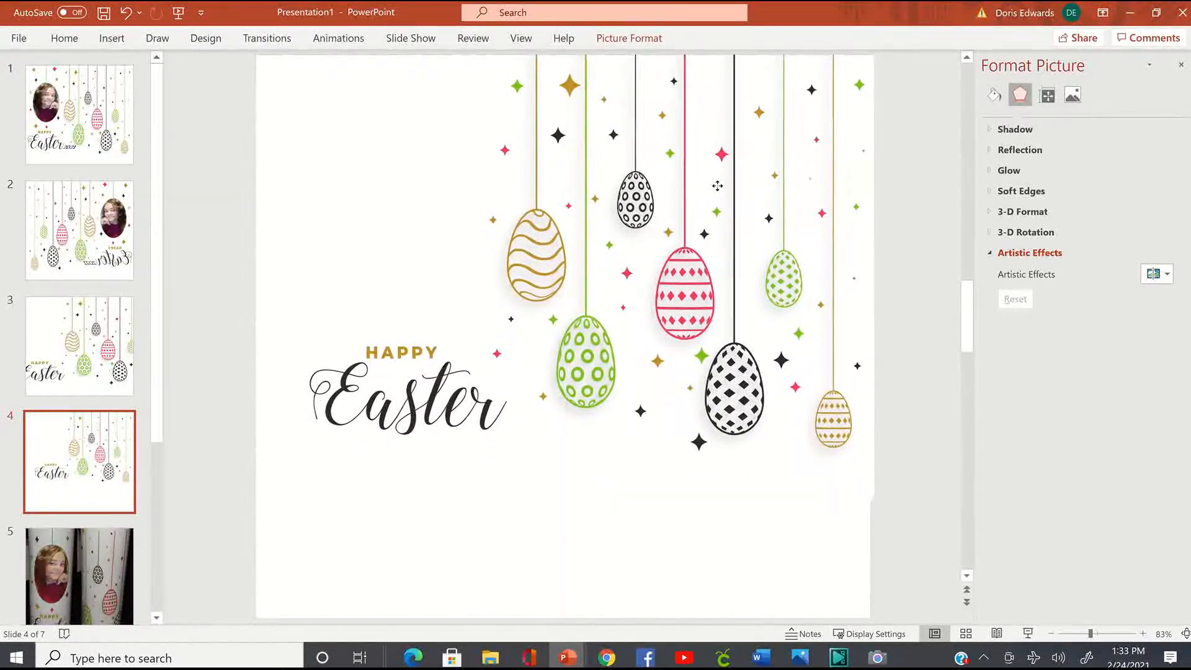
left_click_drag(684, 232, 681, 234)
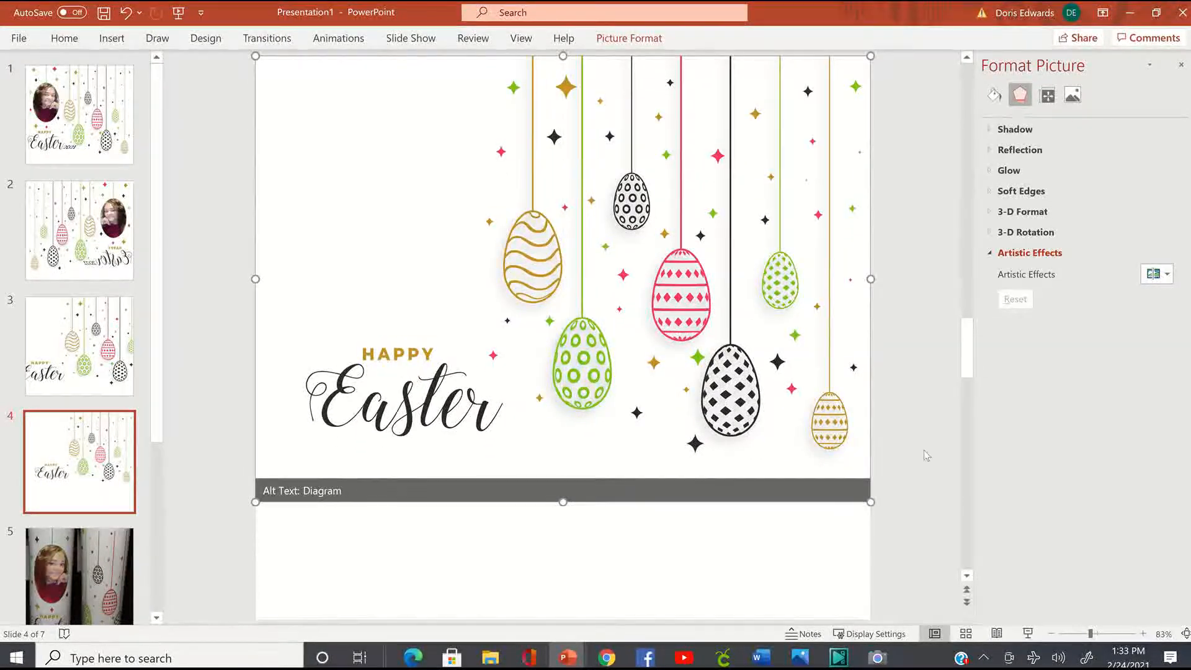
left_click(949, 413)
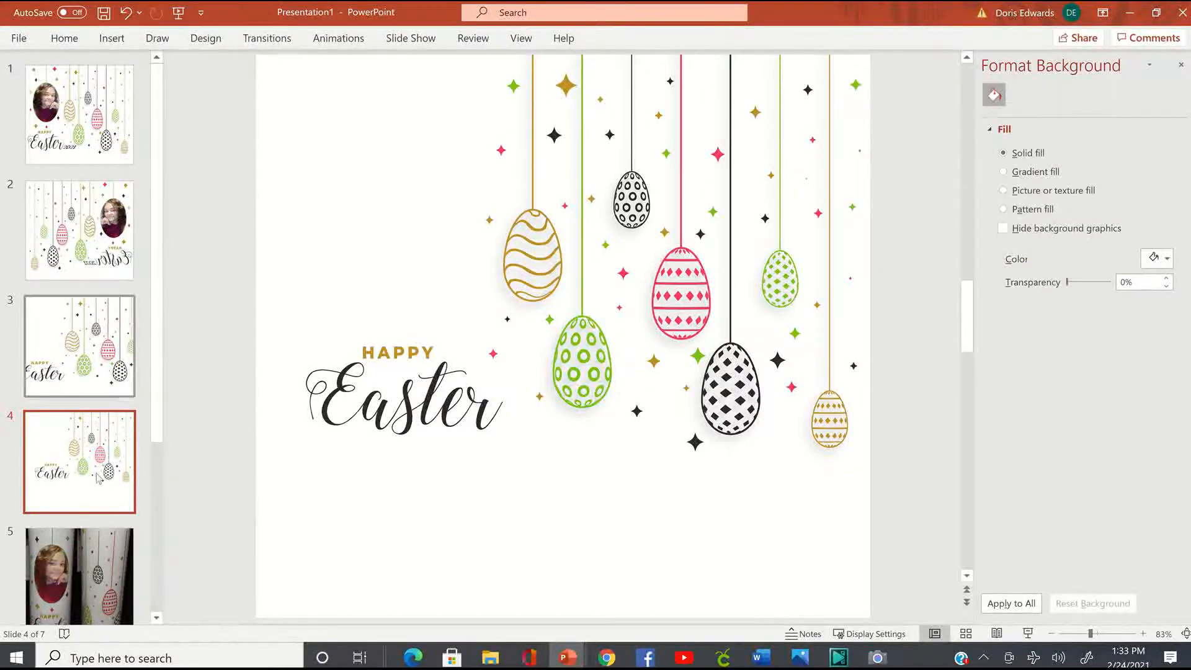
Step: Set the left offset of slide 3's background picture to -9%
left_click(125, 387)
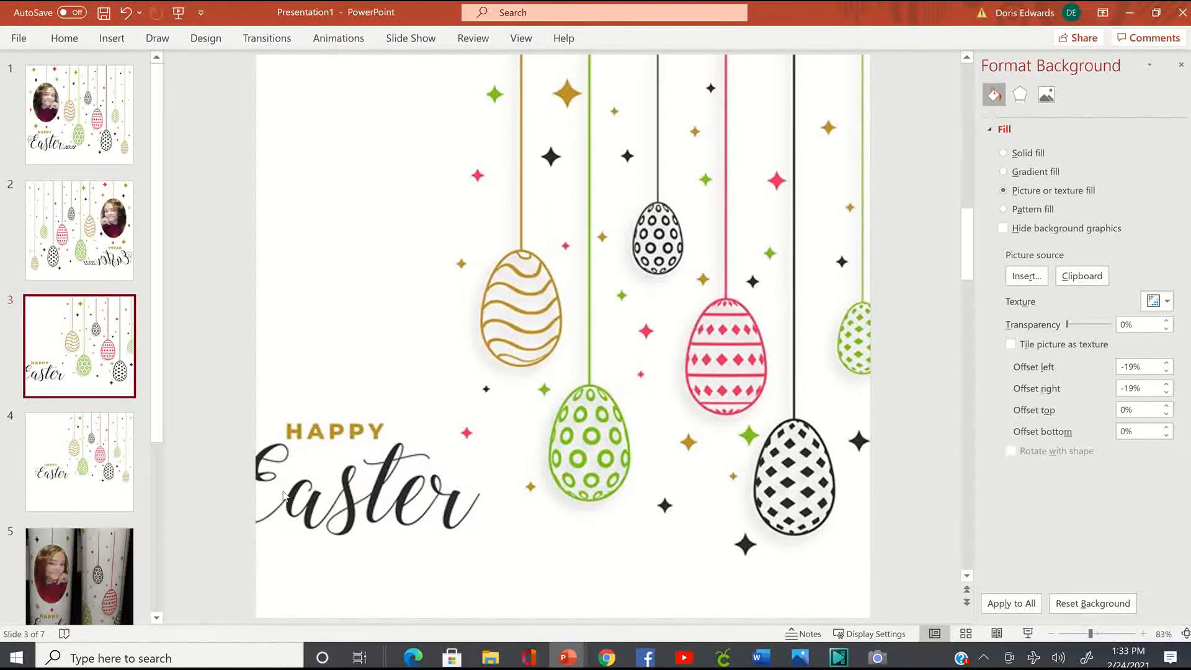
left_click(1167, 364)
left_click(1167, 364)
left_click(1166, 364)
left_click(1166, 364)
left_click(1166, 364)
left_click(1166, 364)
left_click(1167, 364)
left_click(1167, 364)
left_click(1167, 364)
left_click(1166, 364)
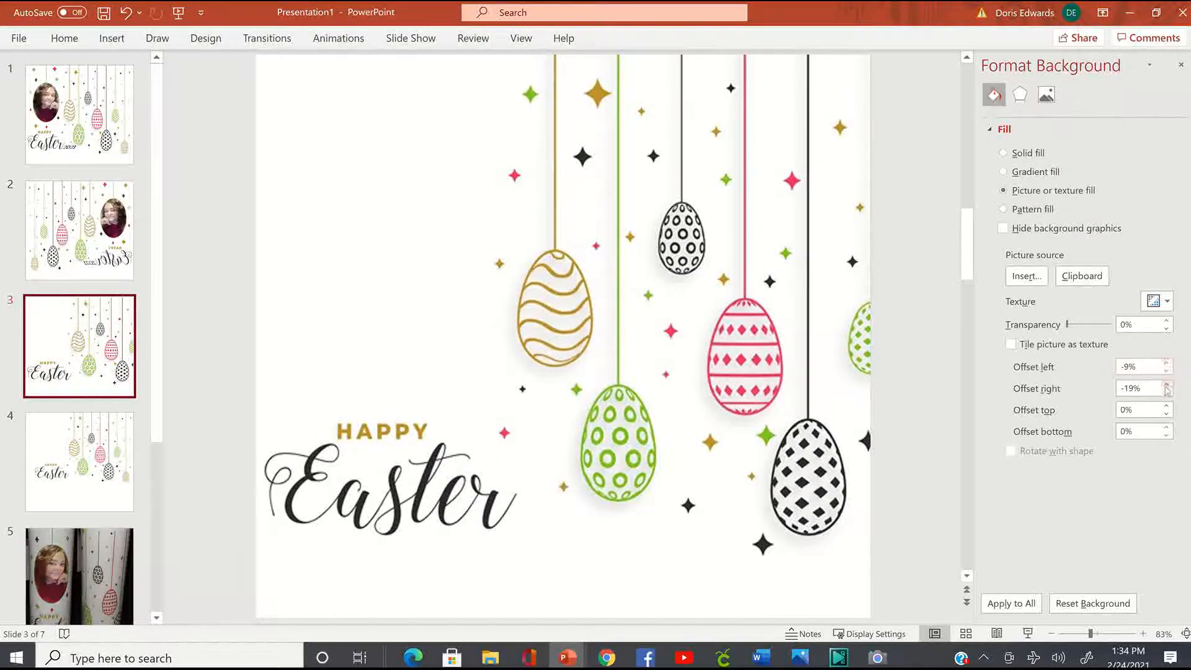
Step: Set the right offset of slide 3's background picture to -12%
left_click(1166, 384)
left_click(1167, 384)
left_click(1166, 385)
left_click(1166, 384)
left_click(1167, 385)
left_click(1166, 385)
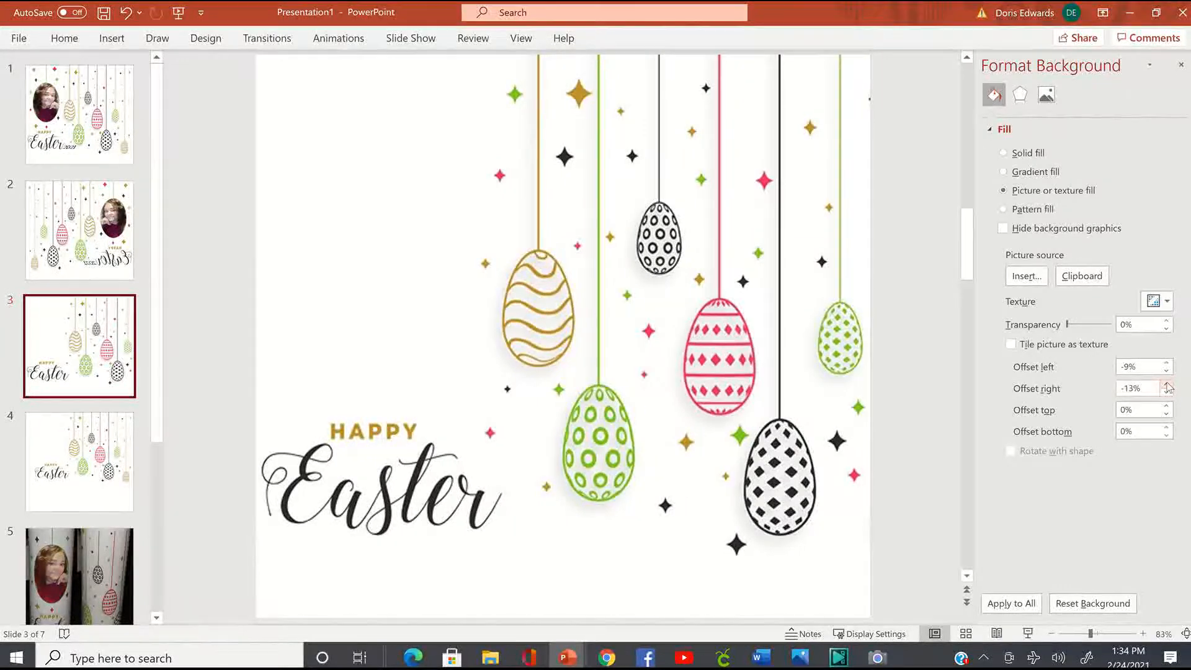
left_click(1166, 385)
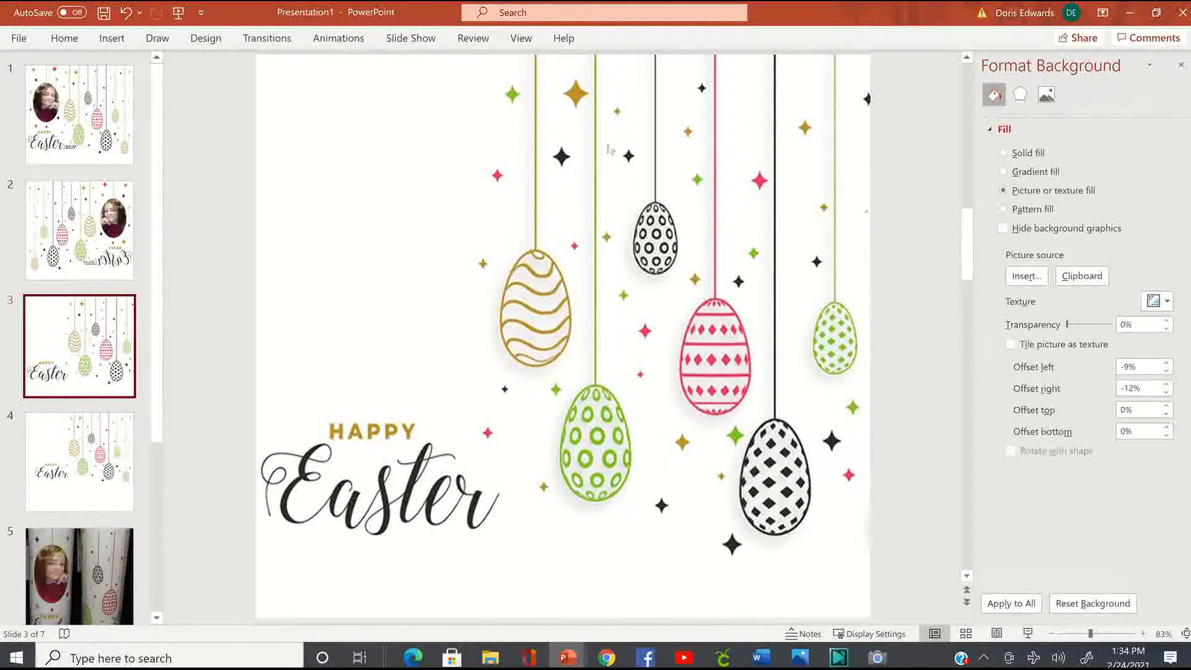
Step: Try a 1% top offset on the background picture, restore it to 0%, and set the bottom offset to -11%
left_click(1166, 405)
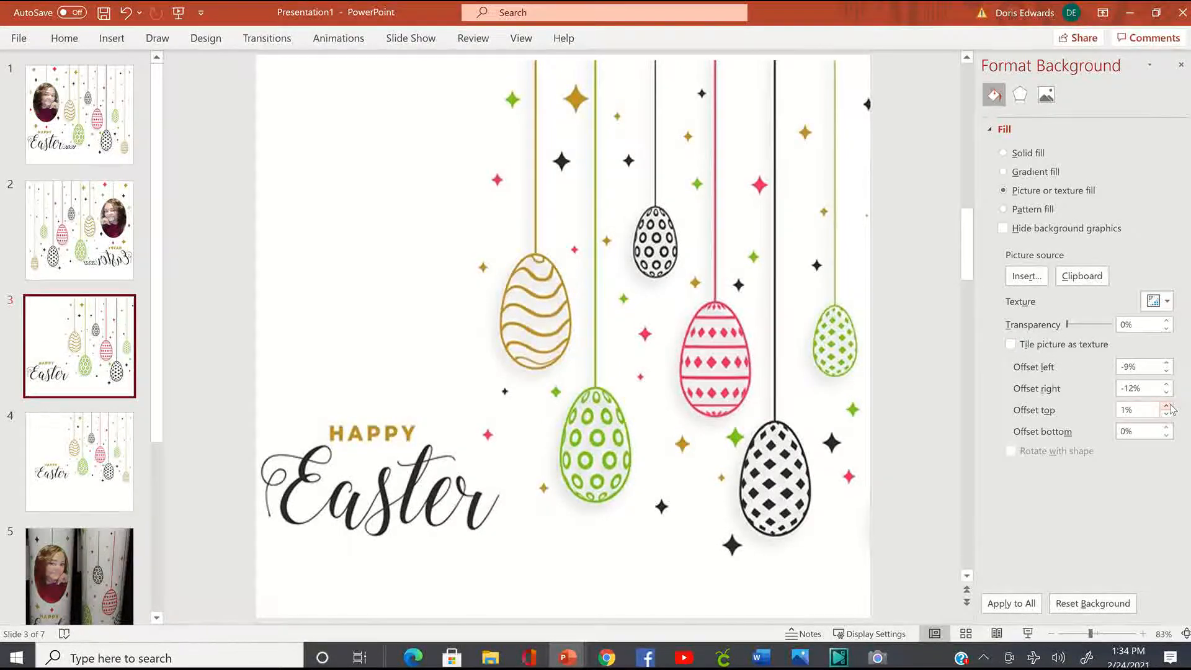
left_click(1166, 416)
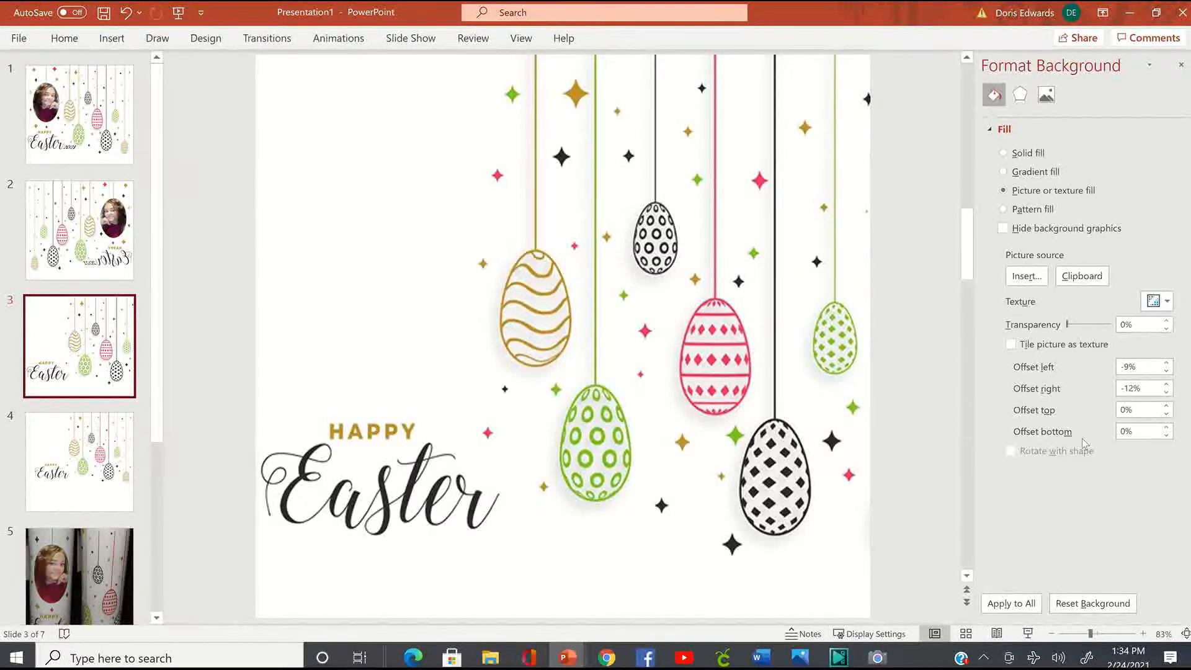
left_click(1166, 427)
left_click(1166, 427)
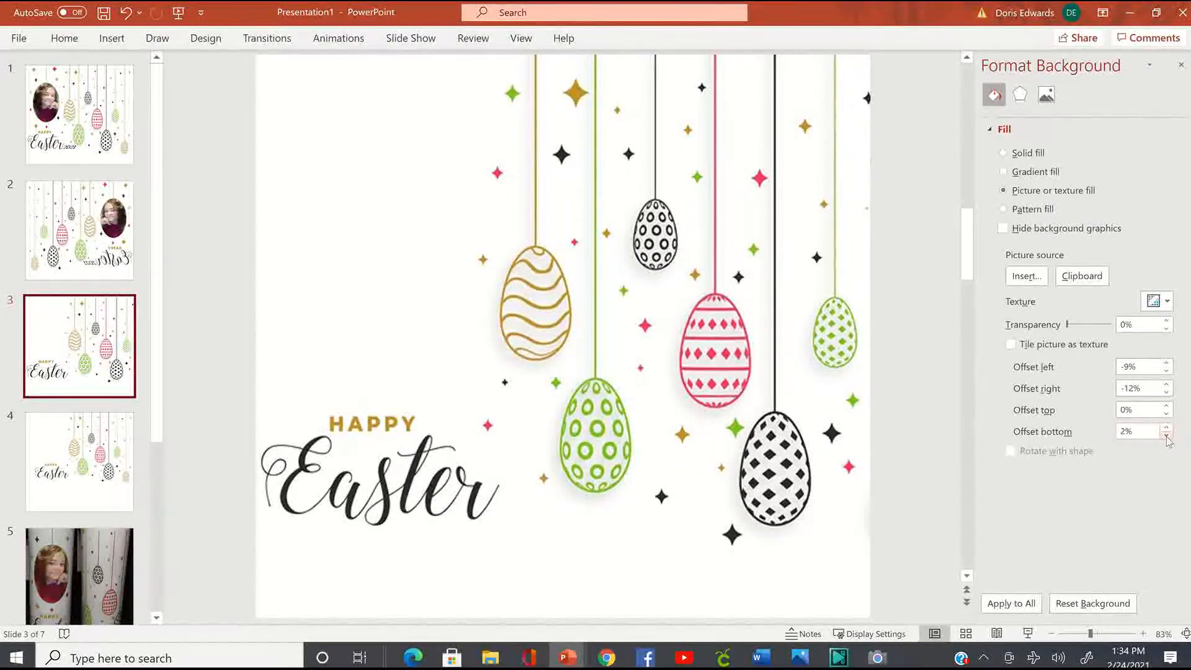
left_click(1165, 436)
left_click(1166, 436)
left_click(1166, 436)
left_click(1166, 436)
left_click(1166, 436)
left_click(1166, 436)
left_click(1166, 436)
left_click(1165, 436)
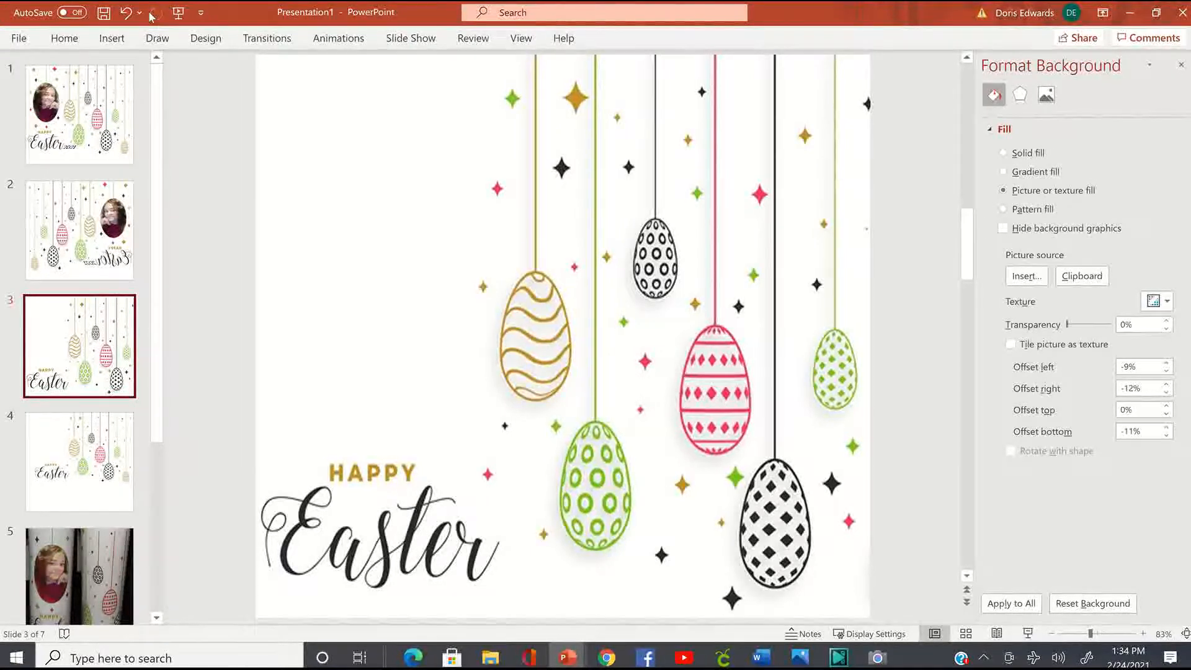
Step: Undo the latest bottom offset changes of the background picture back to -2%
left_click(126, 14)
left_click(126, 14)
left_click(126, 13)
left_click(126, 13)
left_click(125, 14)
left_click(125, 14)
left_click(126, 14)
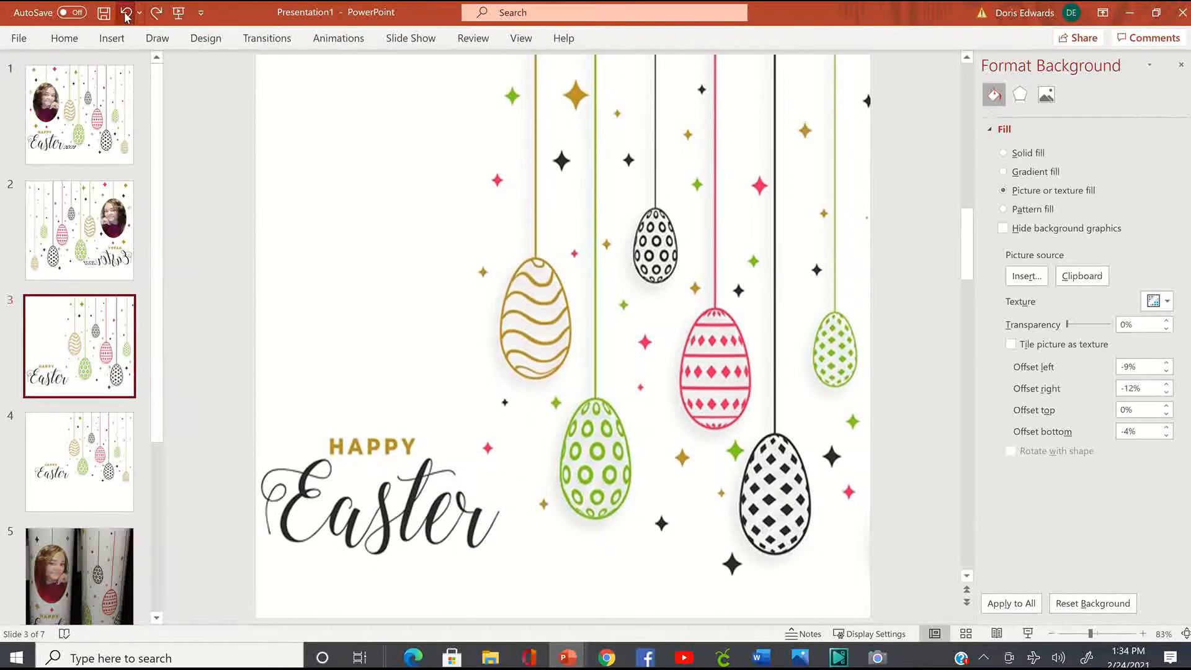
left_click(126, 14)
left_click(126, 14)
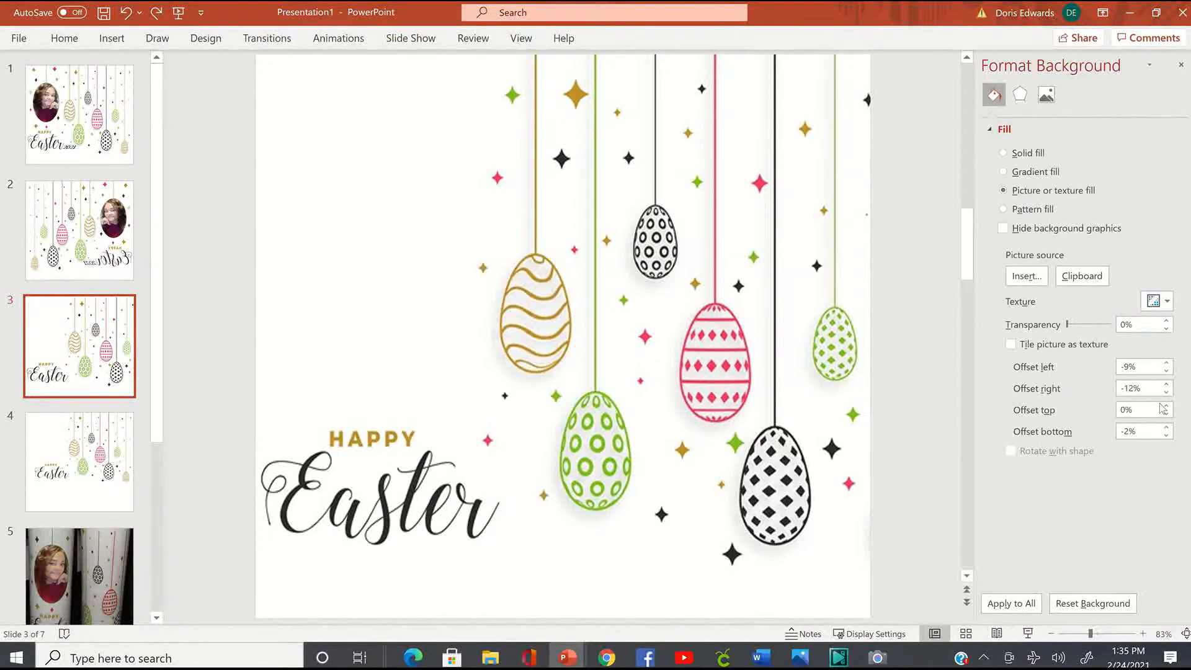
Step: Set the background picture's right offset to 0% and its left offset to -7%
left_click(1166, 385)
left_click(1167, 384)
left_click(1166, 384)
left_click(1167, 385)
left_click(1166, 384)
left_click(1166, 384)
left_click(1167, 384)
left_click(1167, 385)
left_click(1167, 384)
left_click(1166, 385)
left_click(1167, 384)
left_click(1167, 385)
left_click(1166, 384)
left_click(1167, 384)
left_click(1167, 384)
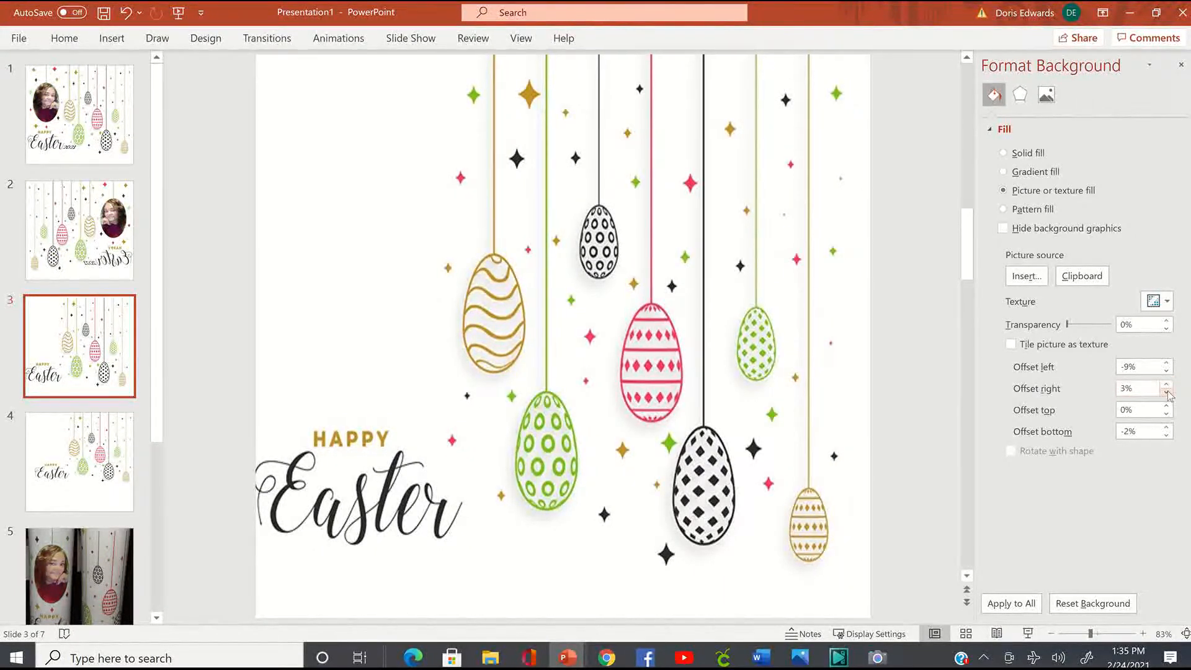
left_click(1167, 393)
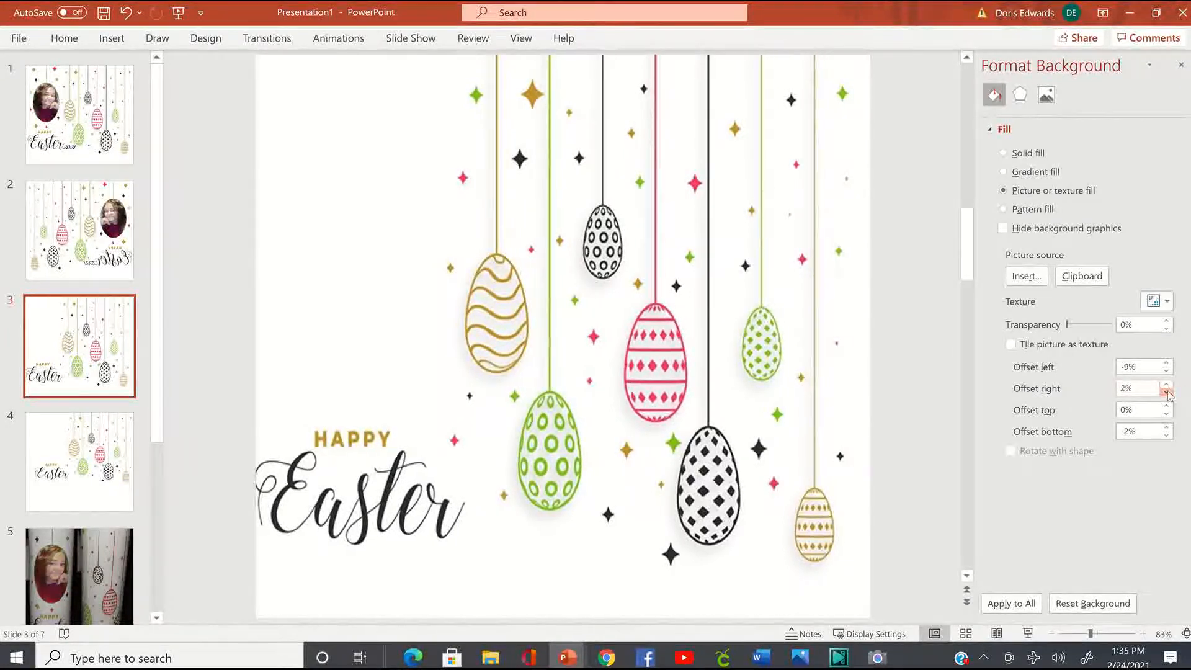
left_click(1167, 393)
left_click(1167, 393)
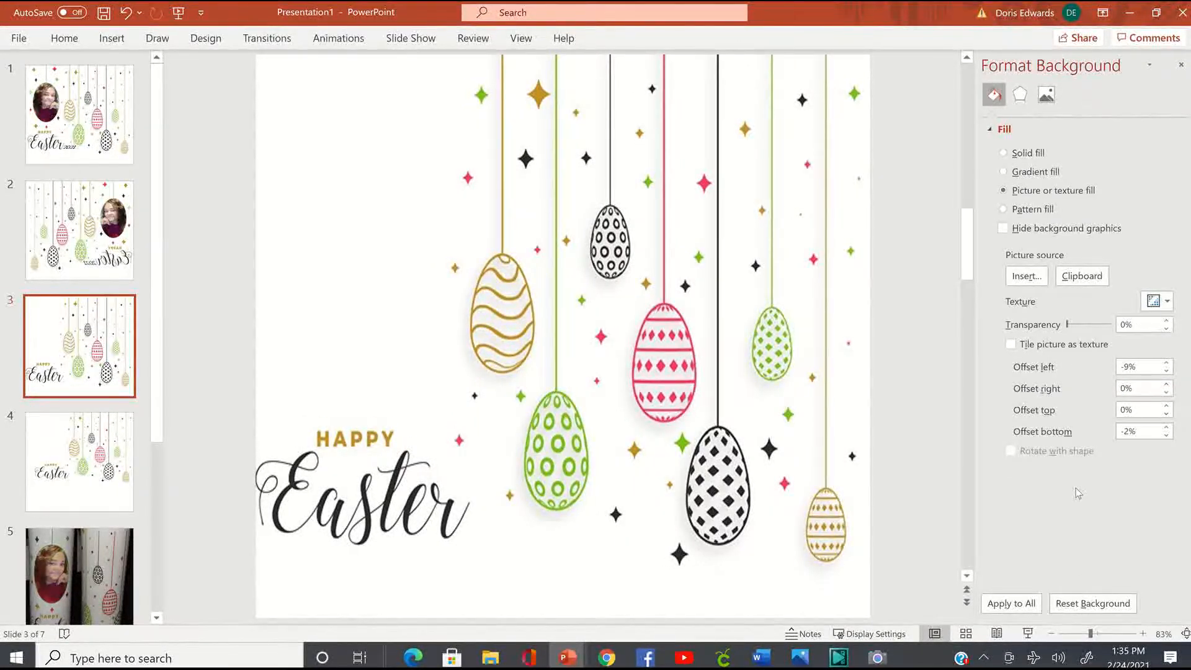
left_click(1166, 364)
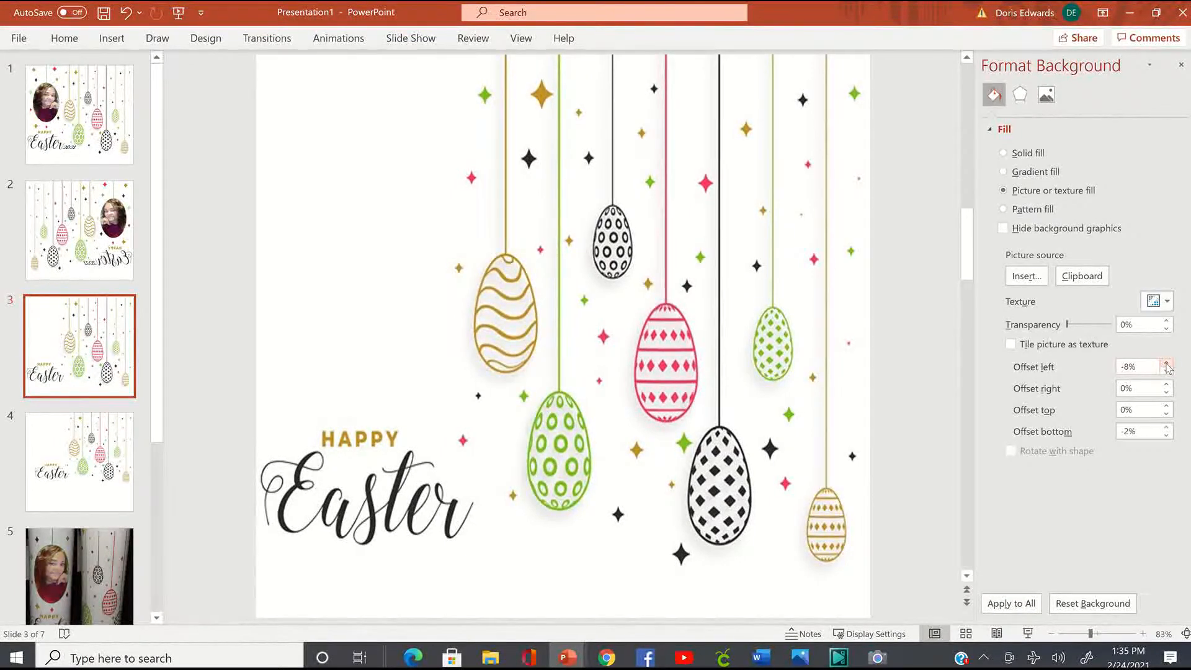
left_click(1167, 364)
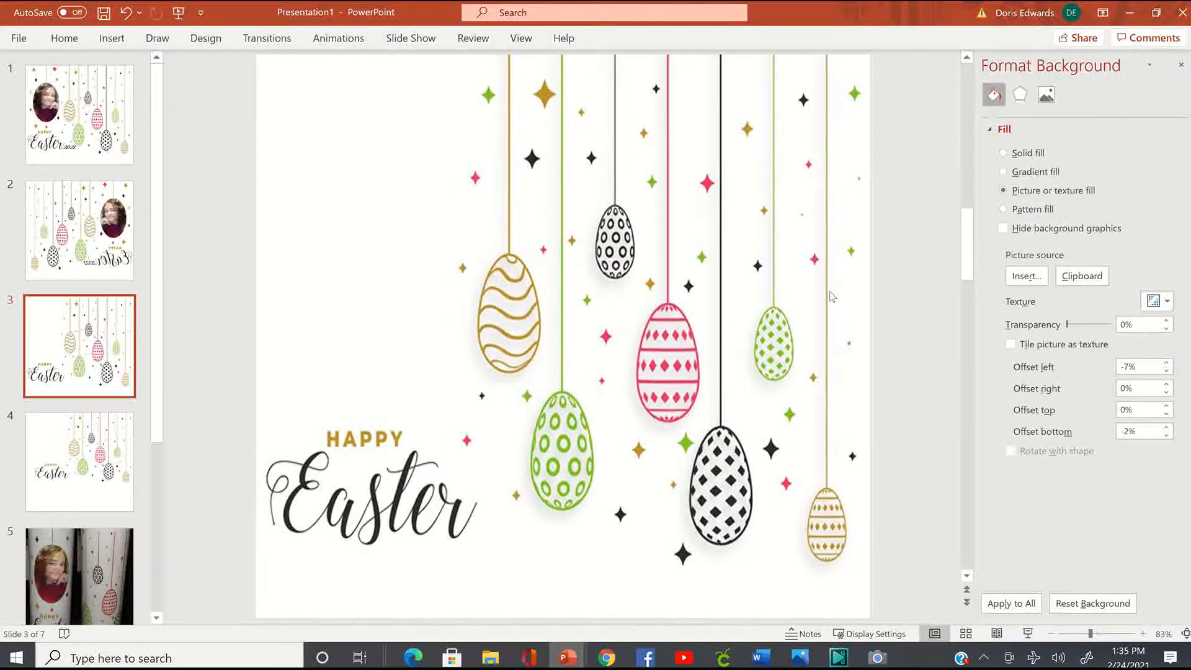
Step: Check the presentation's custom slide size and orientation, and look at the finished Easter design on slide 1
left_click(214, 40)
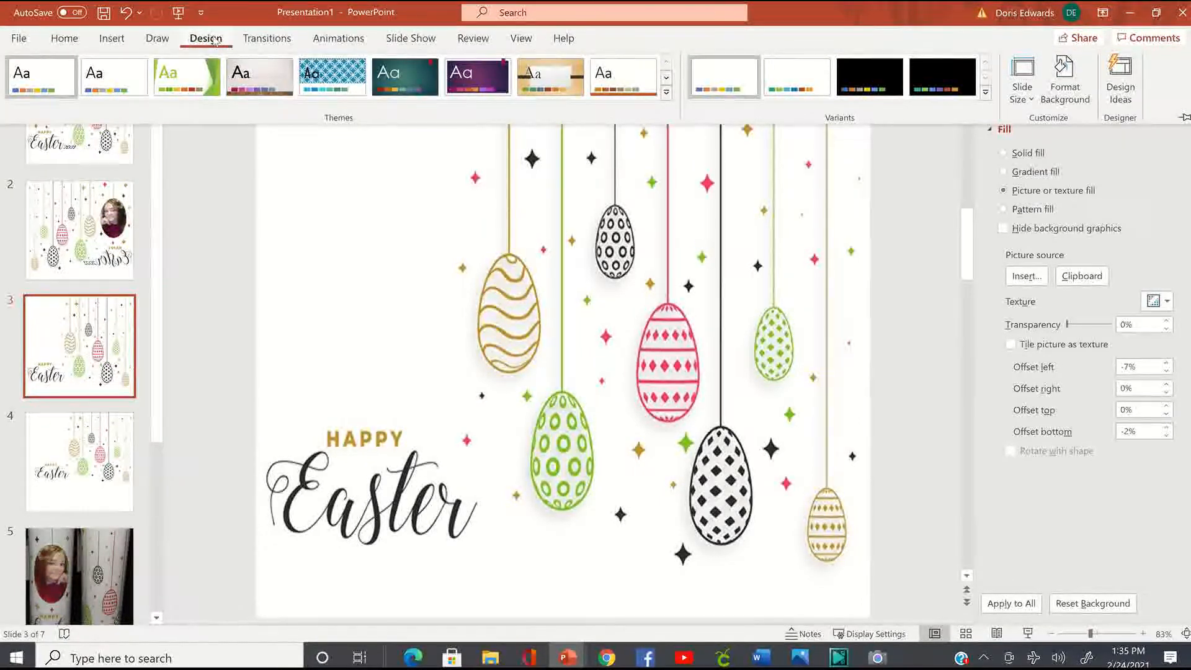
left_click(1032, 99)
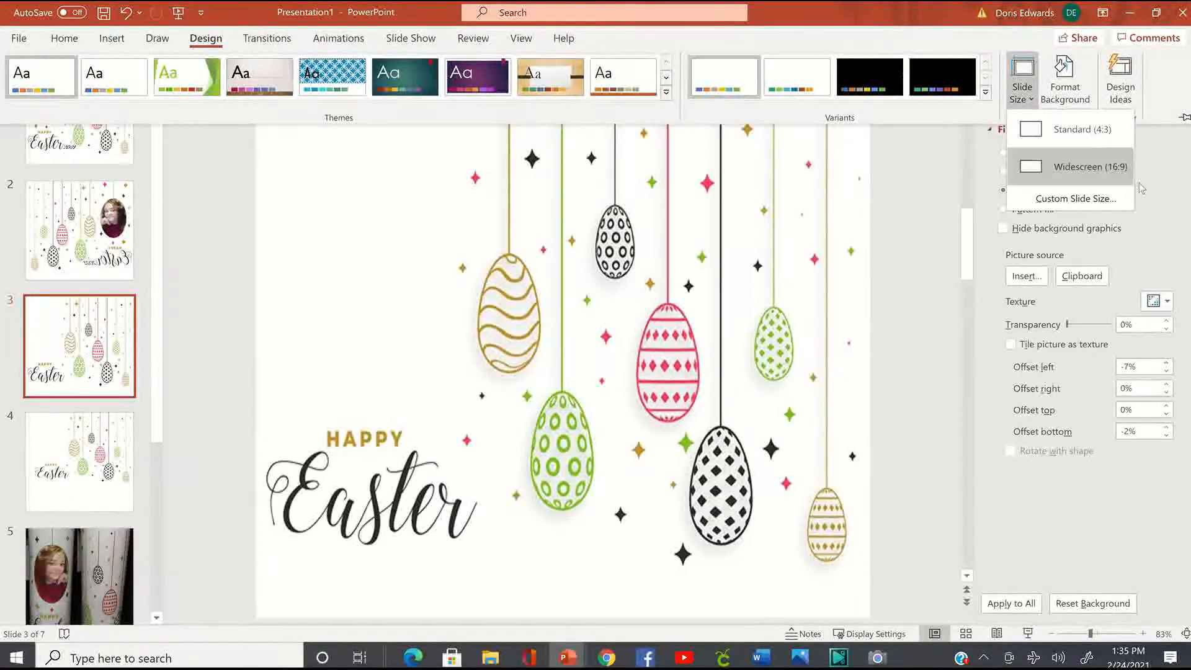
left_click(1060, 199)
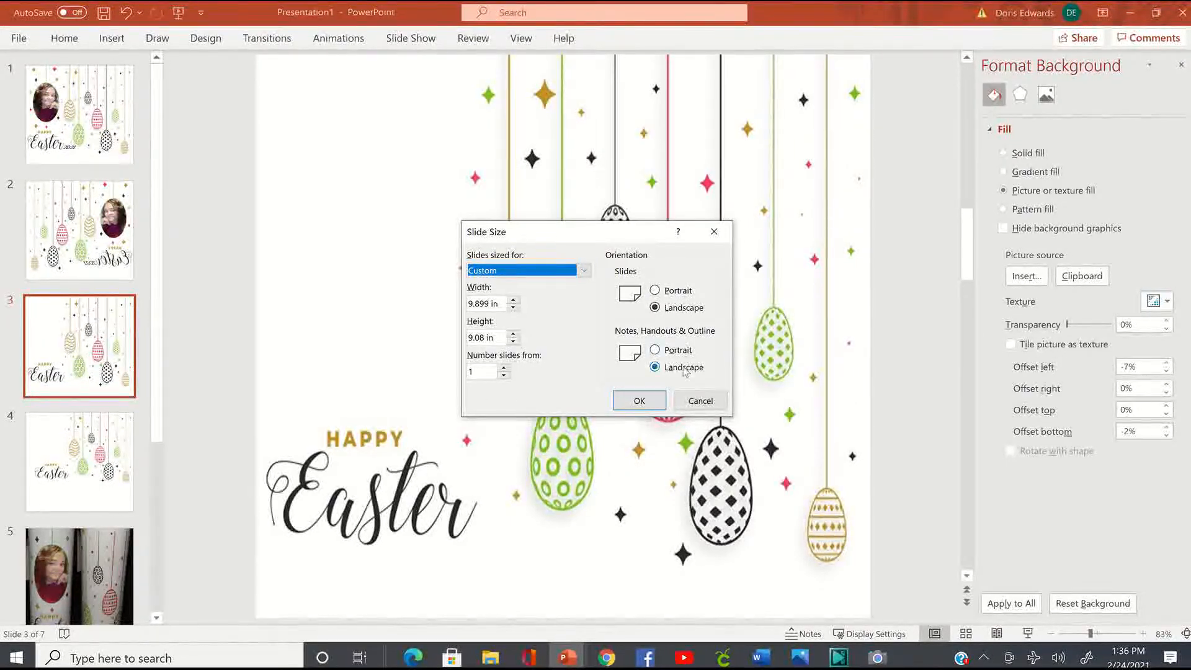
left_click(642, 402)
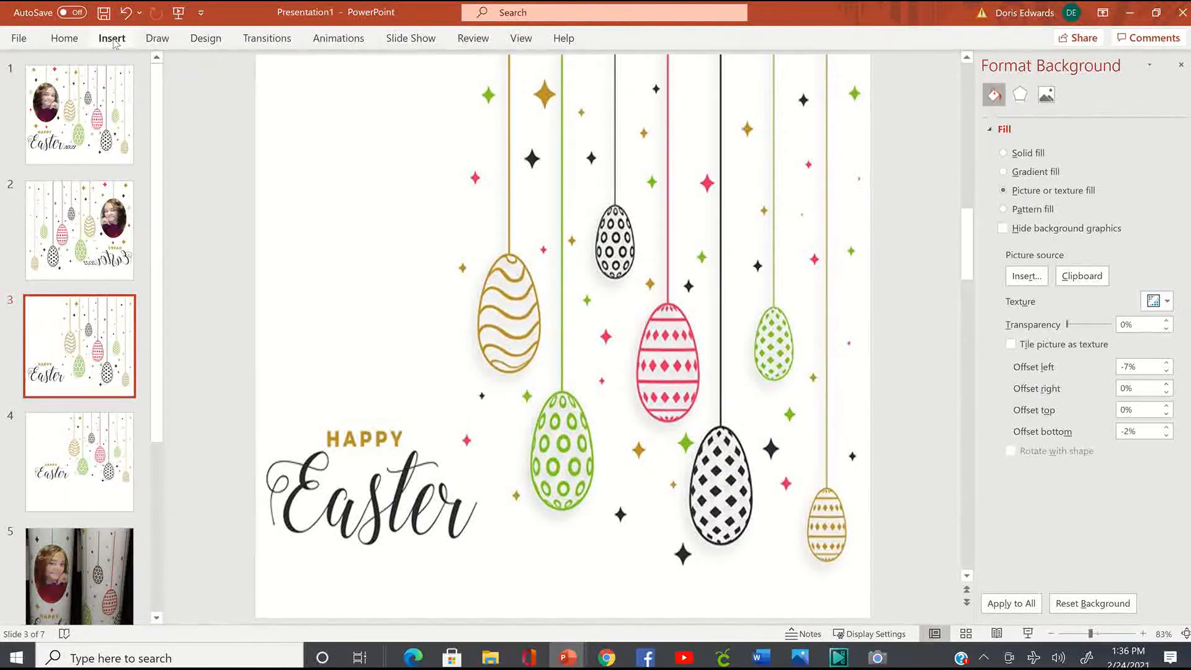
left_click(79, 118)
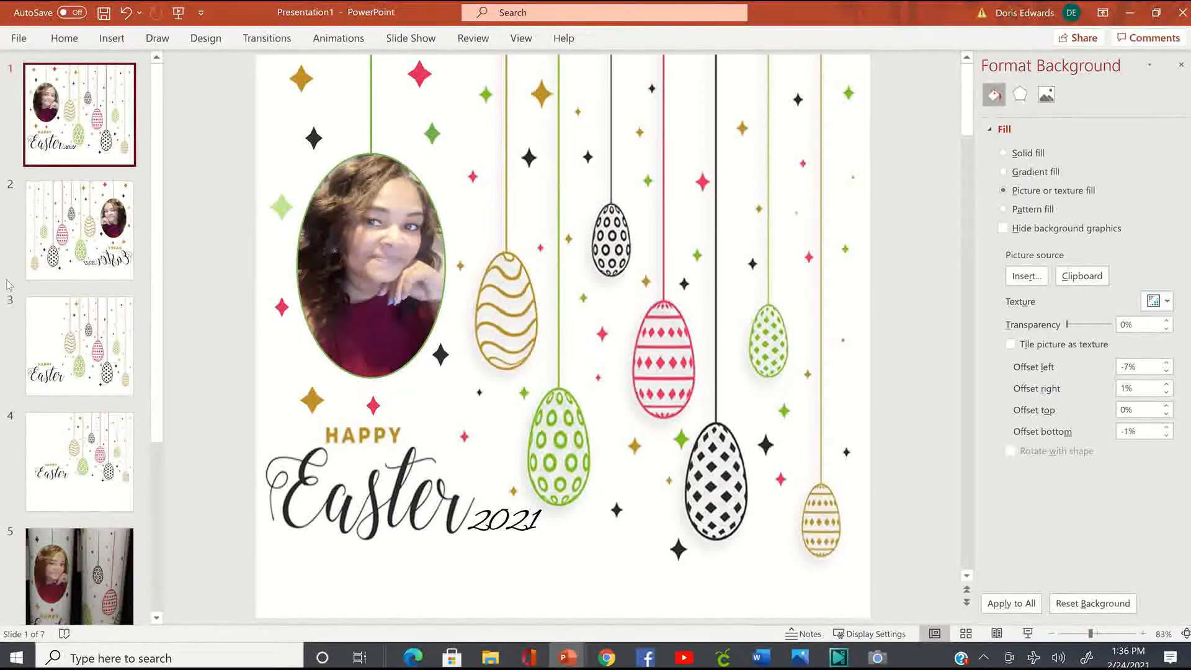
left_click(78, 353)
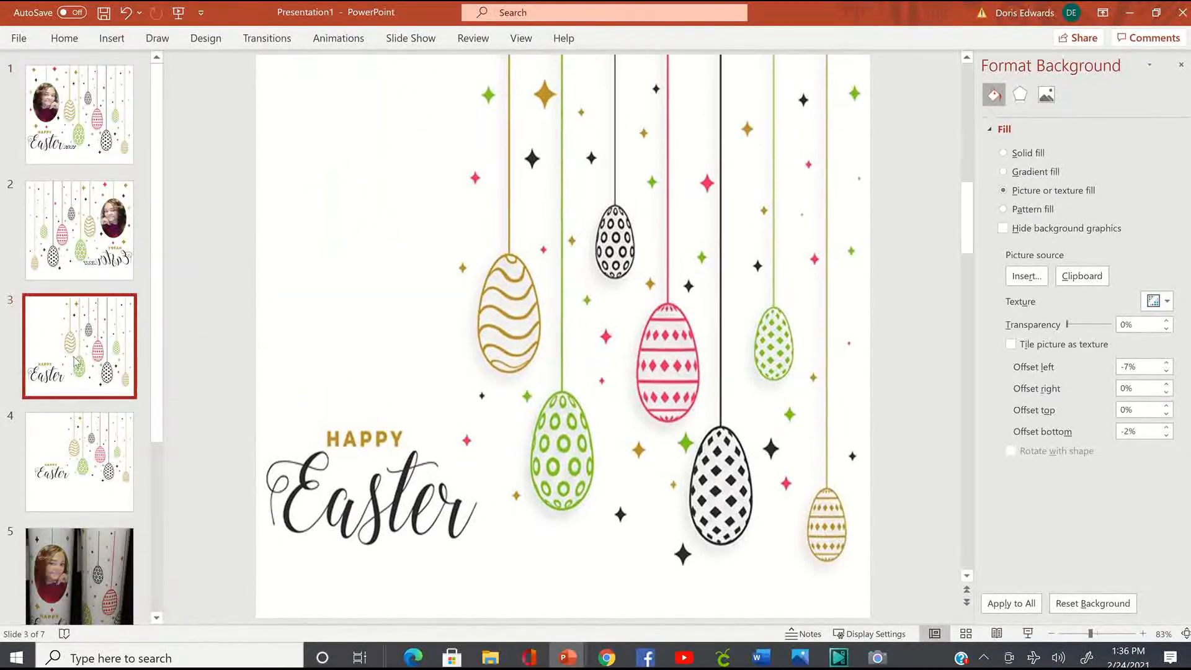
Step: Insert the picture "beeautiful 2.jpg" from the Desktop folder onto slide 3
left_click(118, 42)
left_click(114, 93)
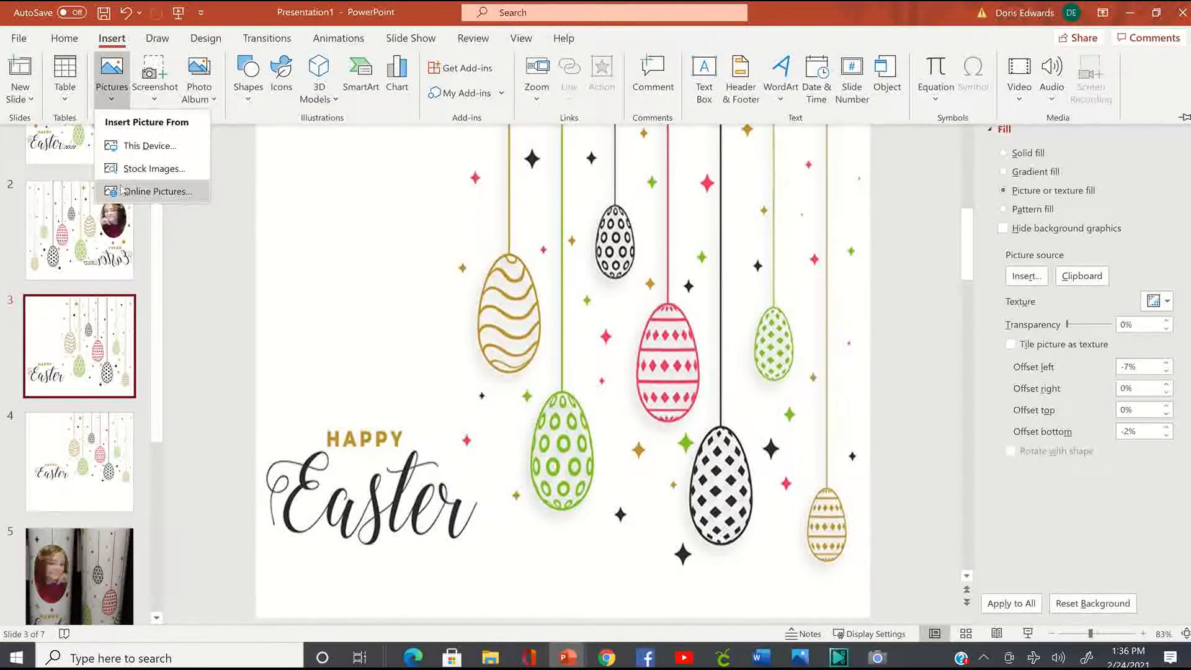
left_click(139, 145)
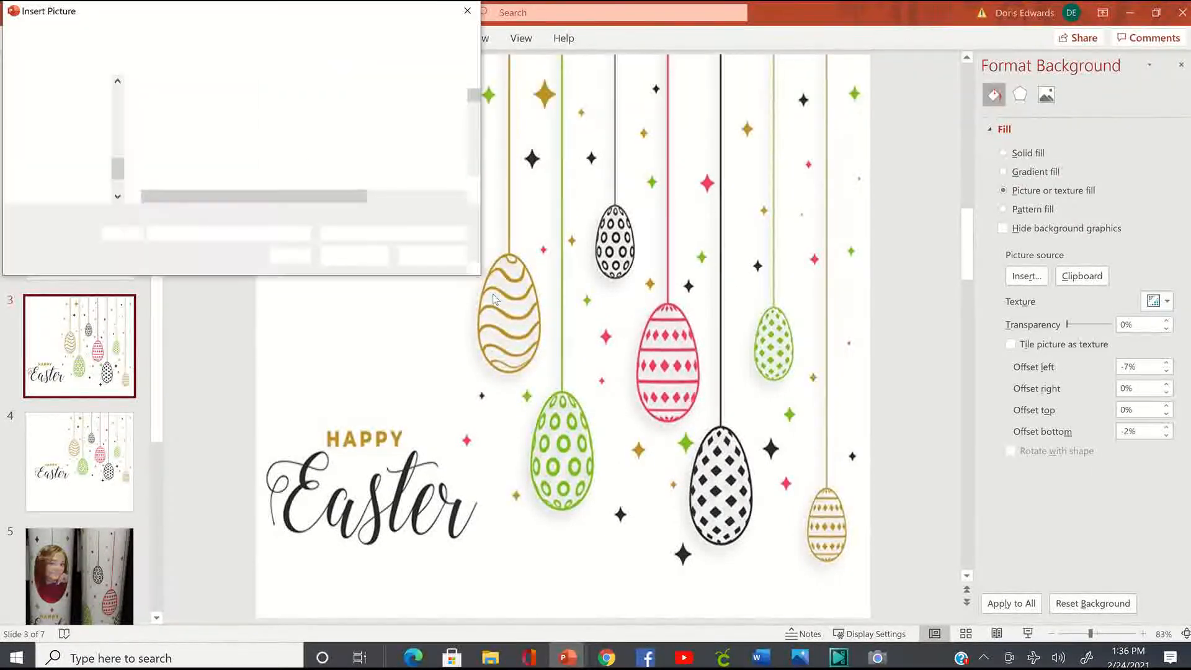
left_click(78, 86)
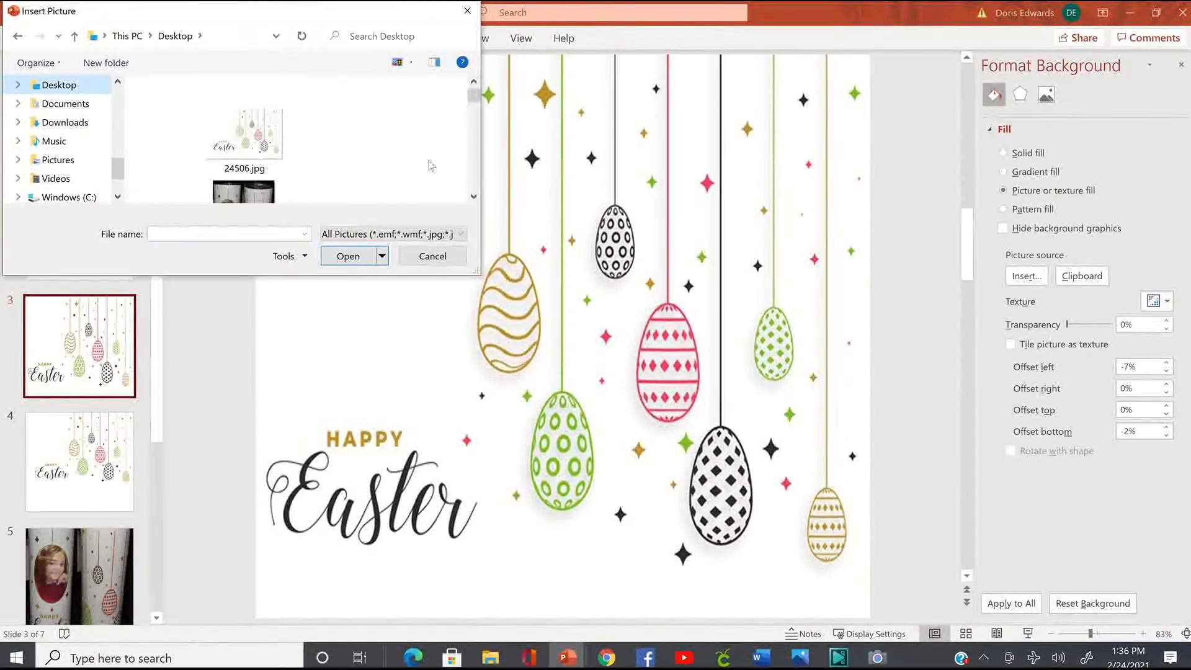
scroll(408, 167, "down", 1)
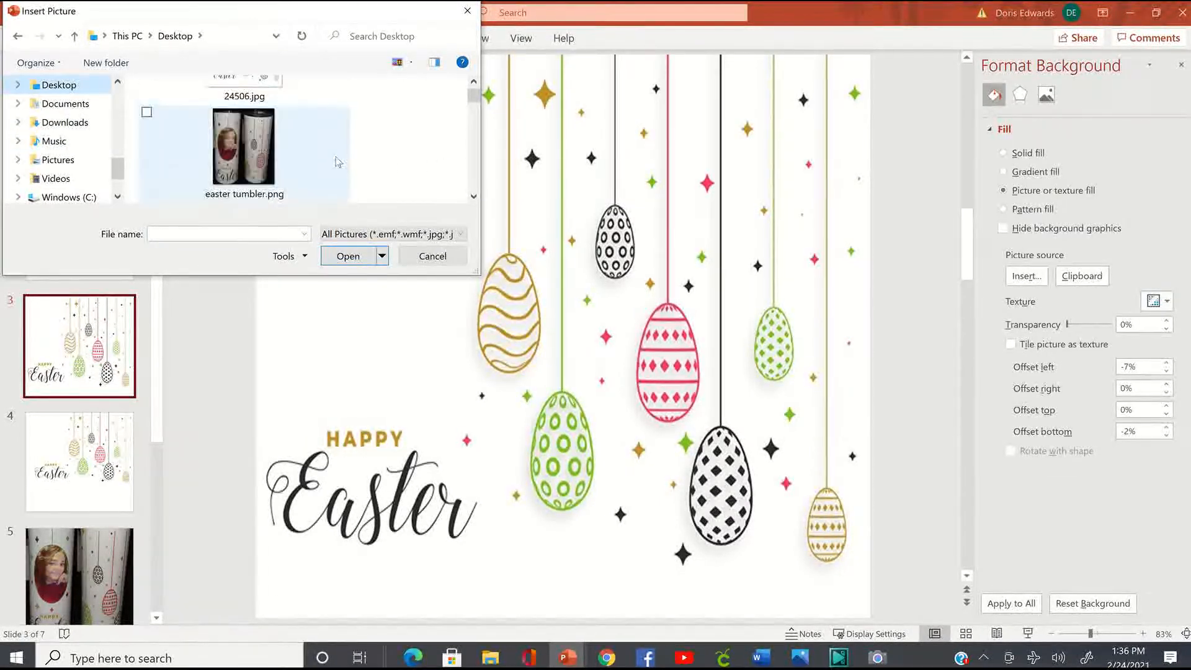
left_click(473, 196)
left_click(474, 196)
left_click(474, 197)
left_click(473, 197)
left_click(474, 196)
left_click(473, 197)
left_click(473, 197)
left_click(474, 197)
left_click(473, 197)
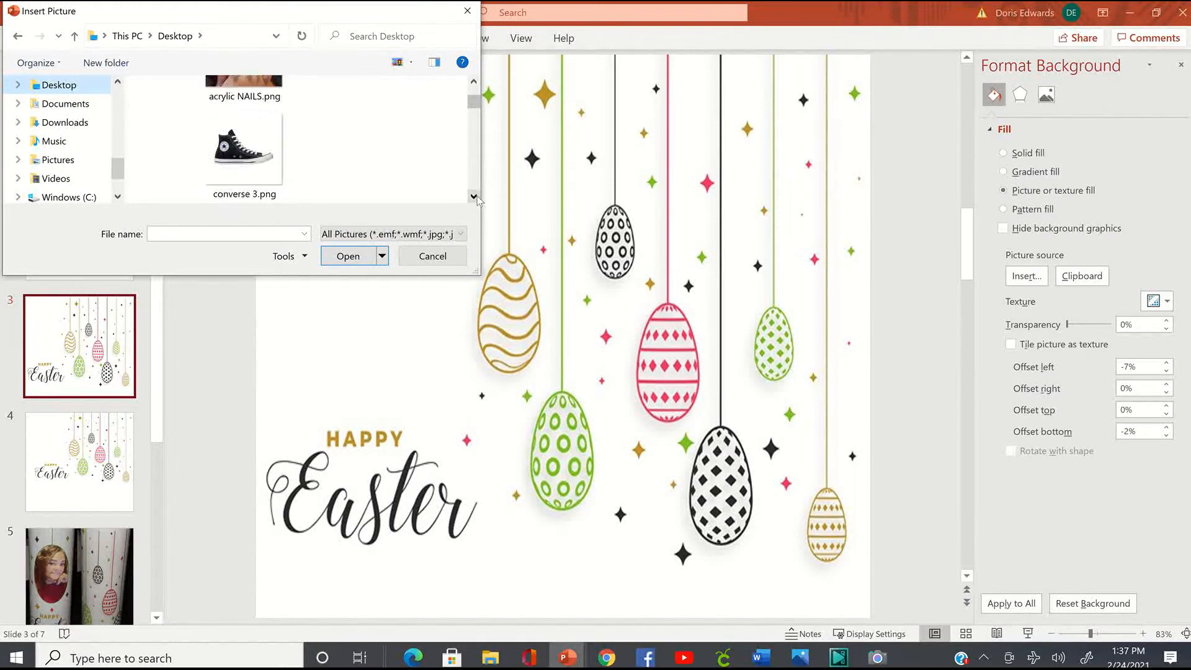
left_click(473, 196)
left_click(473, 196)
left_click(473, 197)
left_click(473, 197)
left_click(473, 196)
left_click(473, 196)
left_click(474, 196)
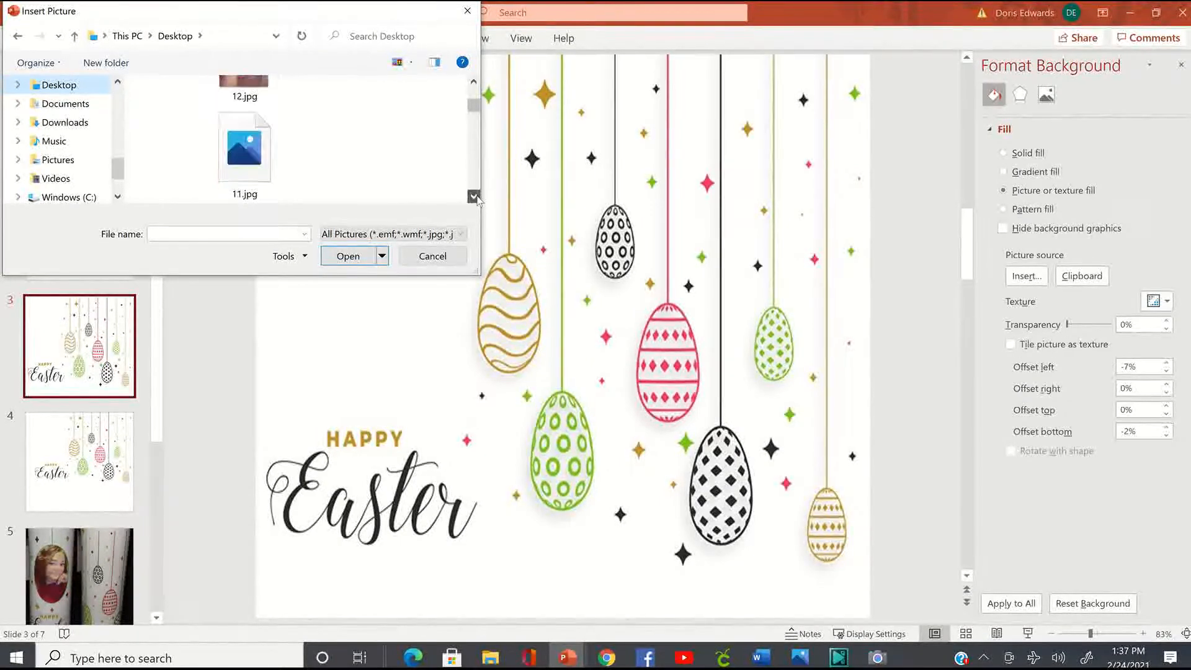
left_click(473, 197)
left_click(473, 196)
left_click(473, 196)
left_click(473, 196)
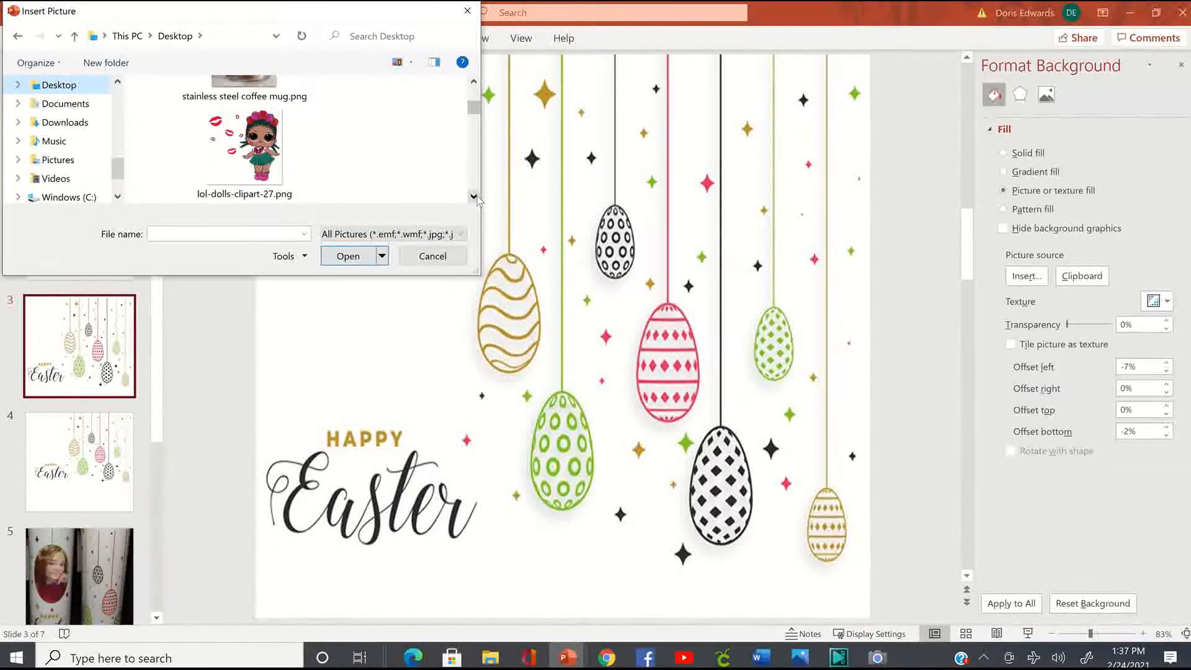
left_click(473, 196)
left_click(473, 197)
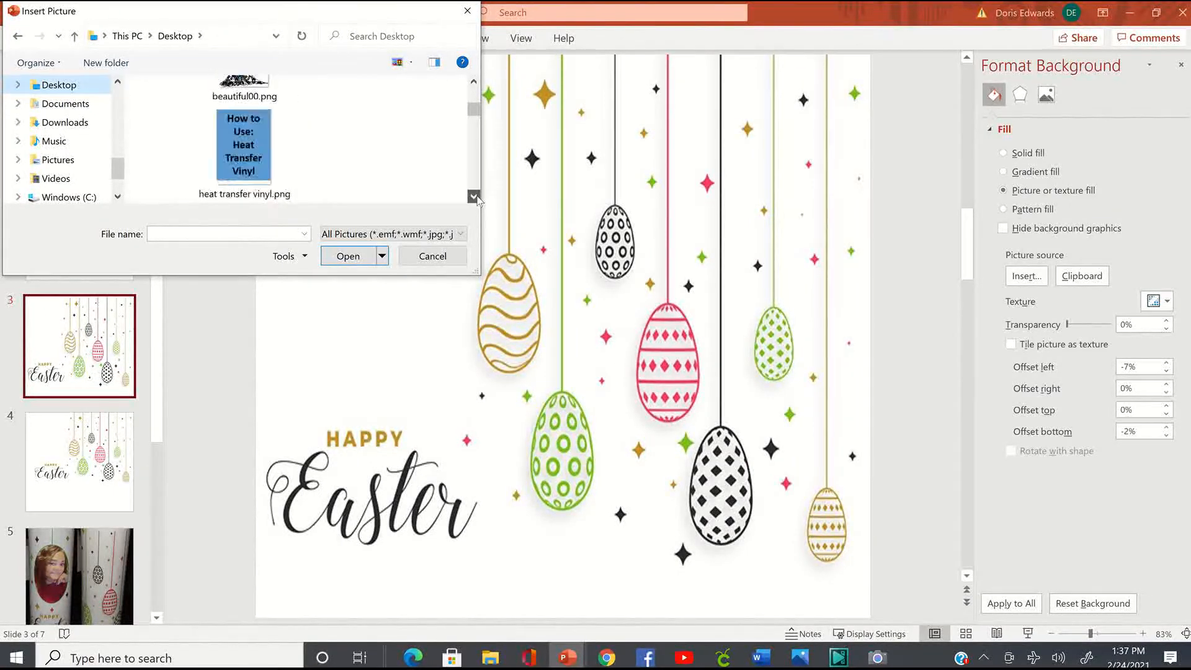
left_click(473, 196)
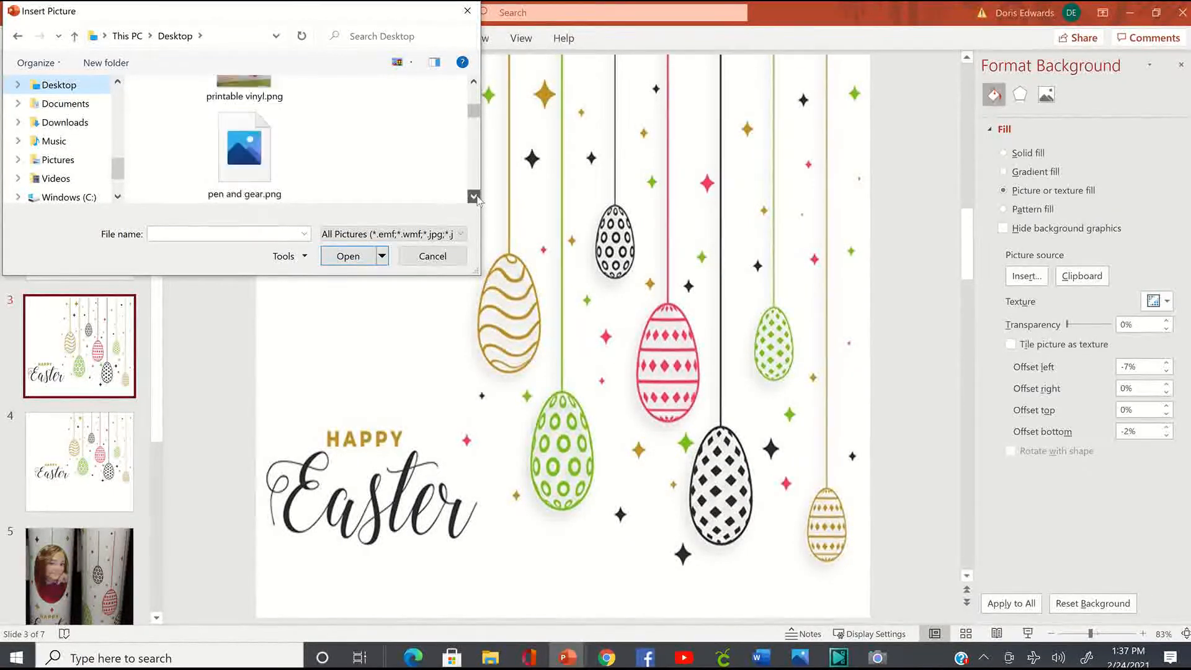
left_click(473, 197)
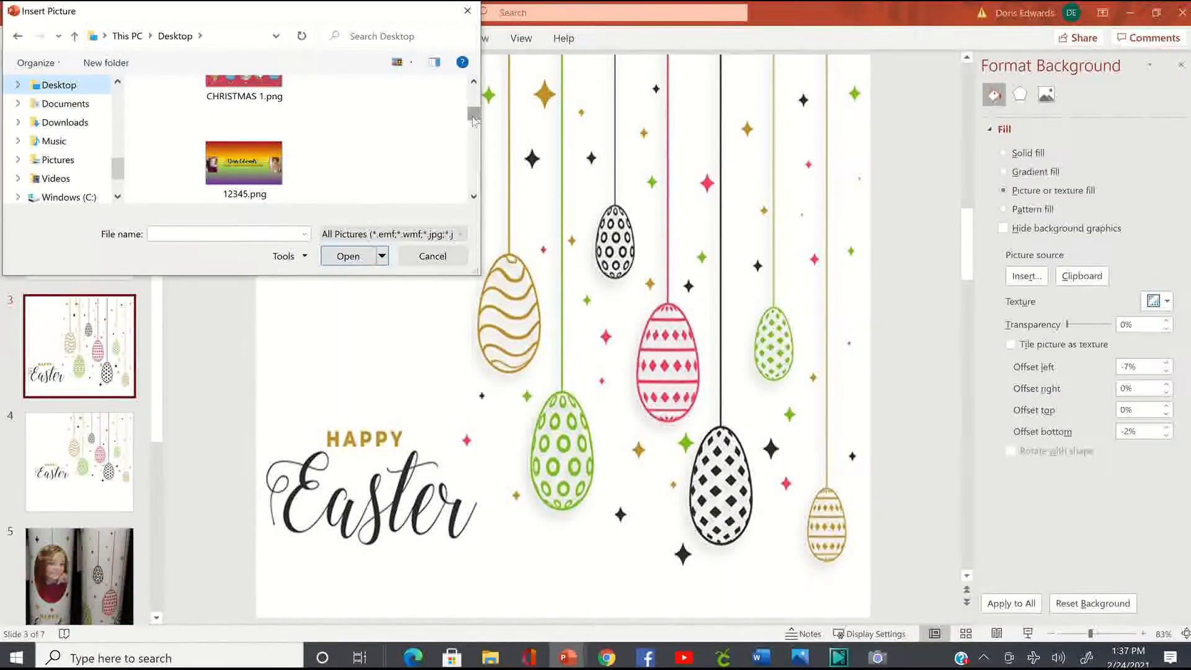
left_click_drag(474, 114, 474, 127)
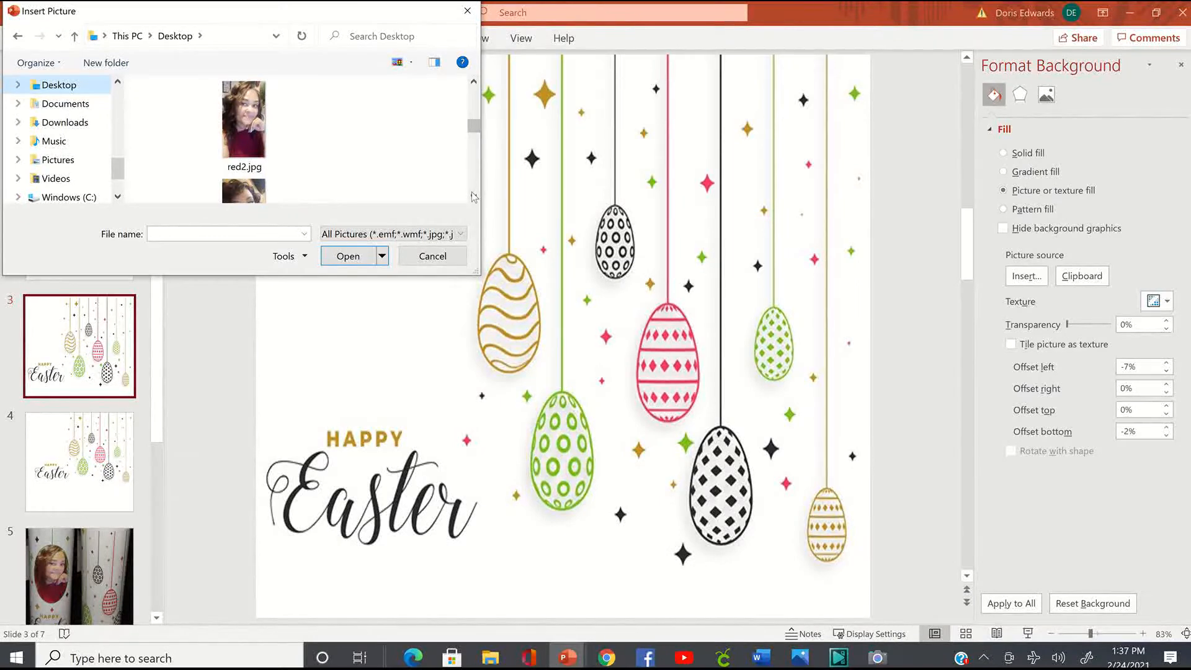
left_click(473, 196)
left_click(473, 196)
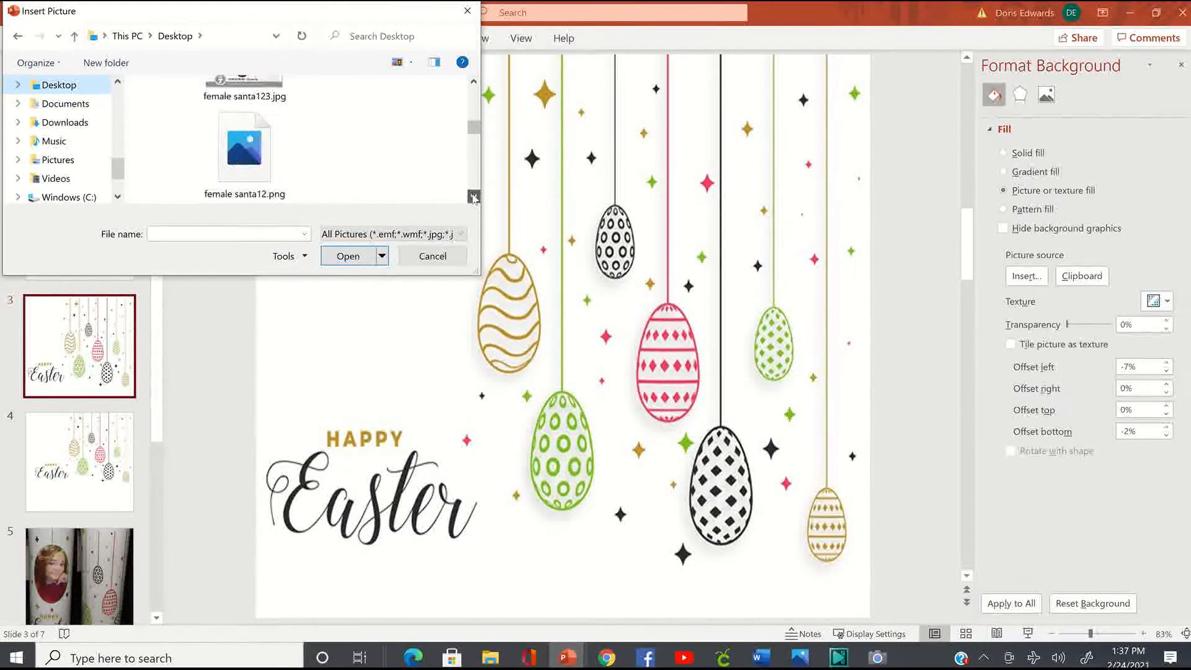
left_click(474, 197)
left_click(473, 197)
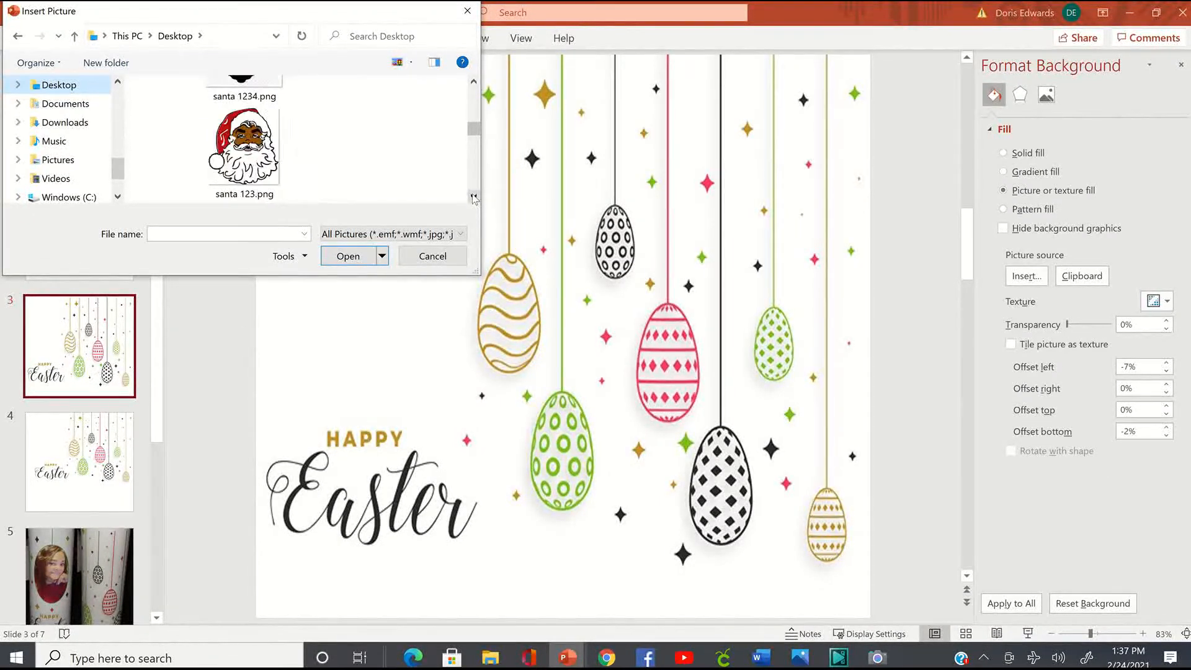
left_click(473, 196)
left_click(473, 197)
left_click(473, 197)
left_click(473, 197)
left_click(473, 196)
left_click(473, 196)
left_click(473, 197)
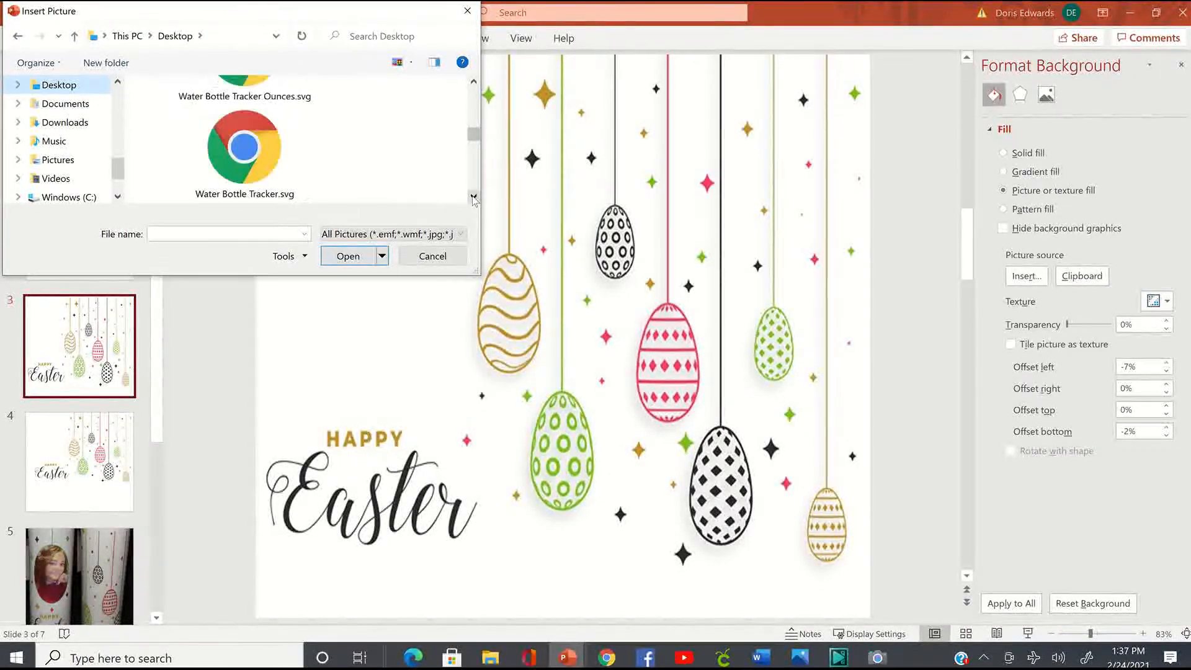
left_click(474, 196)
left_click(473, 197)
left_click(473, 197)
left_click(473, 196)
left_click(473, 196)
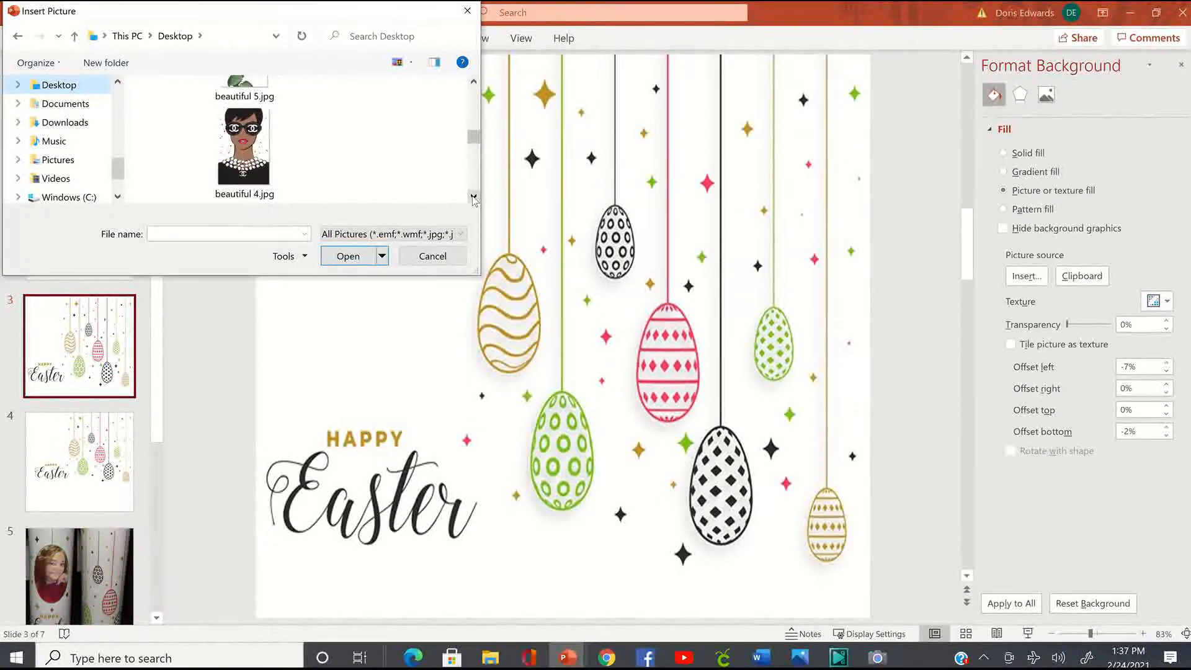
left_click(473, 196)
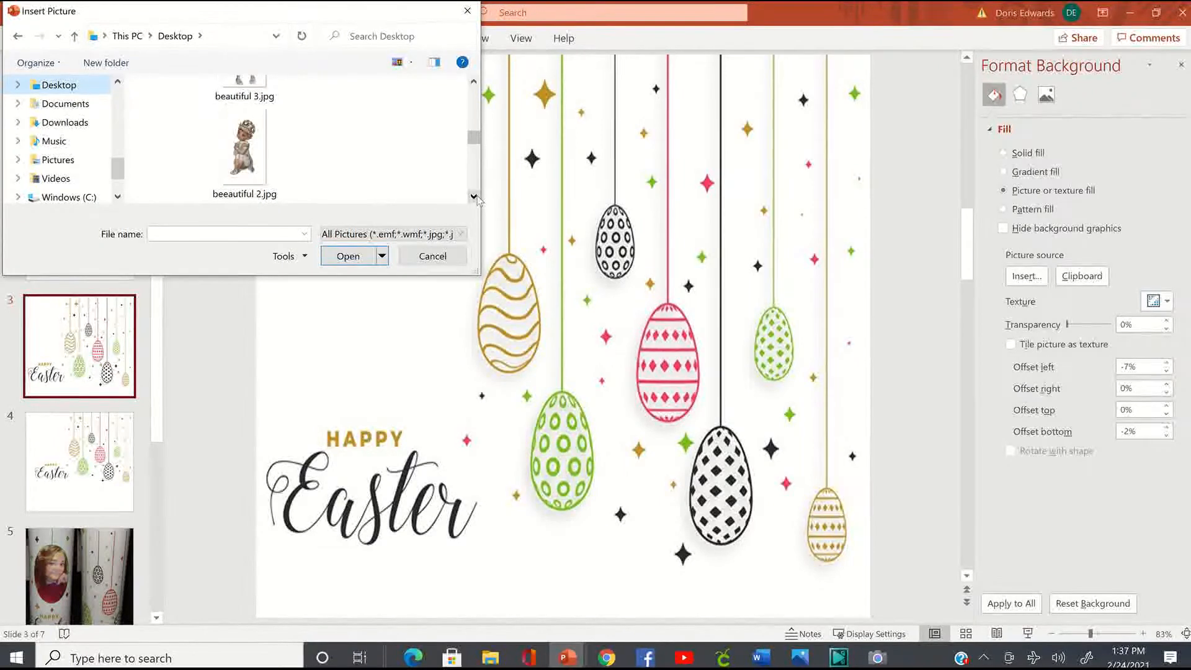
left_click(248, 152)
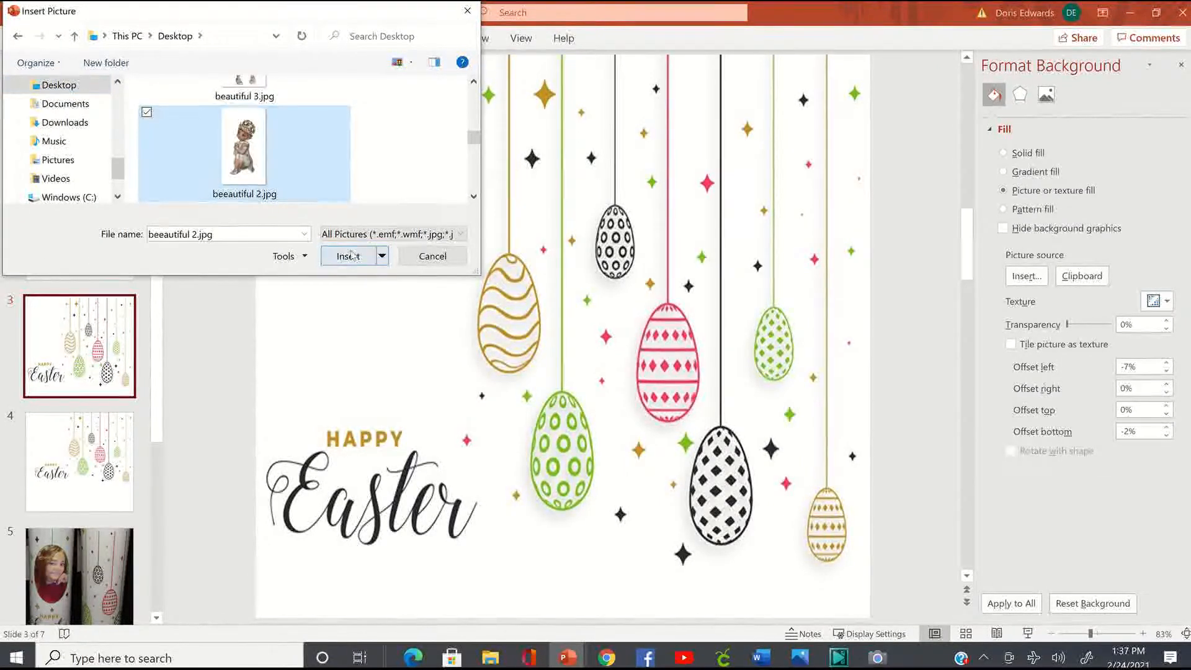
double_click(248, 152)
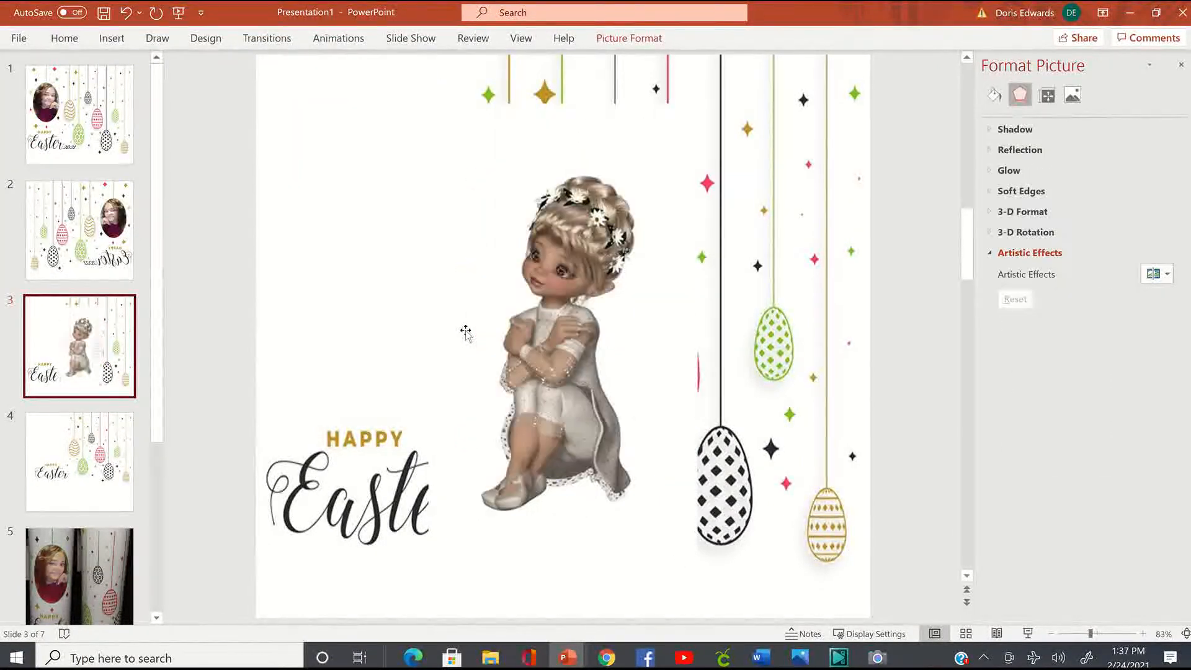
Step: Shrink the inserted doll picture and place it in the empty area above the HAPPY Easter text
left_click_drag(554, 408, 398, 340)
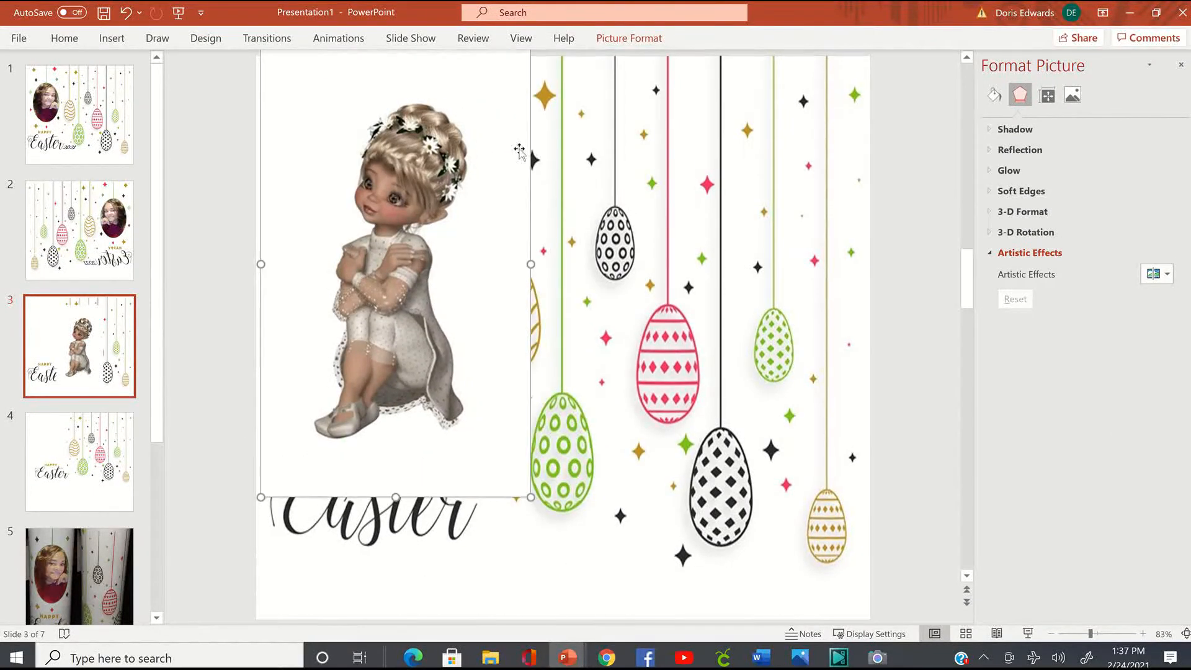
left_click_drag(456, 182, 455, 248)
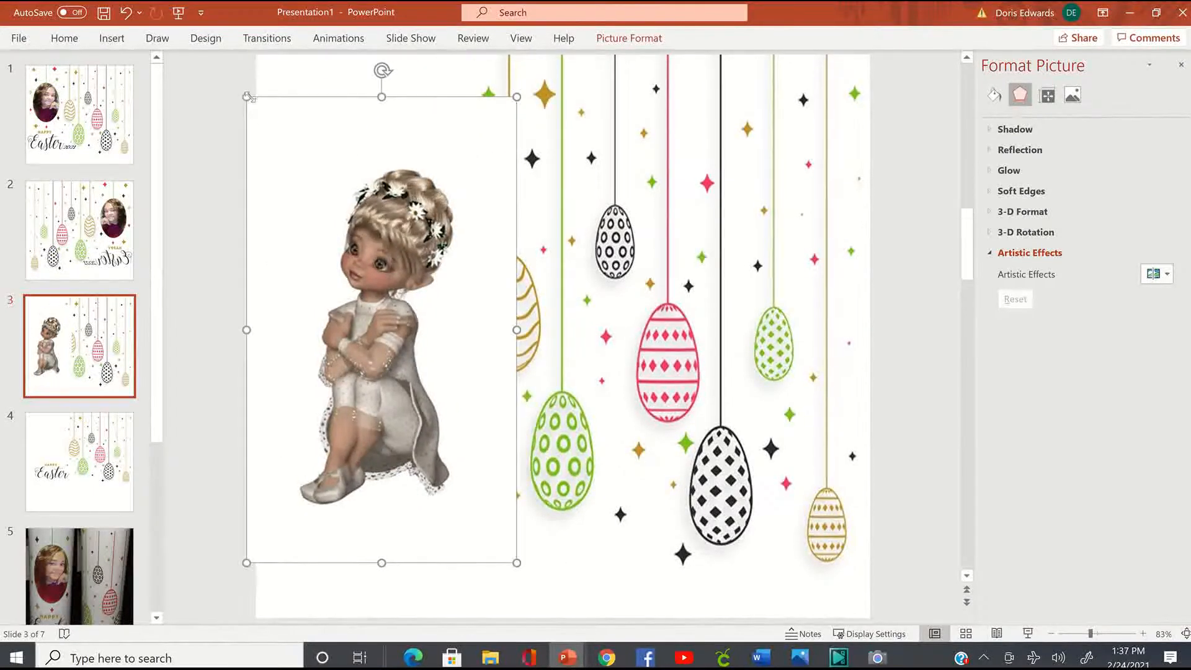
left_click_drag(251, 99, 383, 277)
left_click_drag(459, 371, 414, 225)
left_click(408, 225)
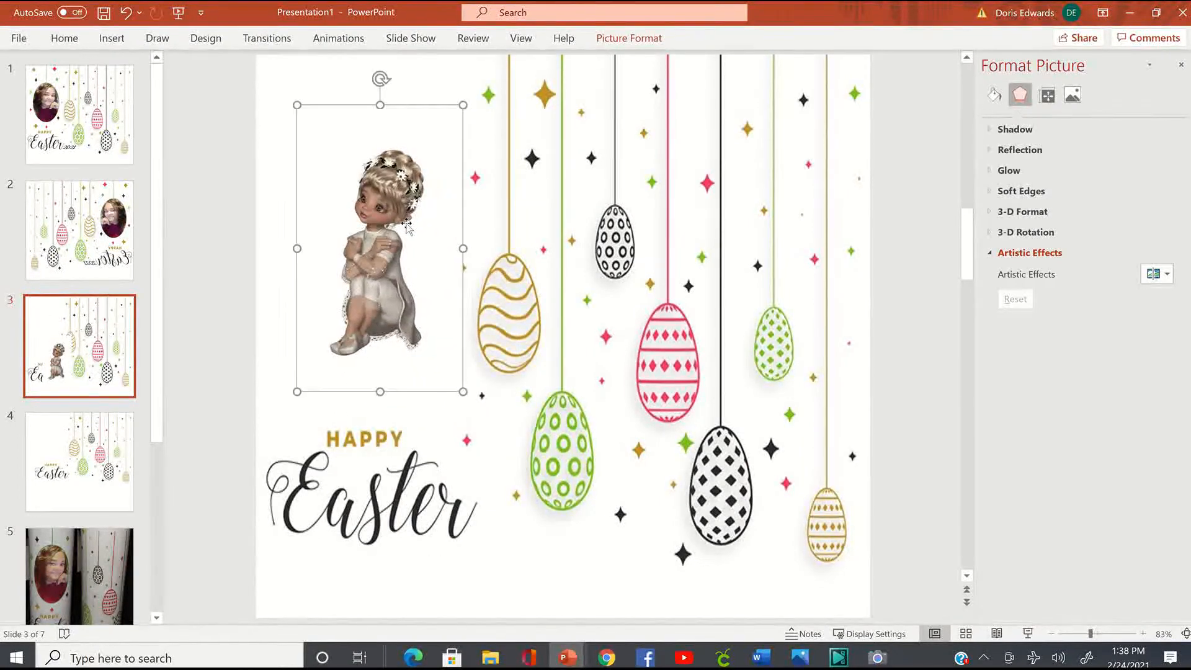
left_click_drag(460, 389, 413, 355)
left_click_drag(372, 262, 359, 303)
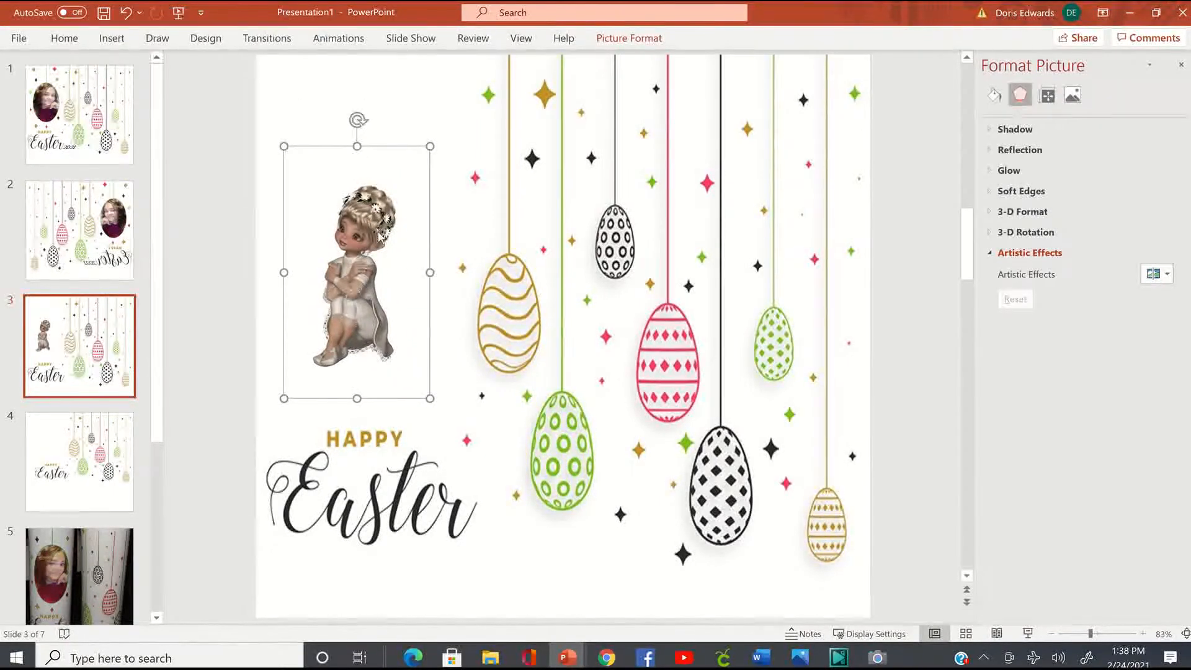
Step: Nudge the doll picture slightly and delete it from slide 3
left_click_drag(354, 204, 352, 198)
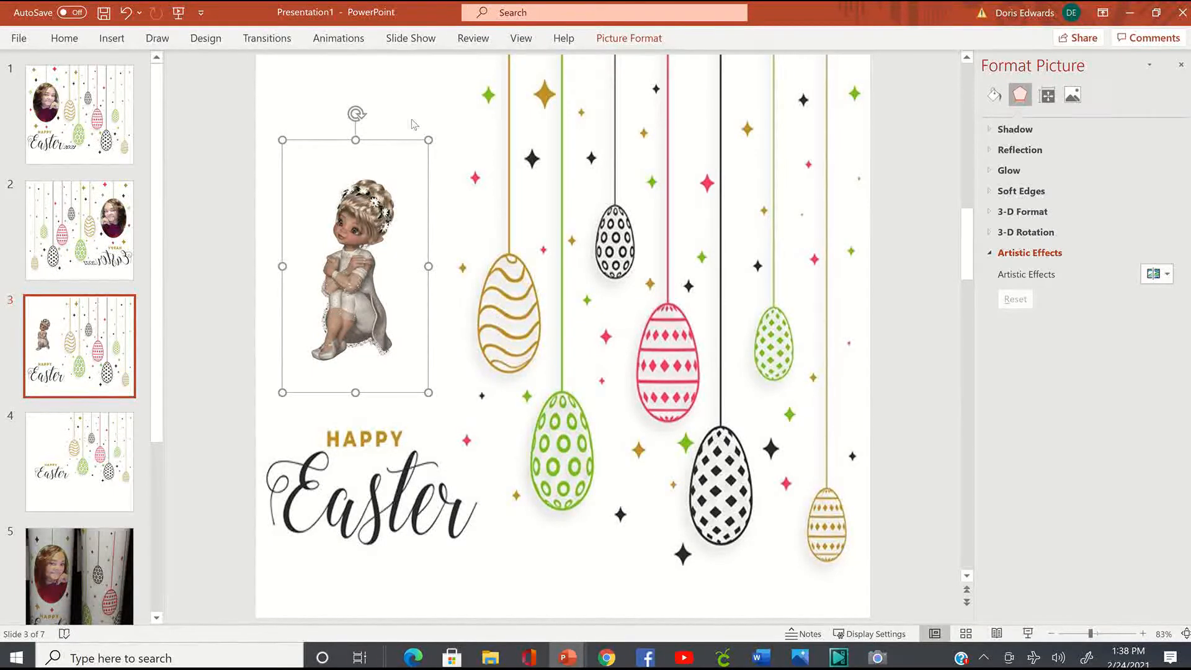
left_click_drag(371, 227, 365, 225)
key("Delete")
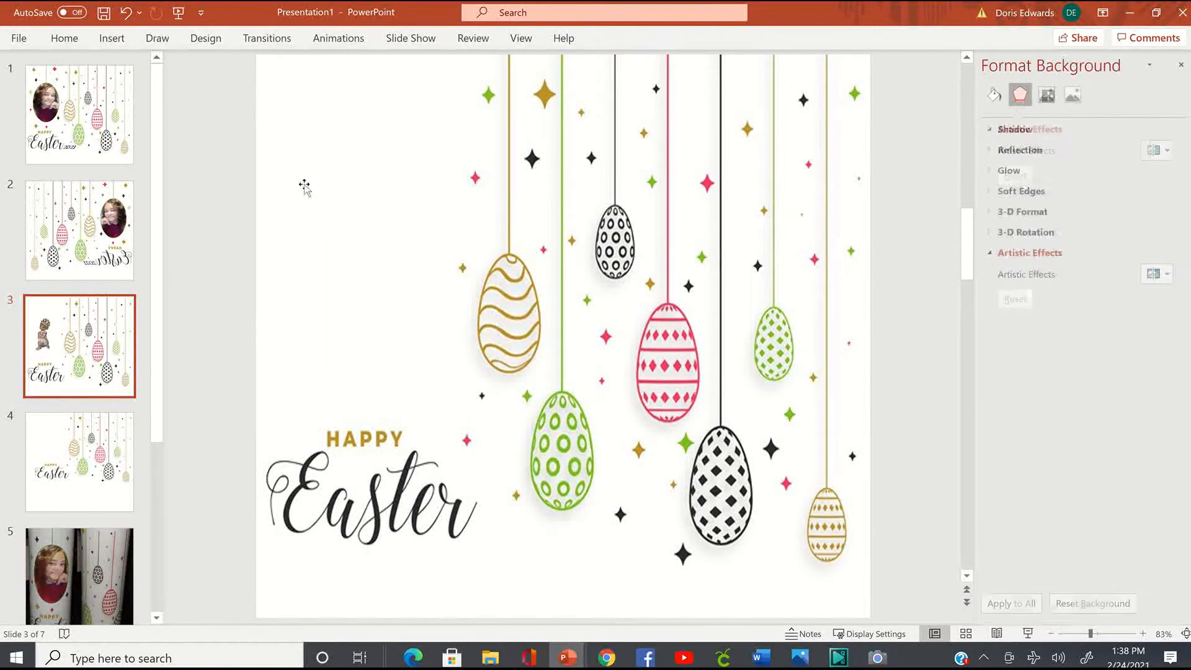
Step: Insert the photo 00.jpg from the Desktop folder onto slide 3
left_click(112, 38)
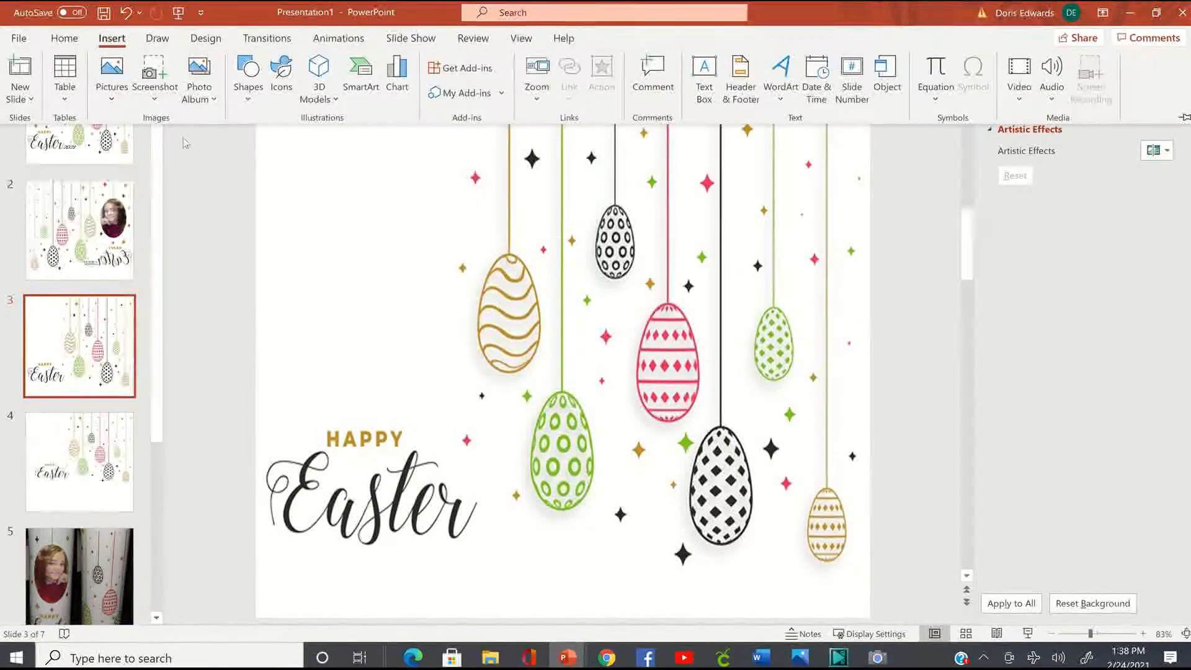
left_click(111, 74)
left_click(163, 147)
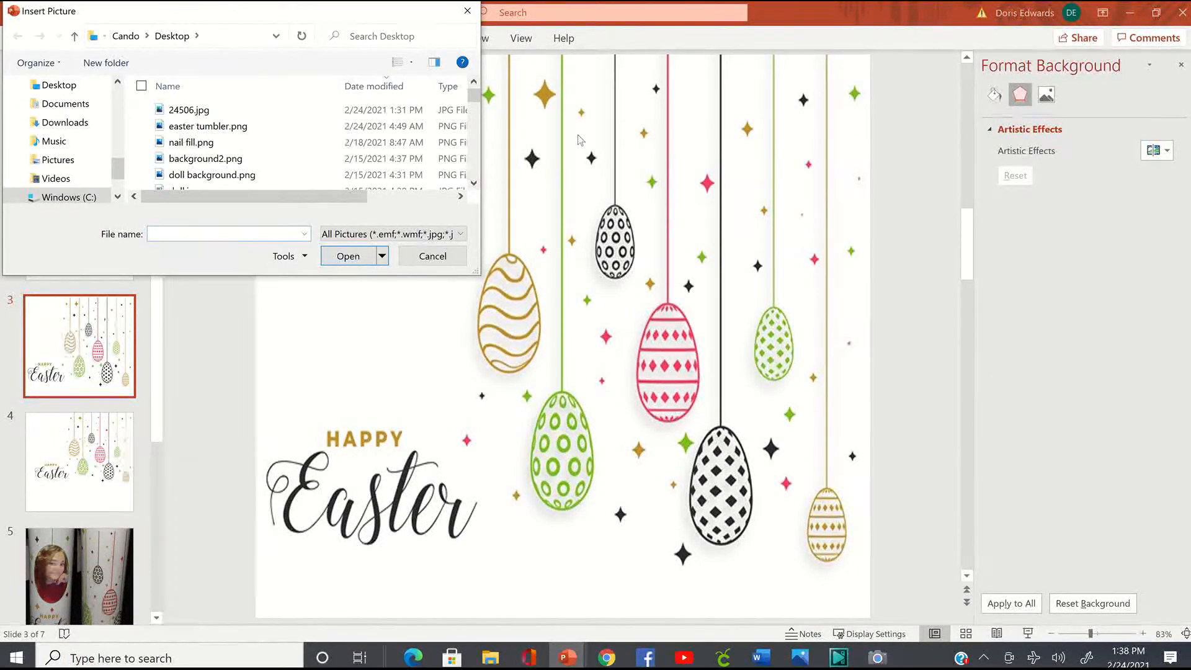
left_click(74, 92)
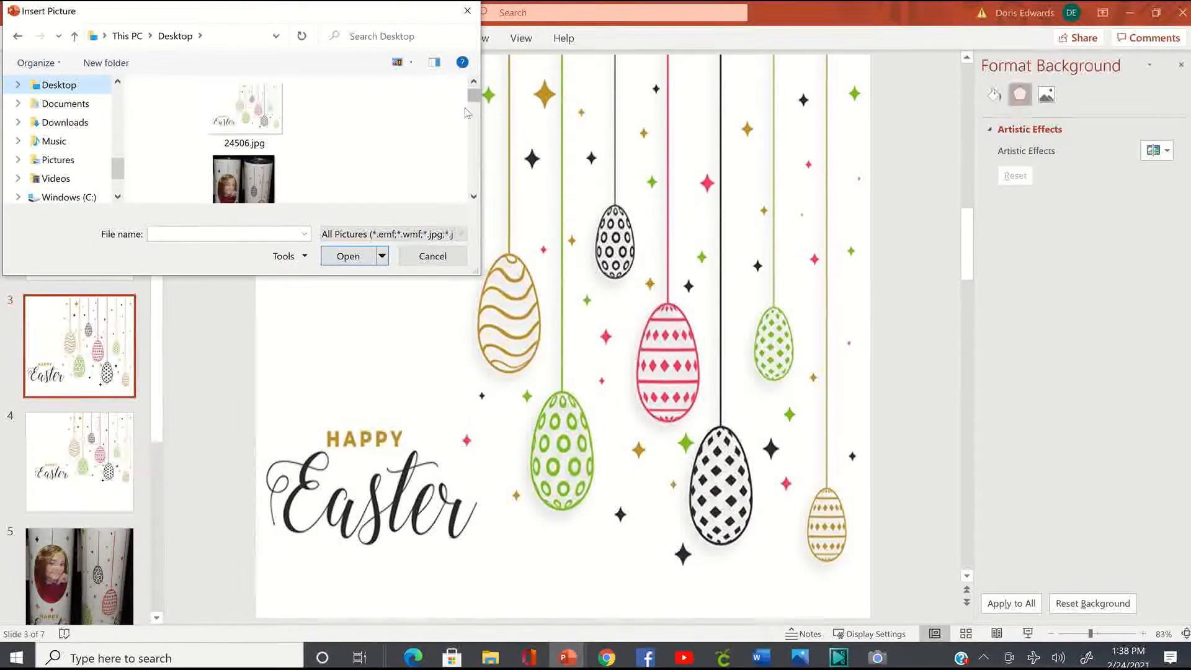
left_click_drag(473, 104, 477, 165)
left_click(244, 133)
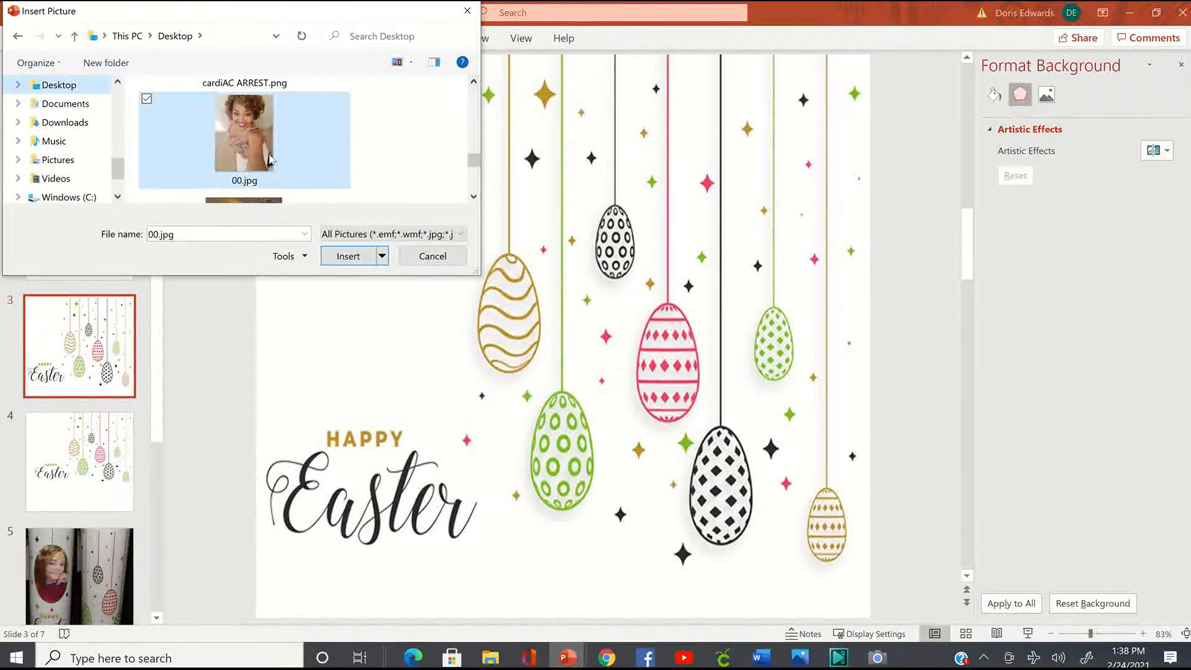
left_click(338, 259)
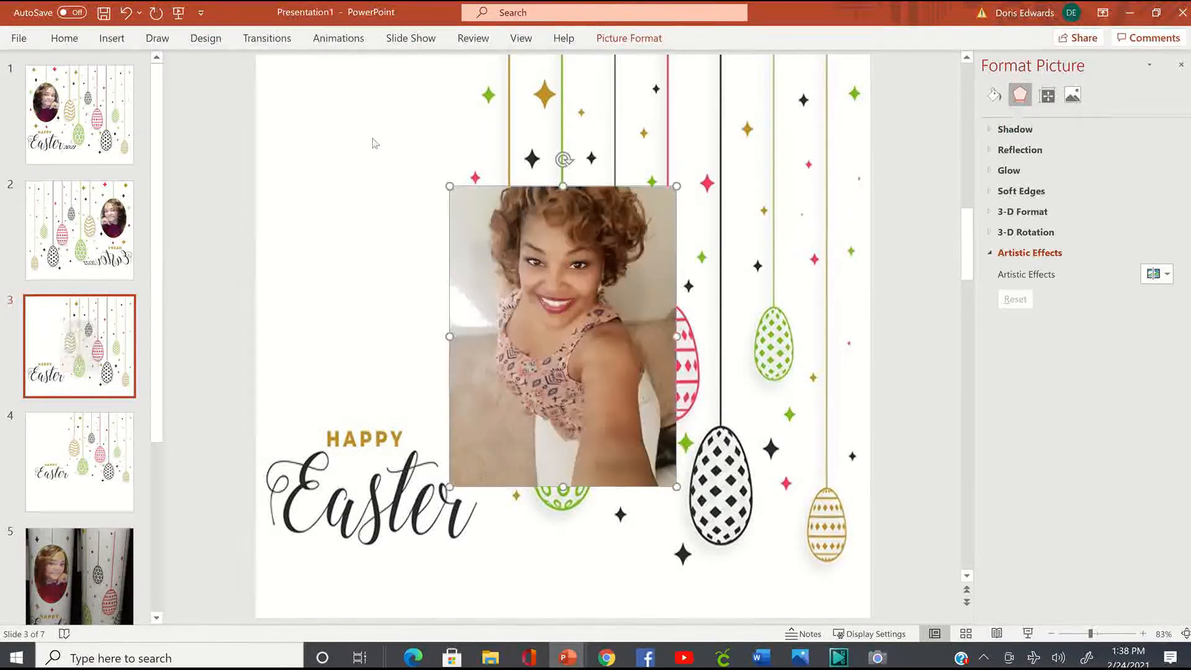
Step: Shrink the photo, place it in the empty area above the HAPPY Easter text, and crop it to an oval shape
left_click_drag(517, 354, 340, 262)
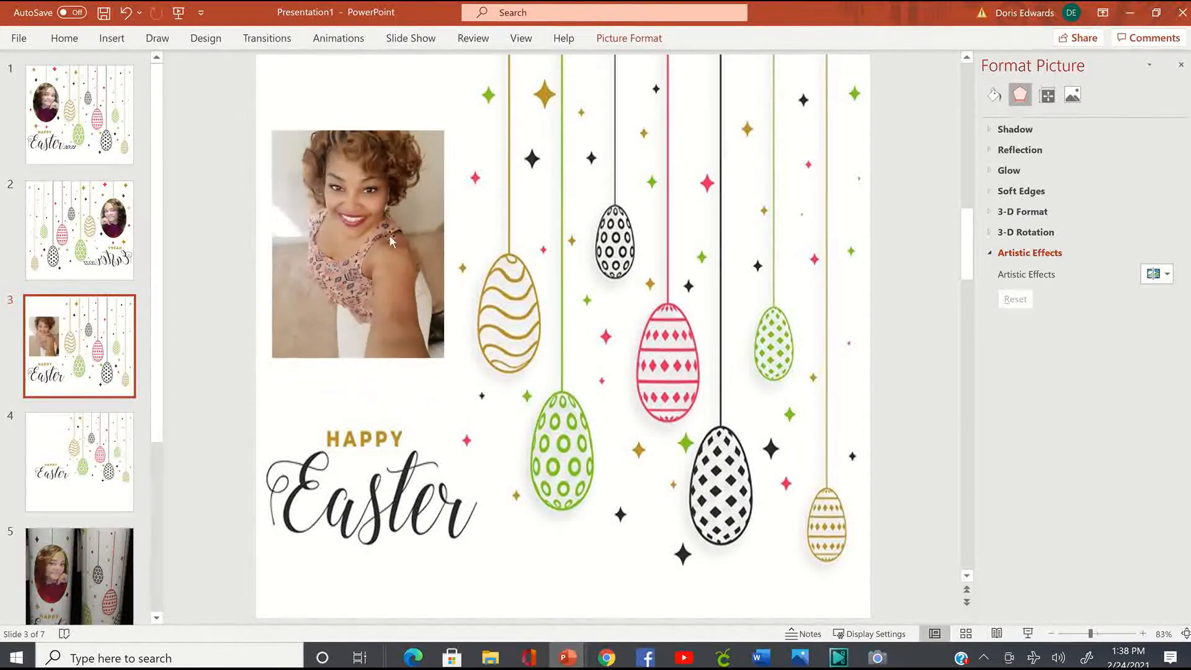
left_click(284, 392)
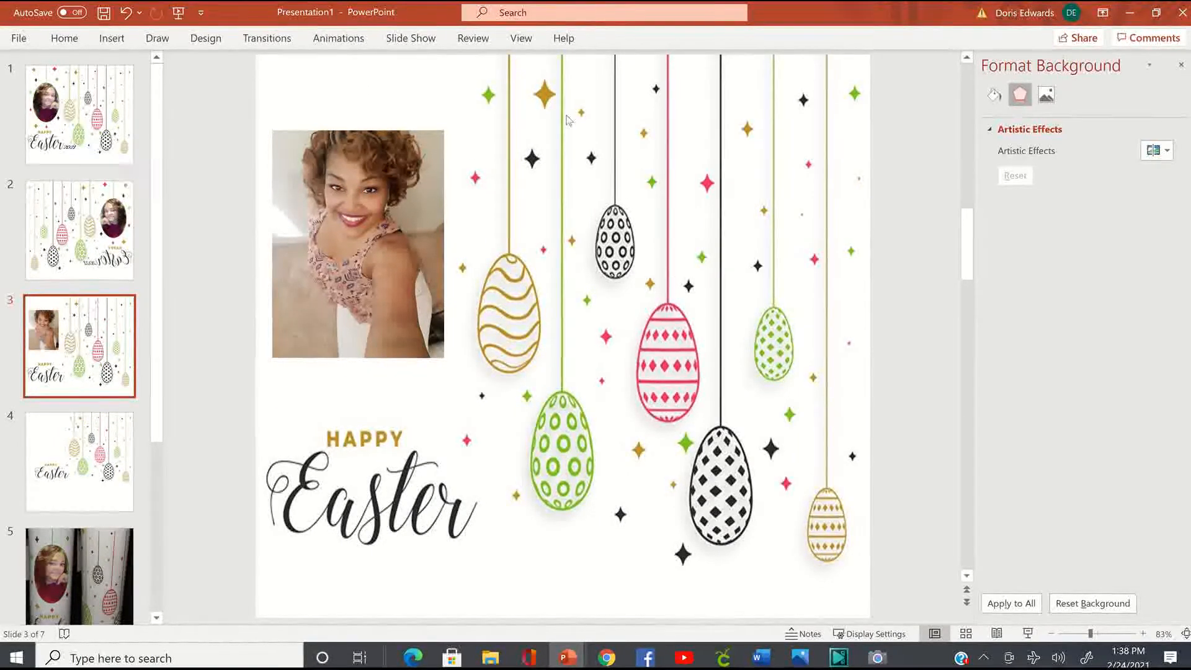
left_click(355, 180)
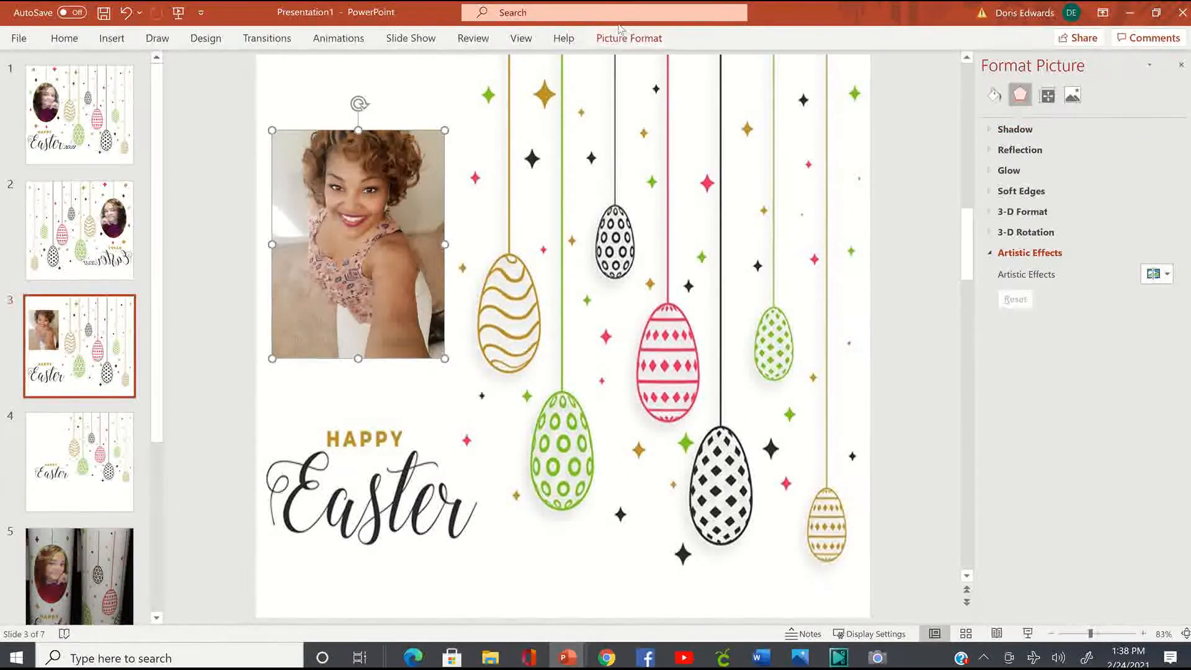
left_click(632, 39)
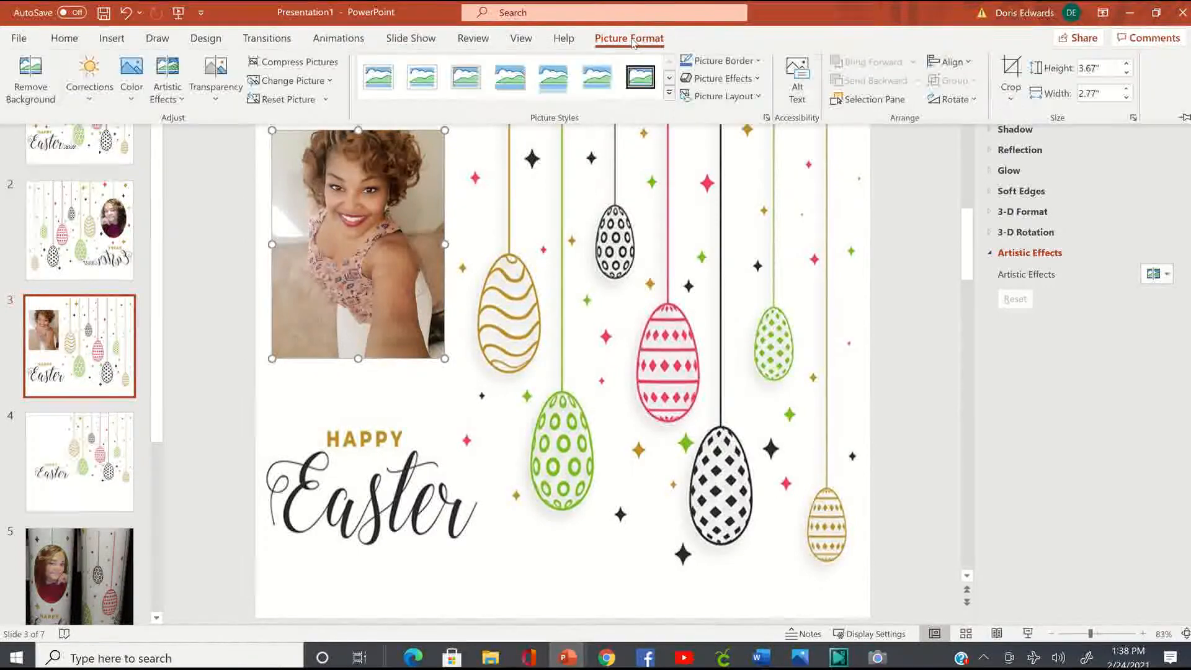
left_click(1010, 99)
mouse_move(1058, 153)
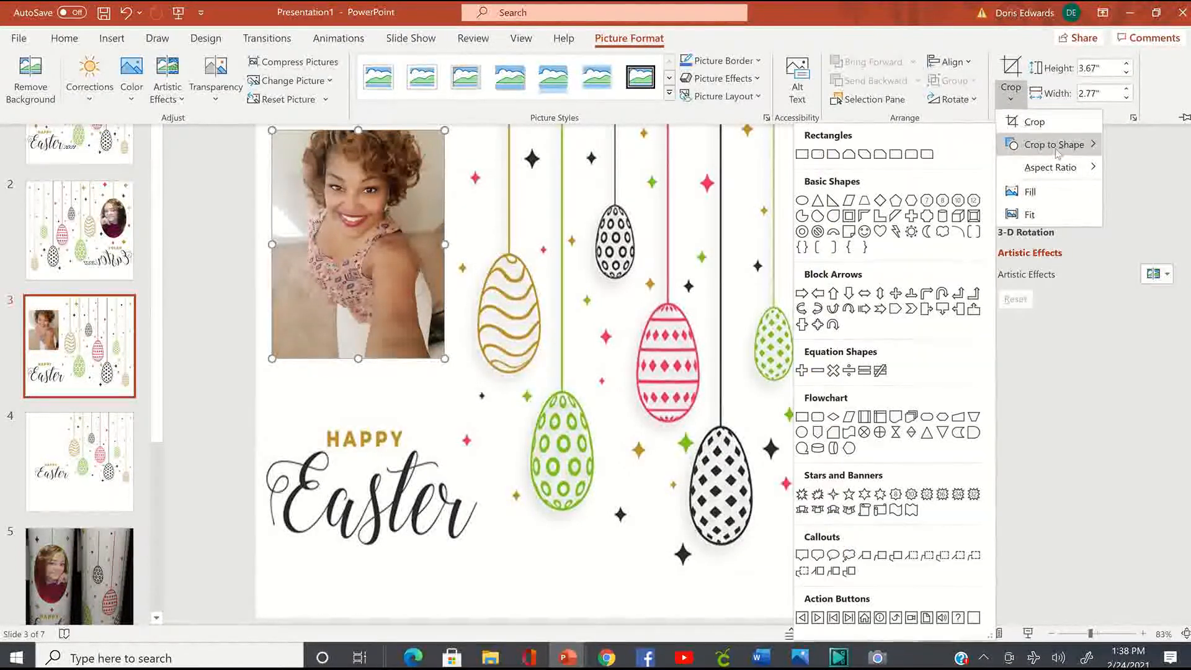
left_click(802, 201)
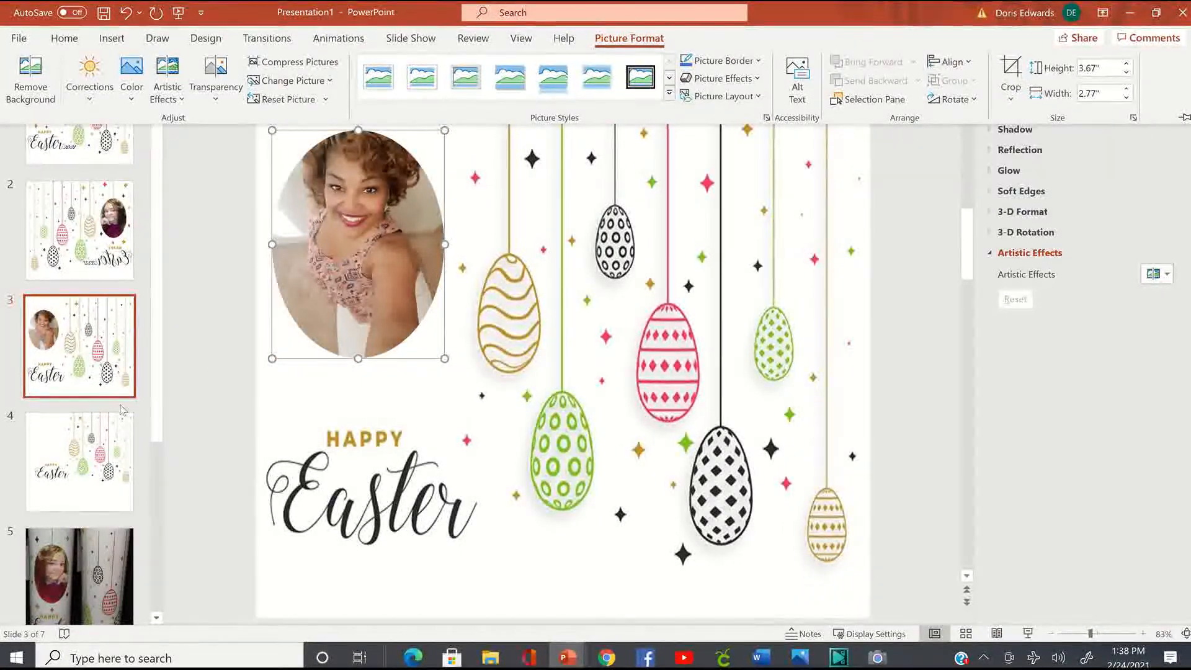
Step: Give the oval photo a solid green outline with a width of 2 pt
left_click(297, 245)
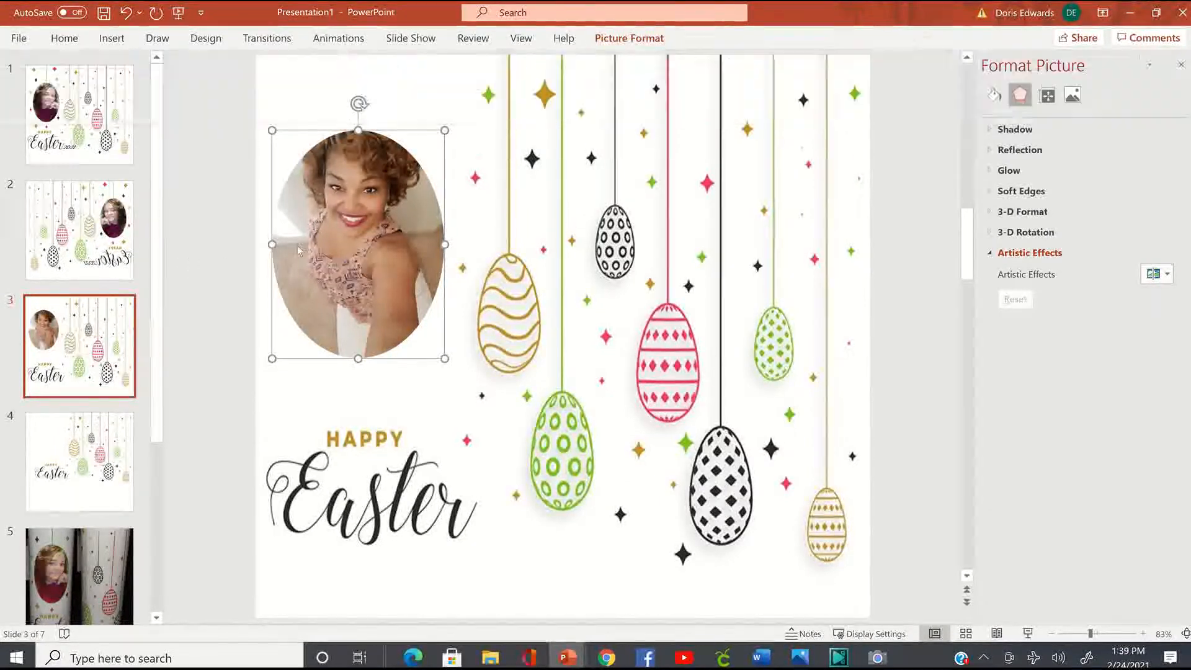
left_click(417, 97)
left_click(393, 214)
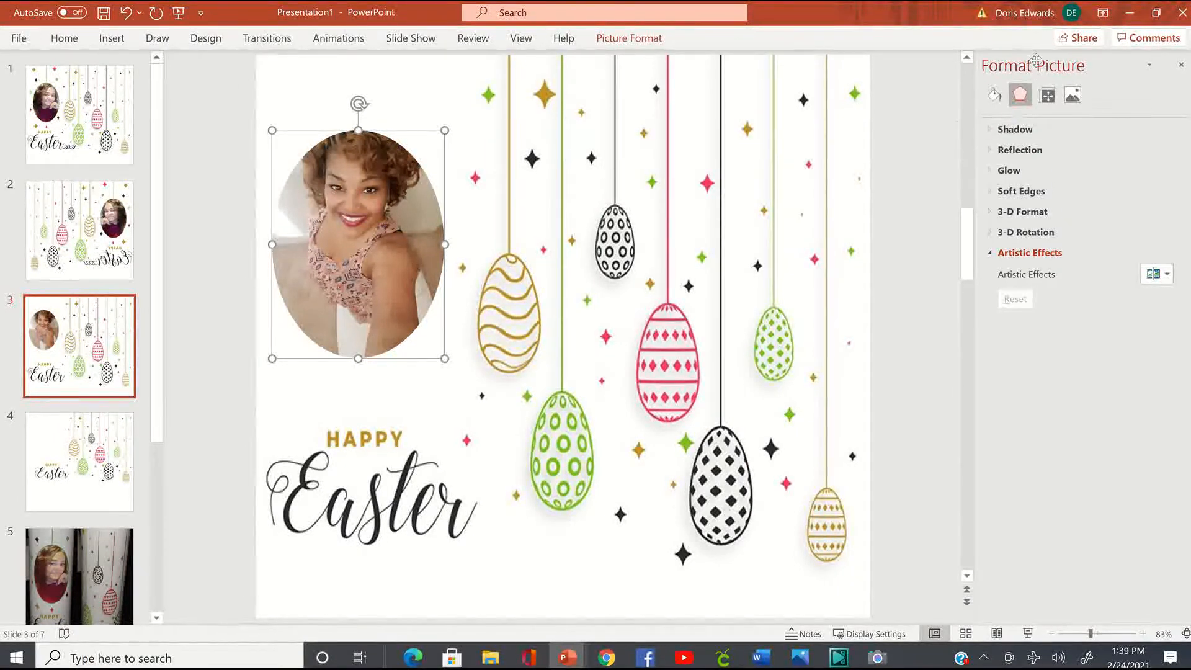
left_click(994, 95)
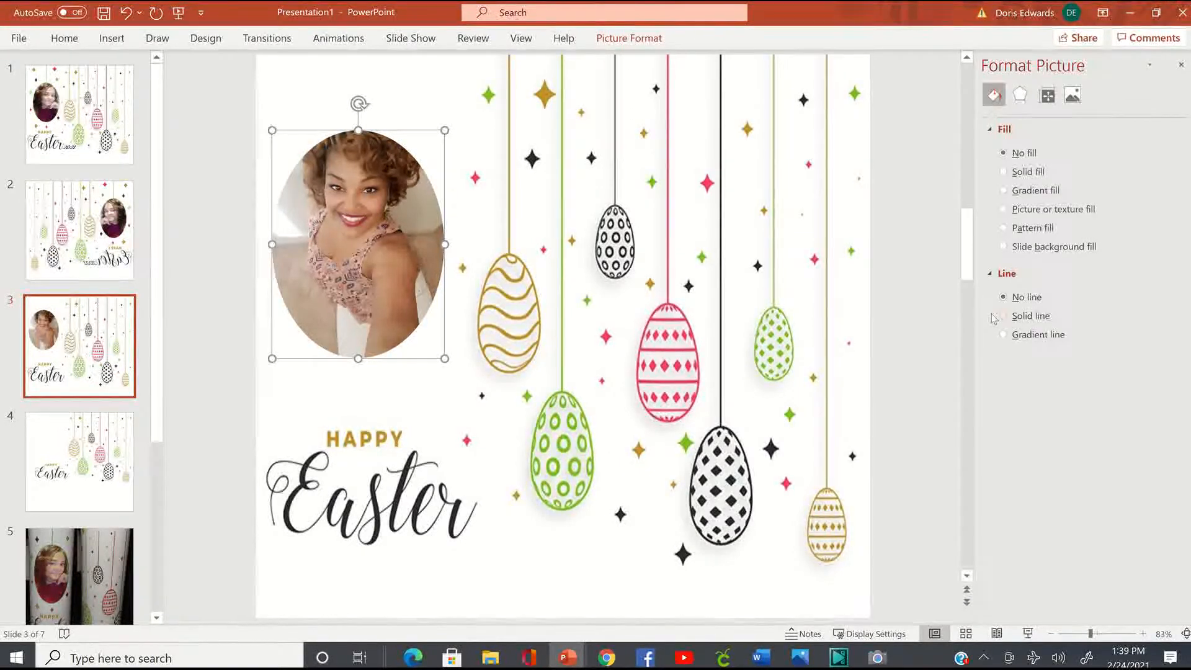
left_click(1038, 318)
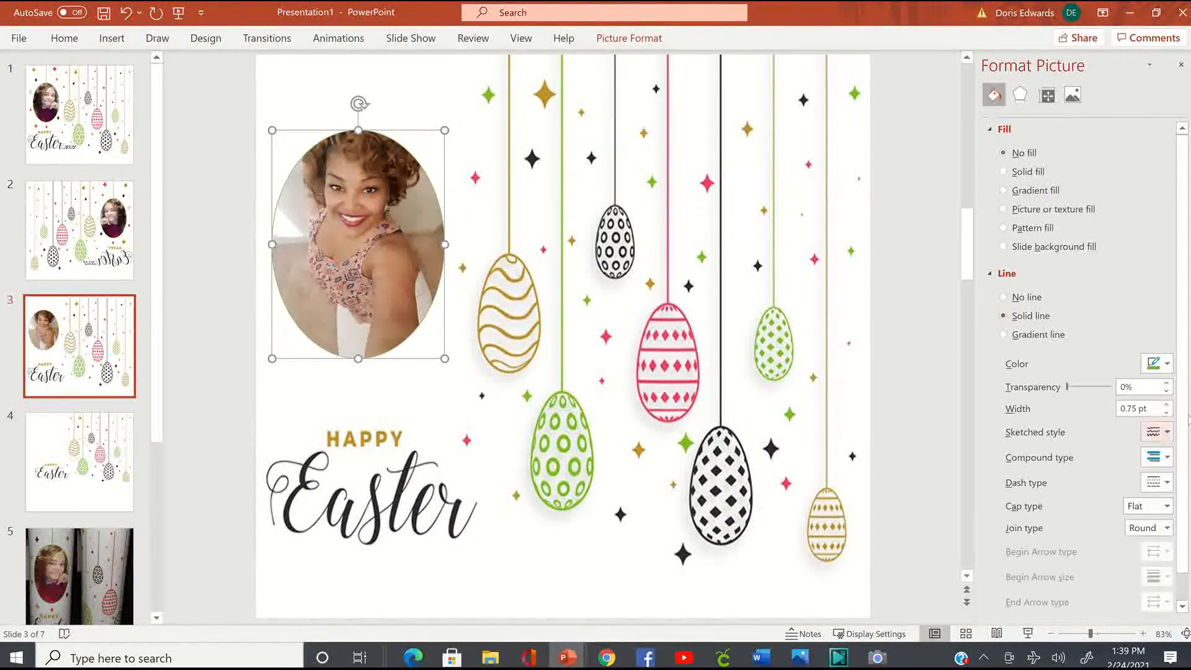
left_click(1165, 363)
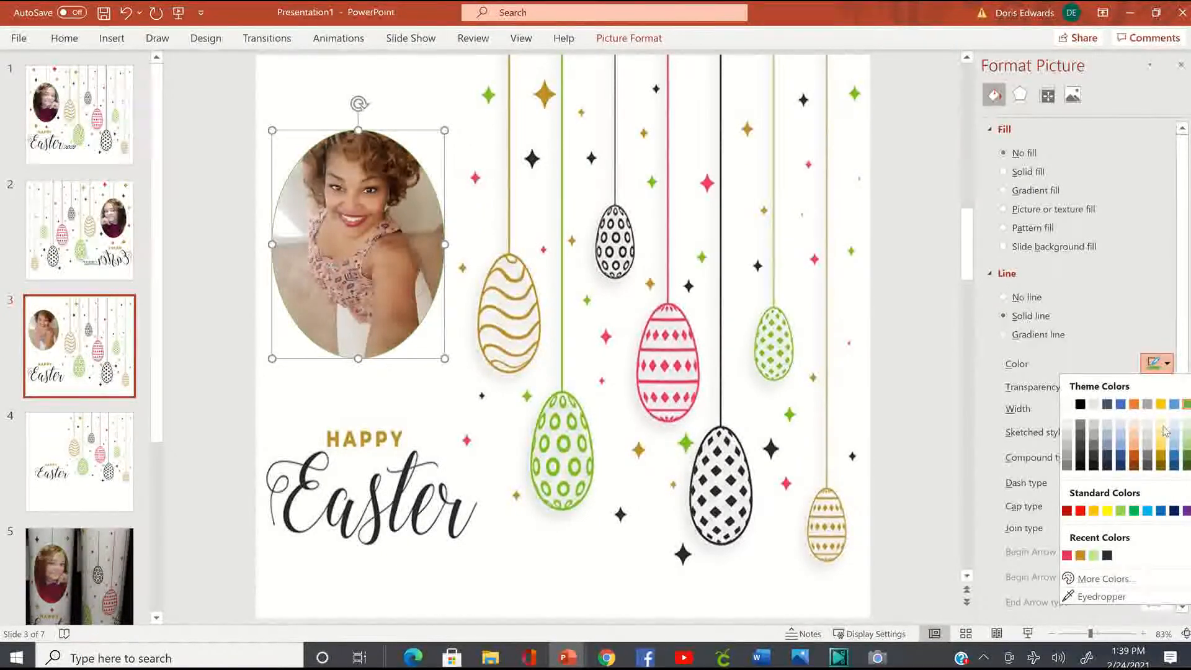
left_click(1185, 405)
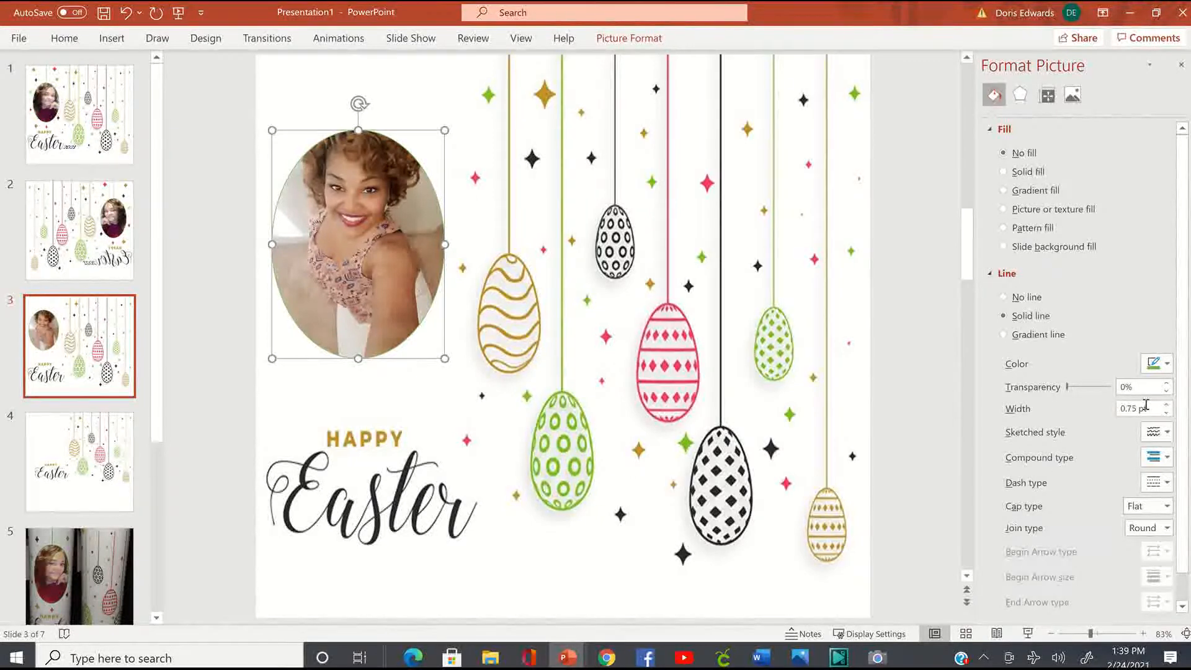
left_click(1167, 404)
left_click(1167, 404)
left_click(1166, 404)
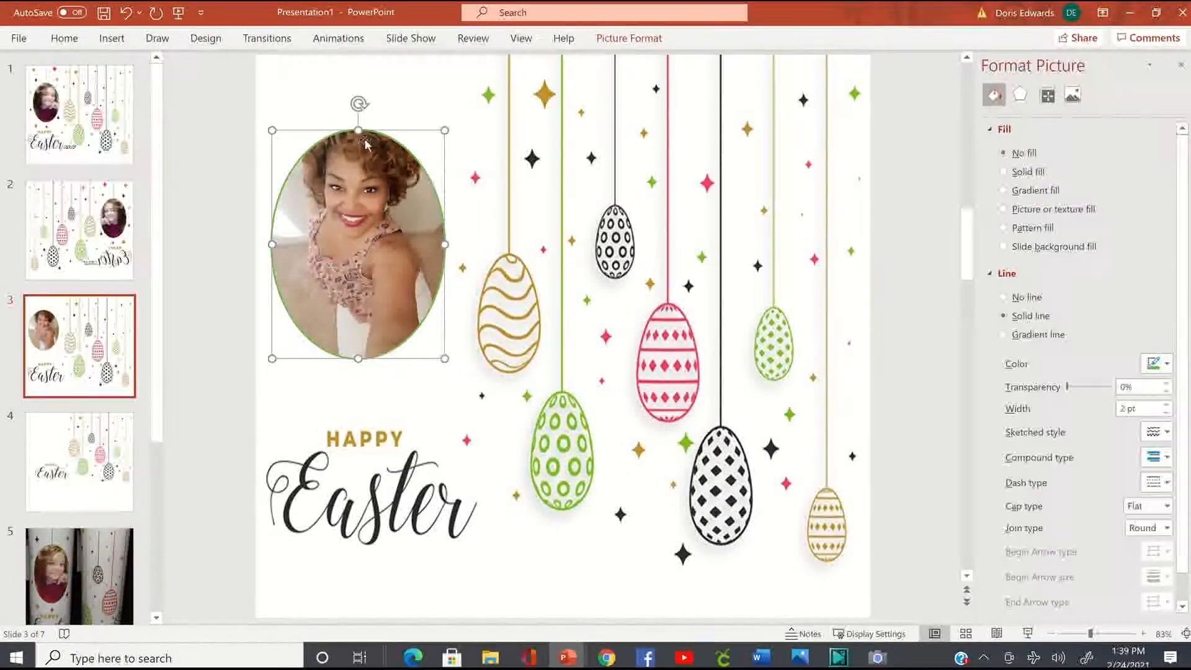
left_click(407, 104)
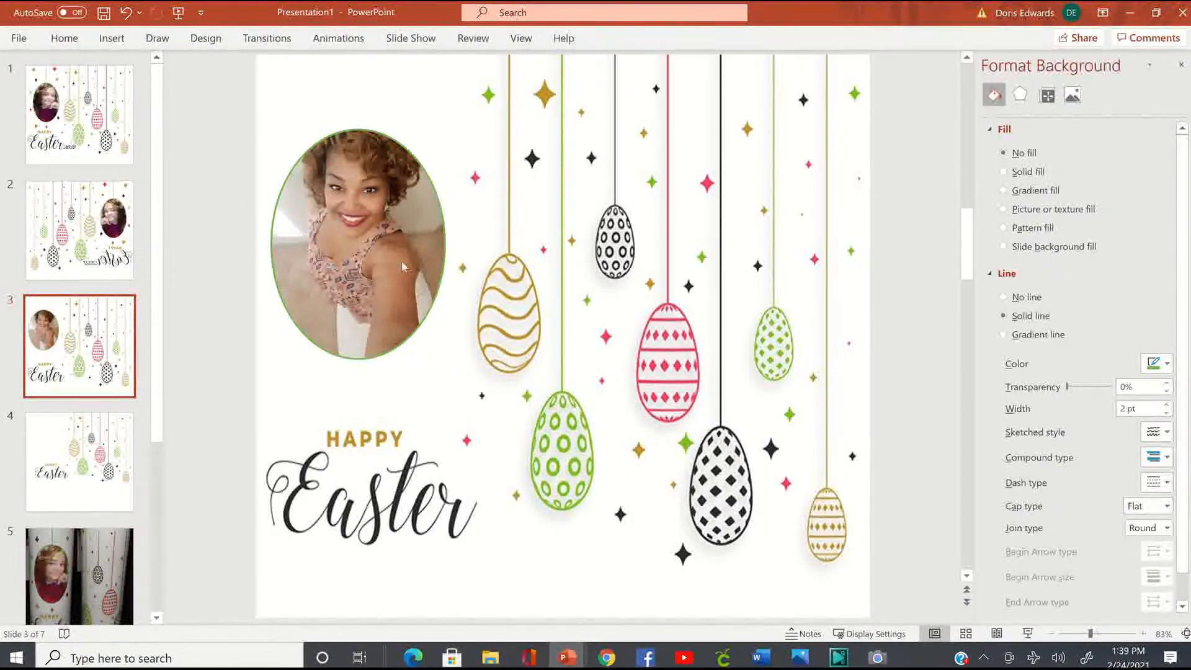
Step: Make the oval photo smaller and recenter it in the space above the HAPPY Easter text
left_click(417, 279)
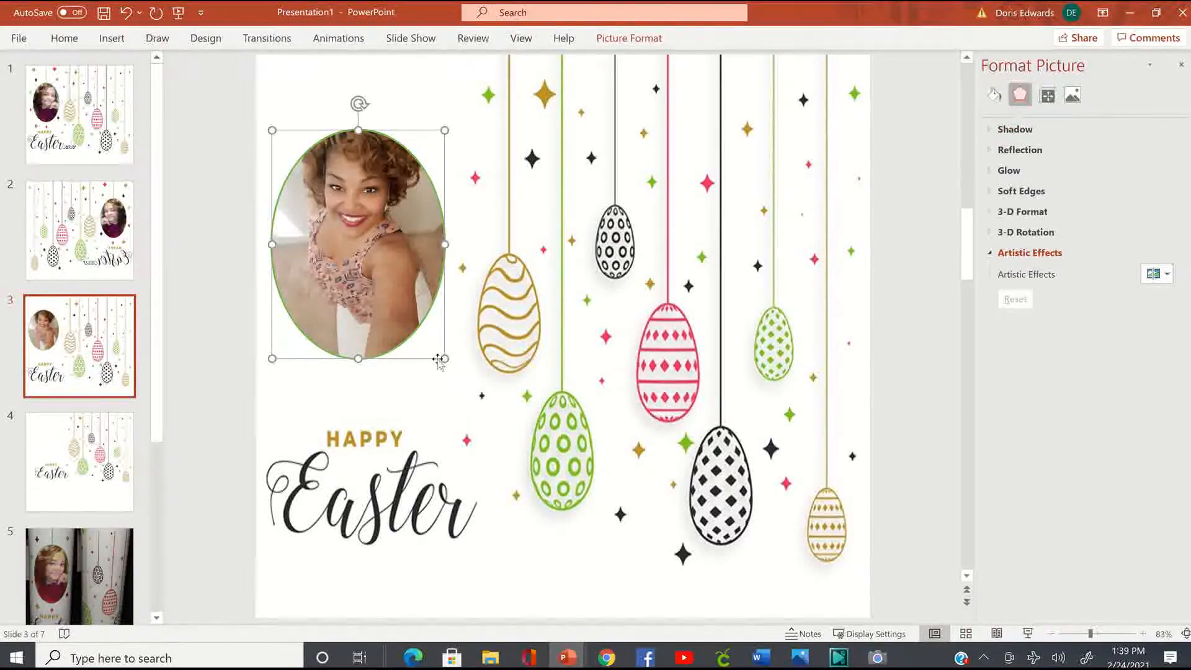
left_click_drag(438, 360, 406, 302)
left_click_drag(351, 236, 376, 251)
left_click(212, 268)
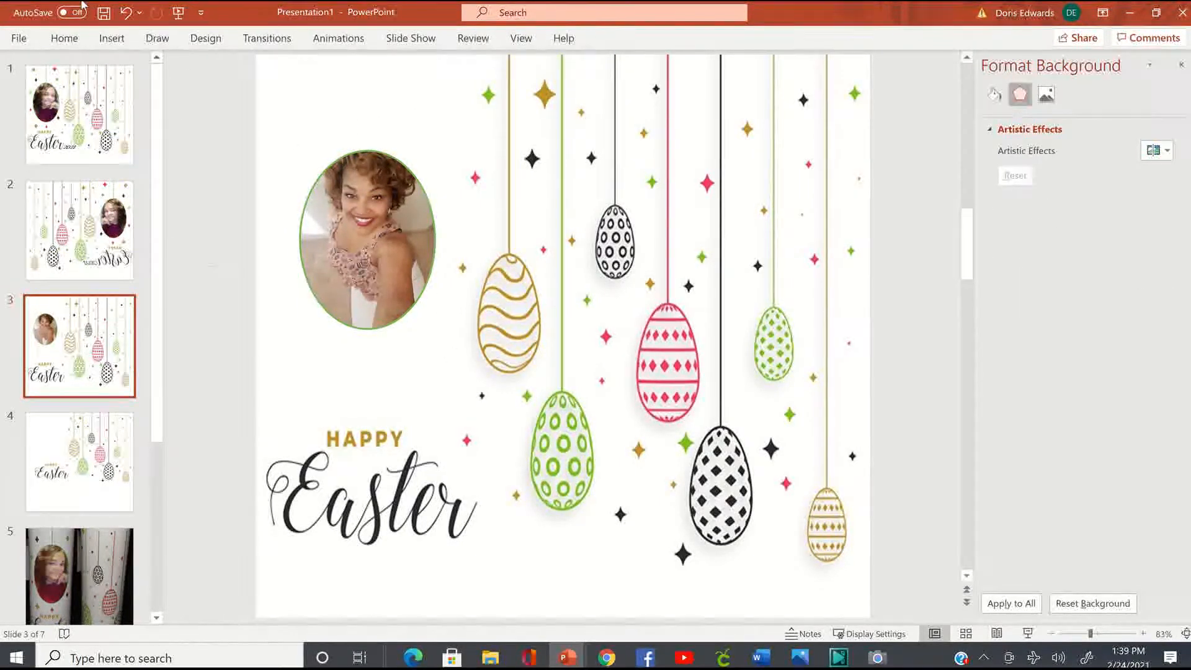
Step: Draw a vertical straight line from the slide's upper edge down to the top of the oval photo
left_click(112, 43)
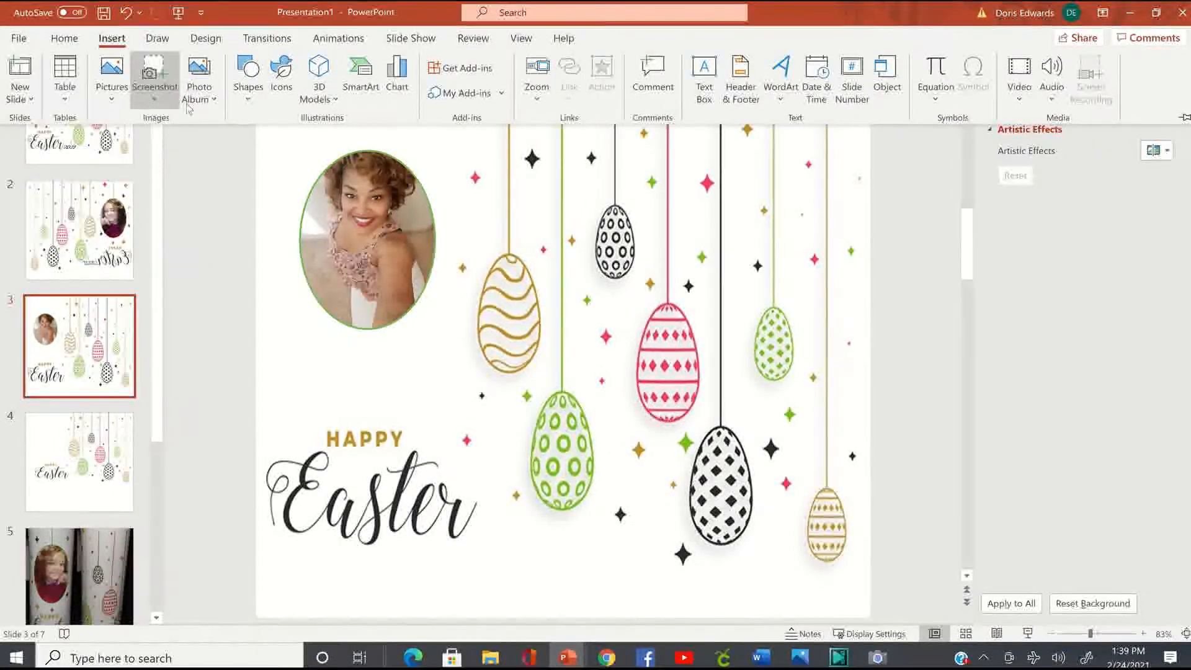
left_click(249, 93)
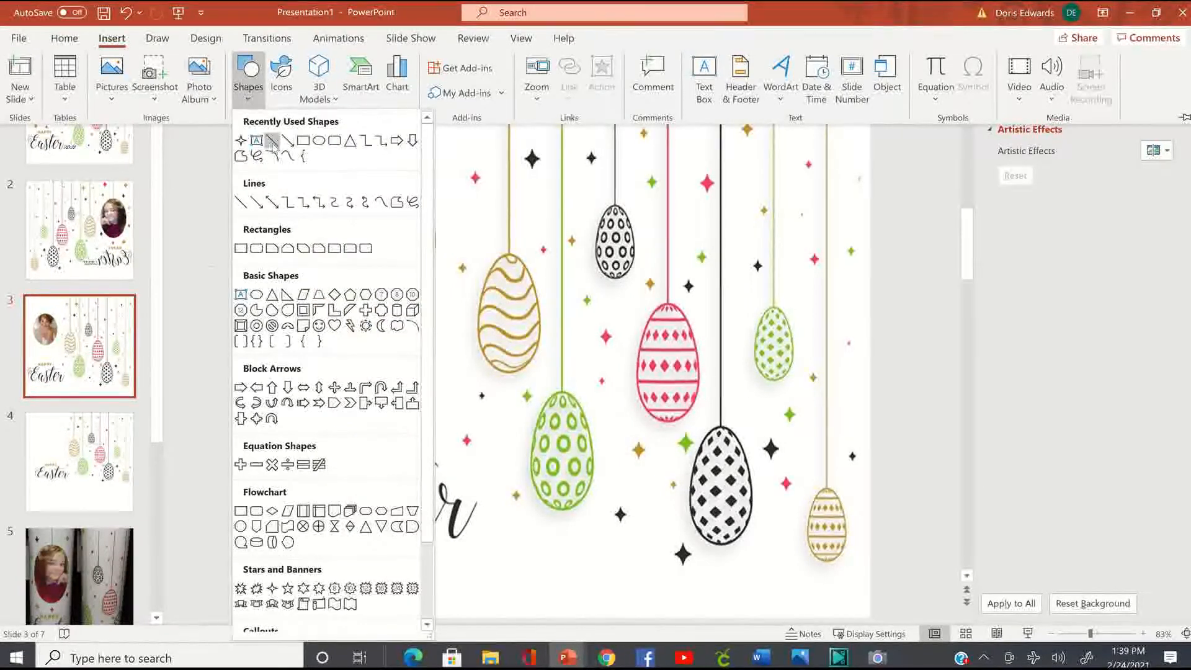
left_click(274, 142)
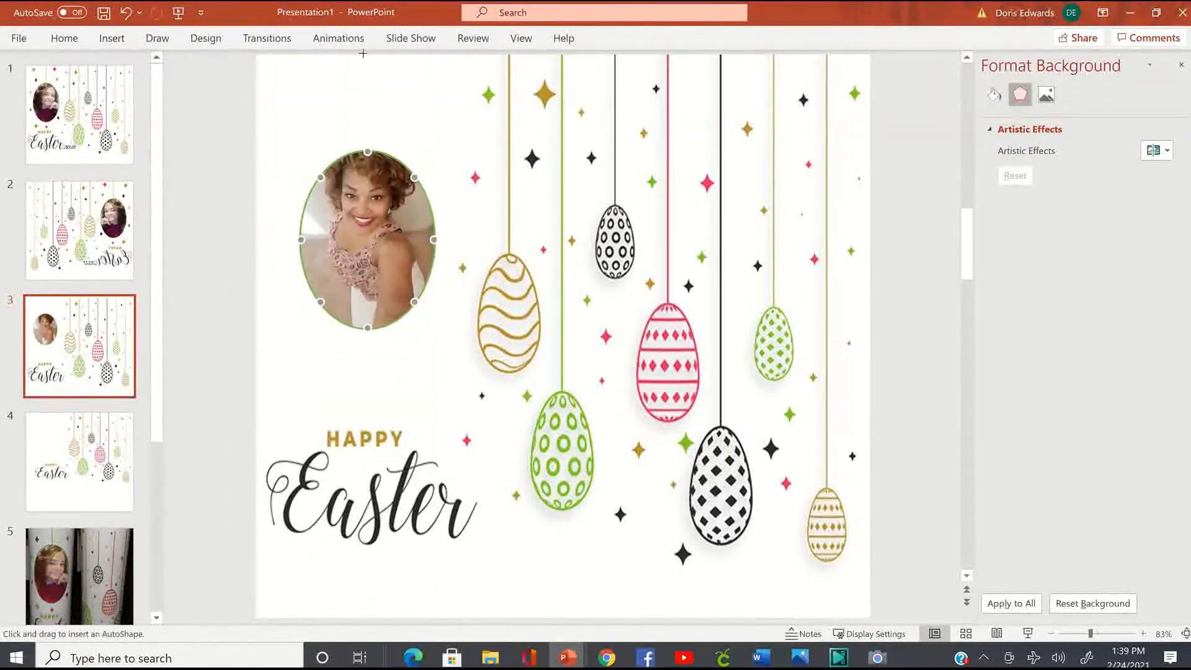
left_click_drag(364, 55, 365, 57)
left_click_drag(366, 143, 365, 160)
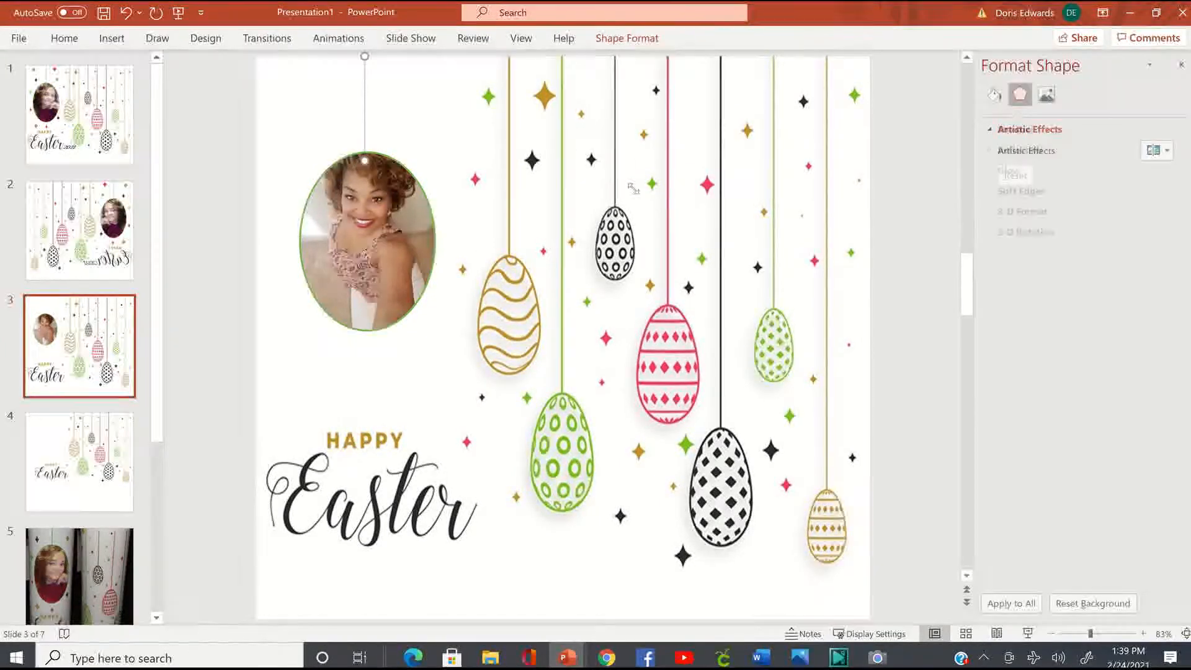
Step: Color the line above the oval photo theme green and make it thicker to match the egg strings
left_click(994, 95)
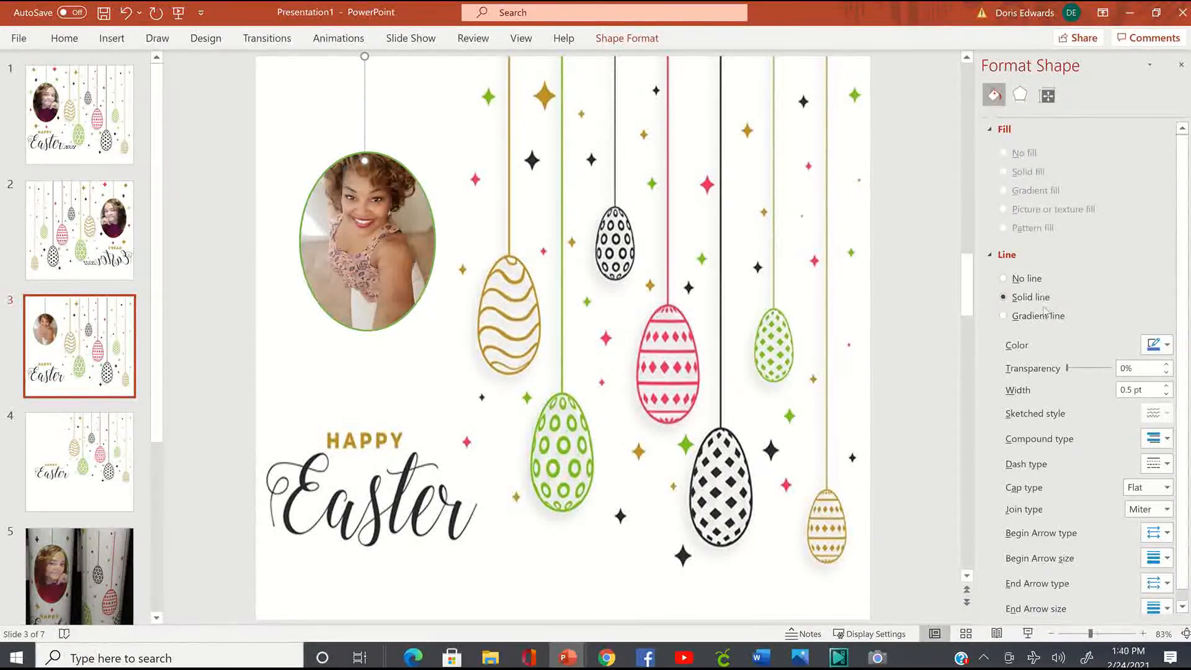
left_click(1167, 345)
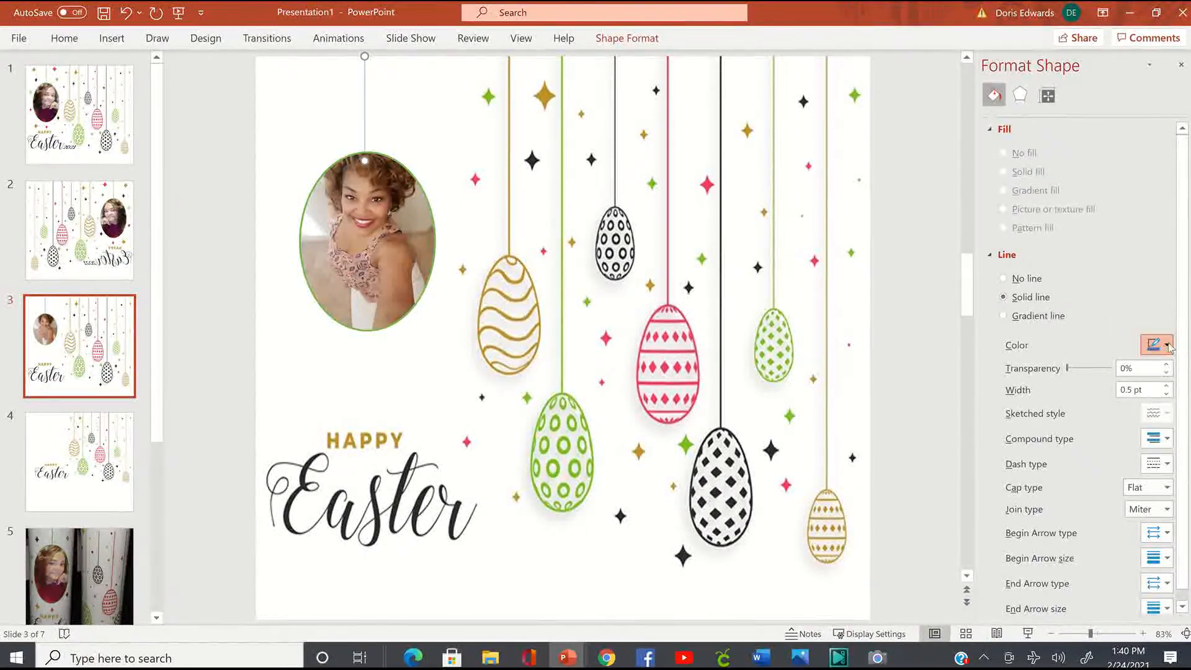
left_click(1187, 386)
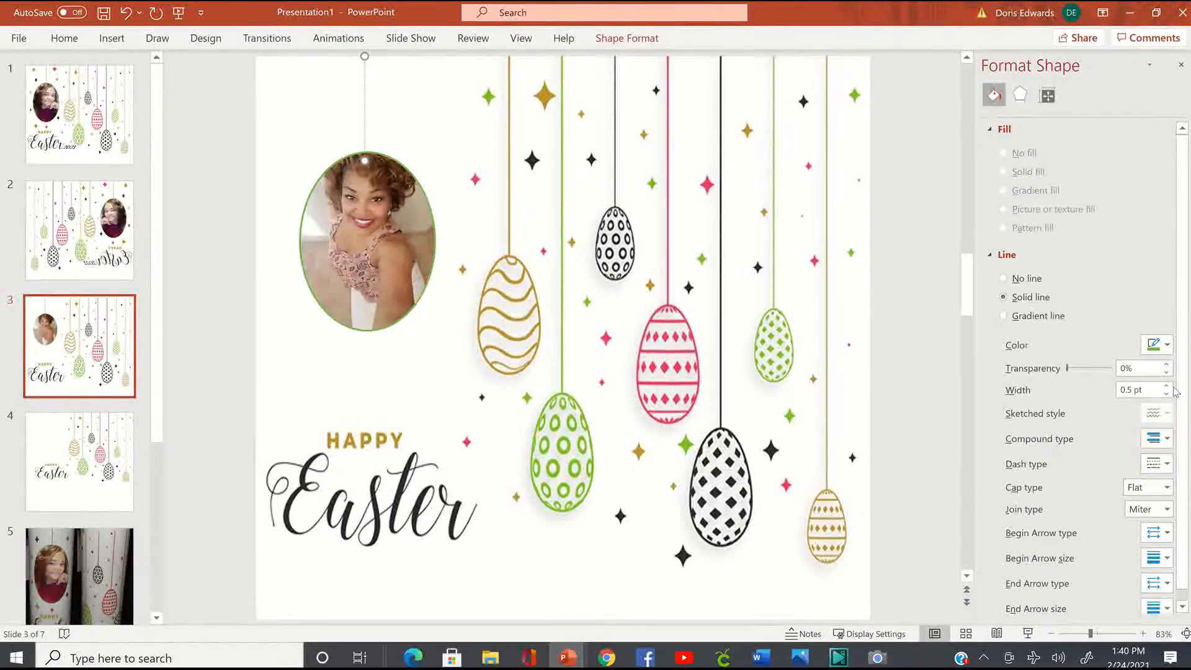
double_click(1167, 385)
left_click(1167, 385)
double_click(1167, 385)
left_click(1166, 386)
left_click(377, 248)
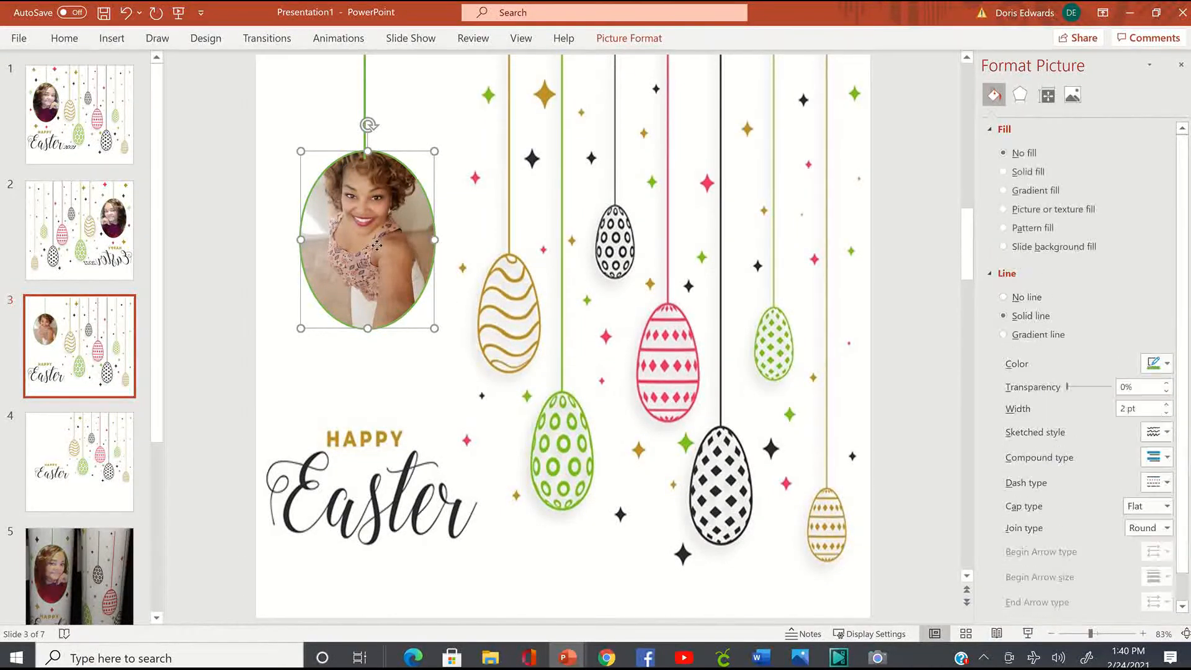
right_click(377, 248)
key("Escape")
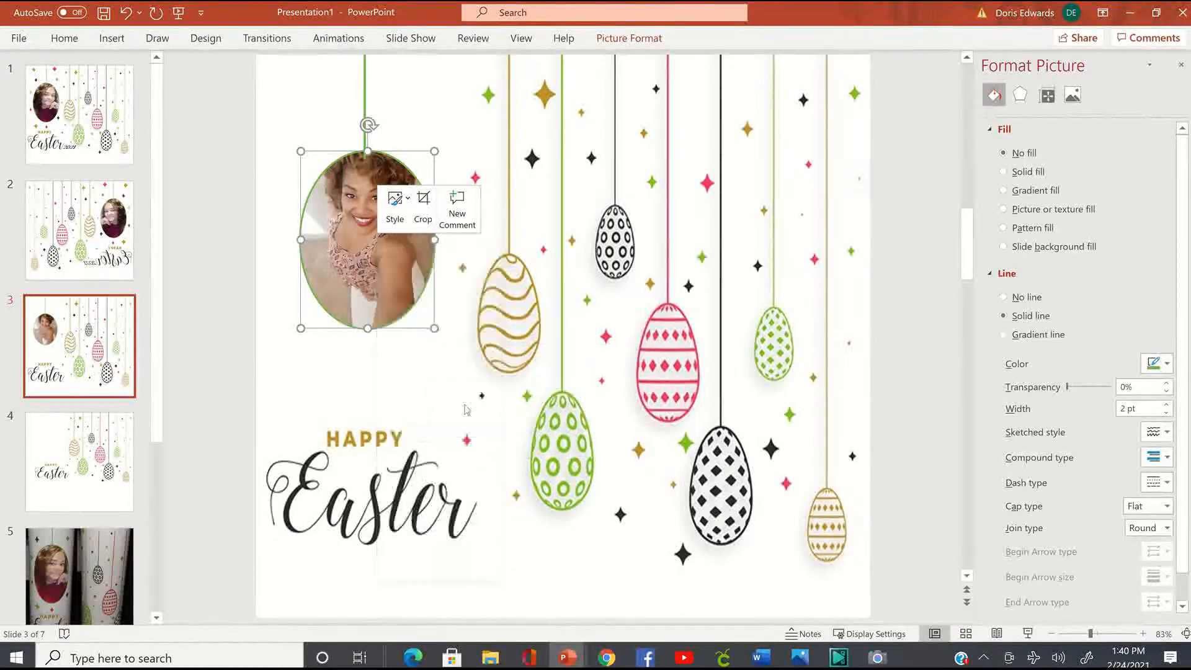
left_click(273, 243)
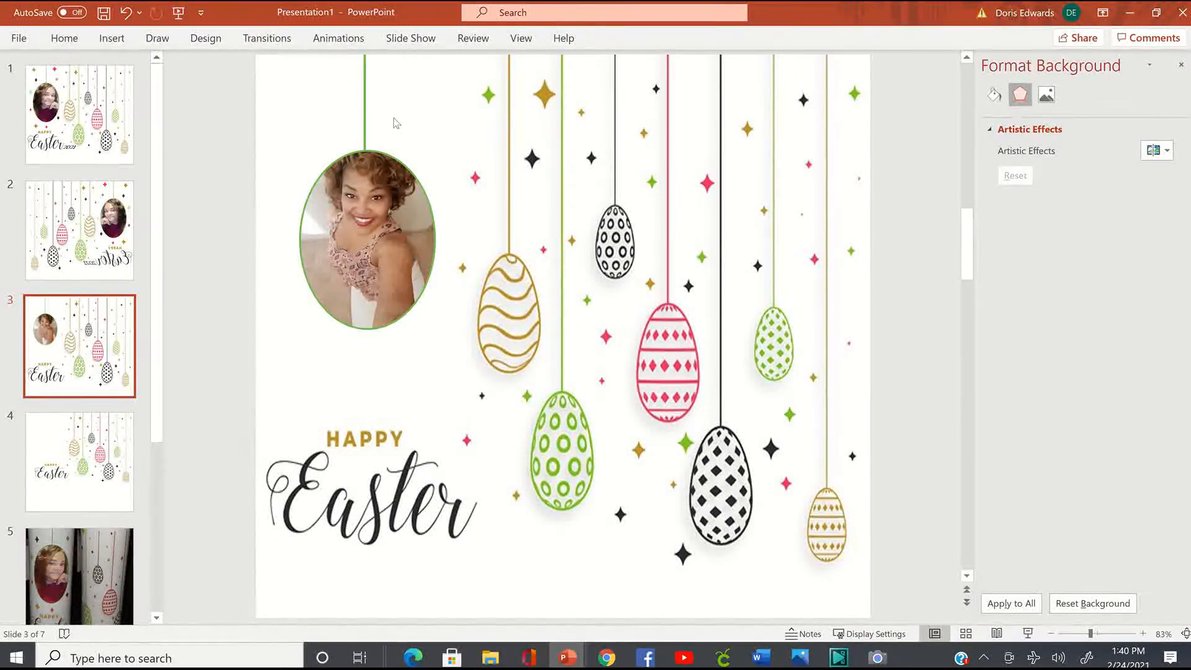
Step: Draw a small four-point star above the photo, to the left of its hanging line, and widen the star's points
left_click(103, 40)
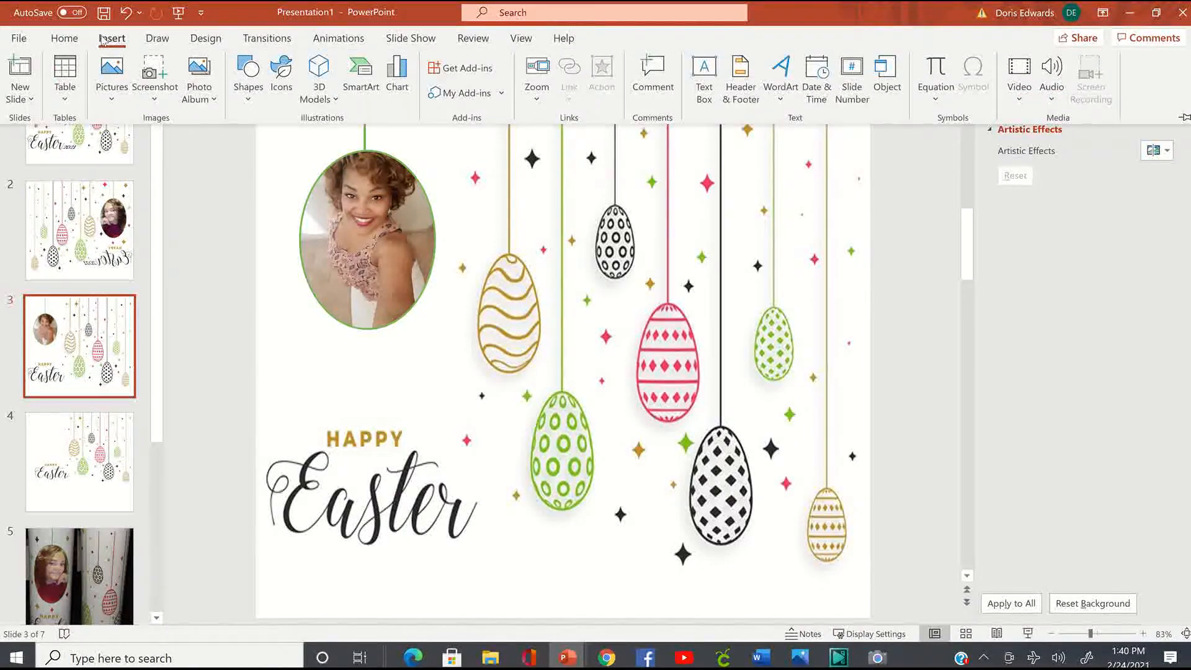
left_click(249, 93)
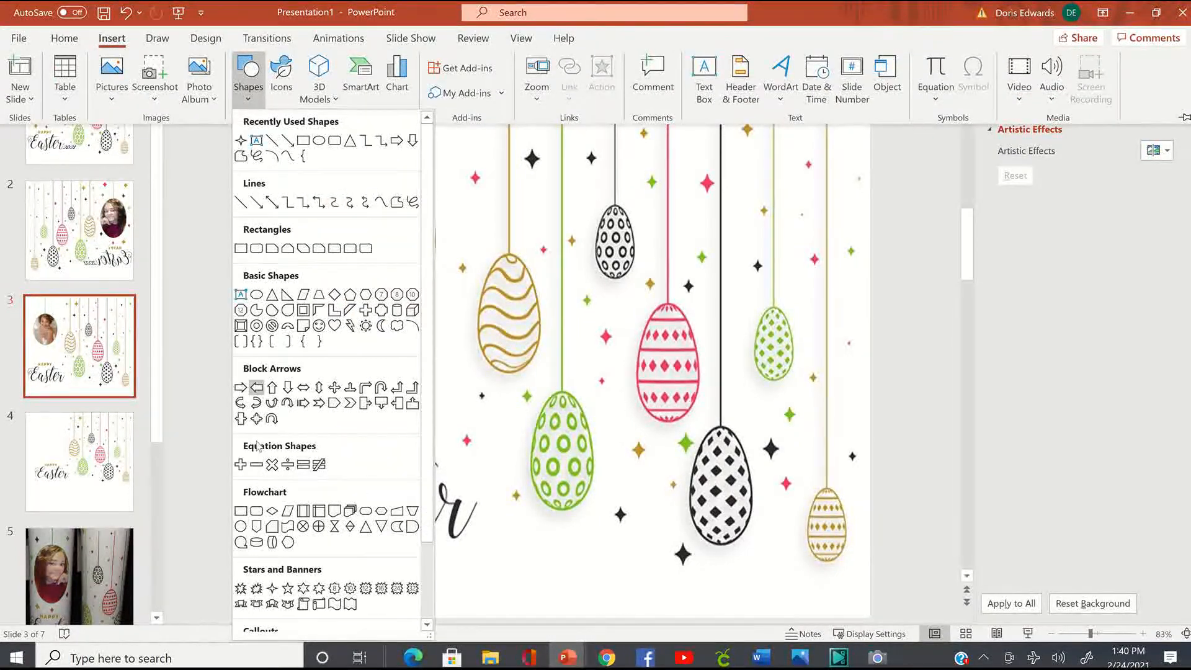
left_click(272, 587)
left_click_drag(293, 81, 309, 117)
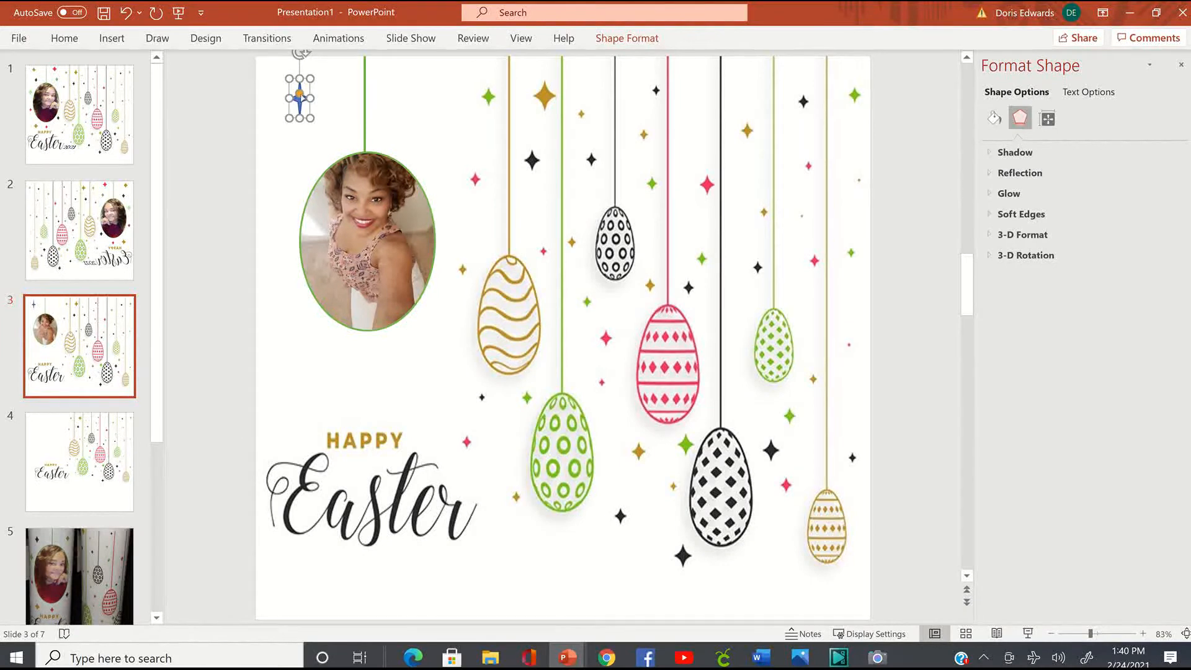
left_click_drag(299, 94, 299, 97)
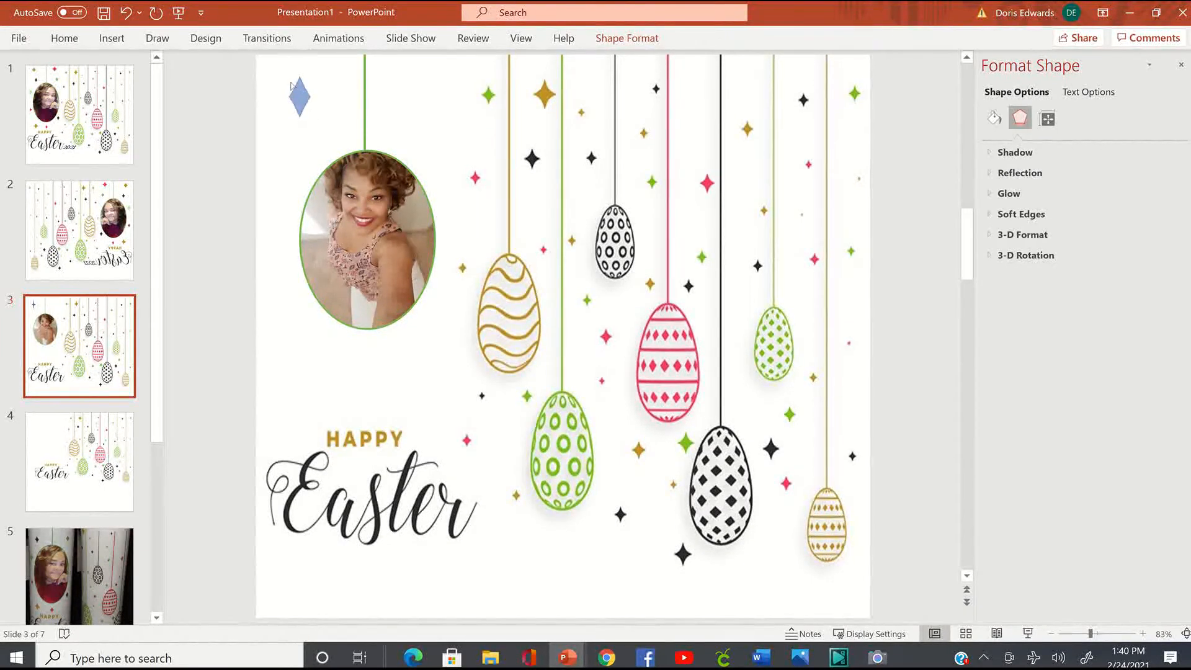
left_click_drag(299, 94, 298, 93)
left_click_drag(294, 90, 295, 88)
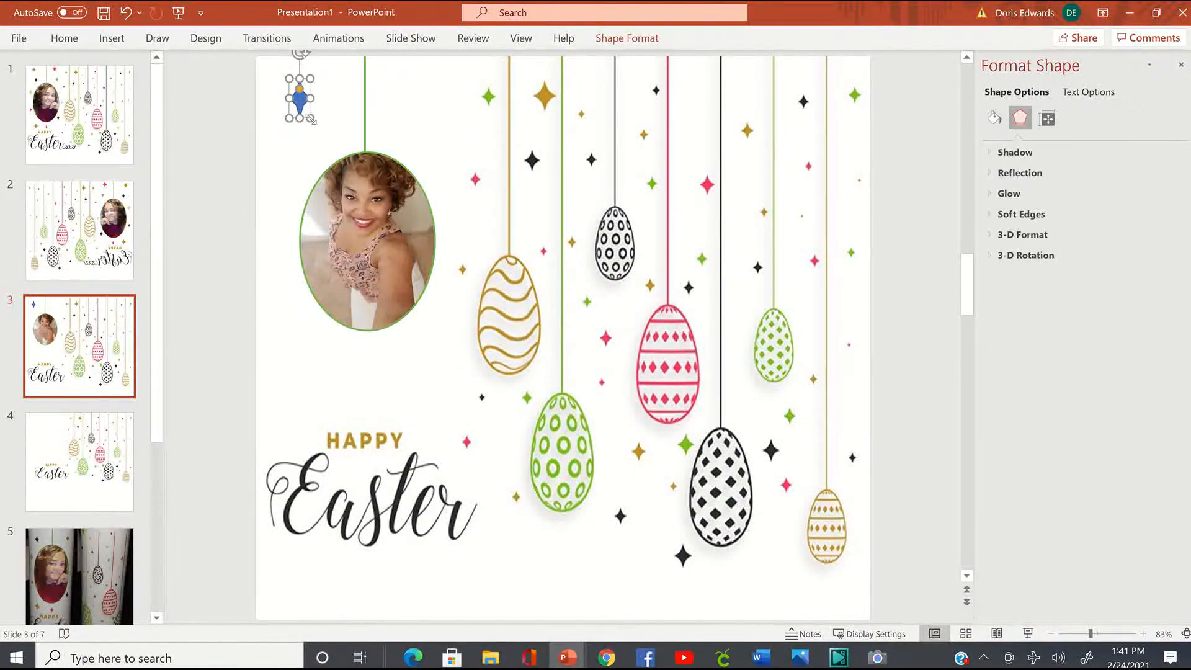
Step: Fill the new star with the pink sampled by Eyedropper from the small pink star near the gold wavy egg
left_click(994, 118)
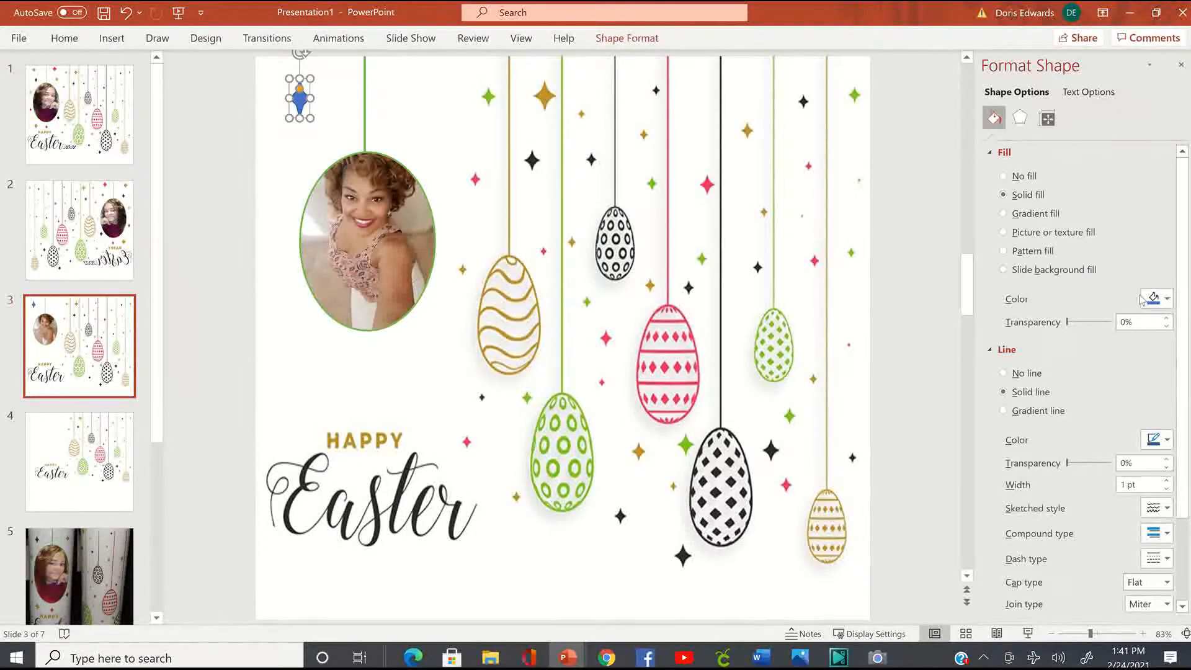
left_click(1165, 300)
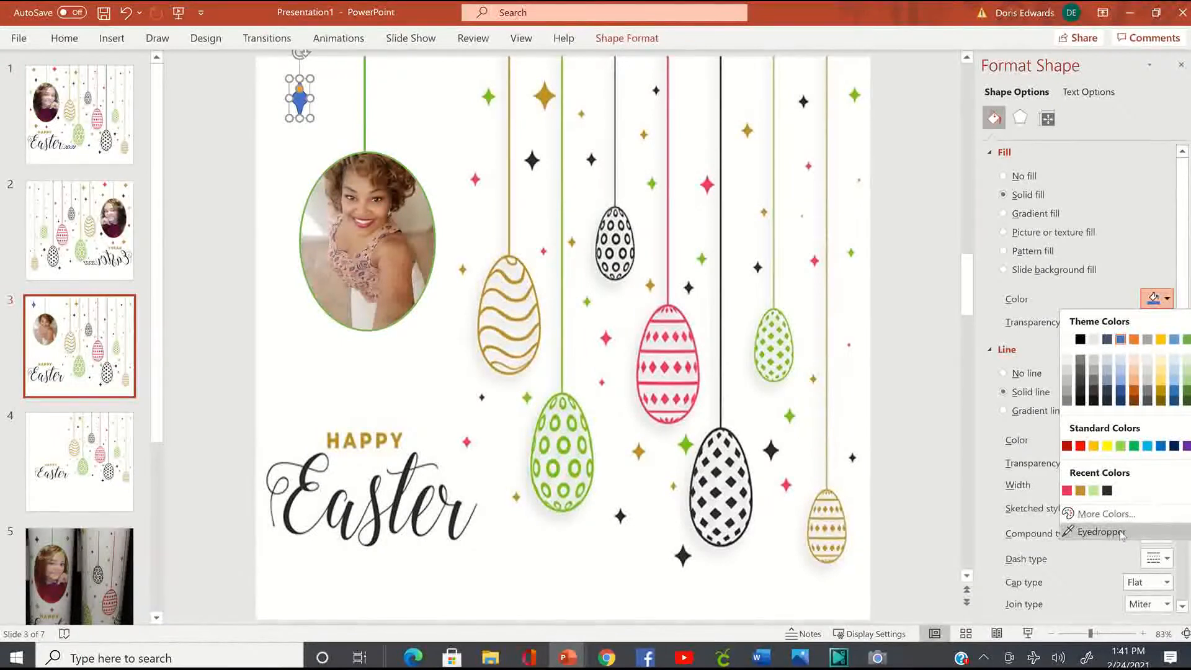
left_click(1102, 532)
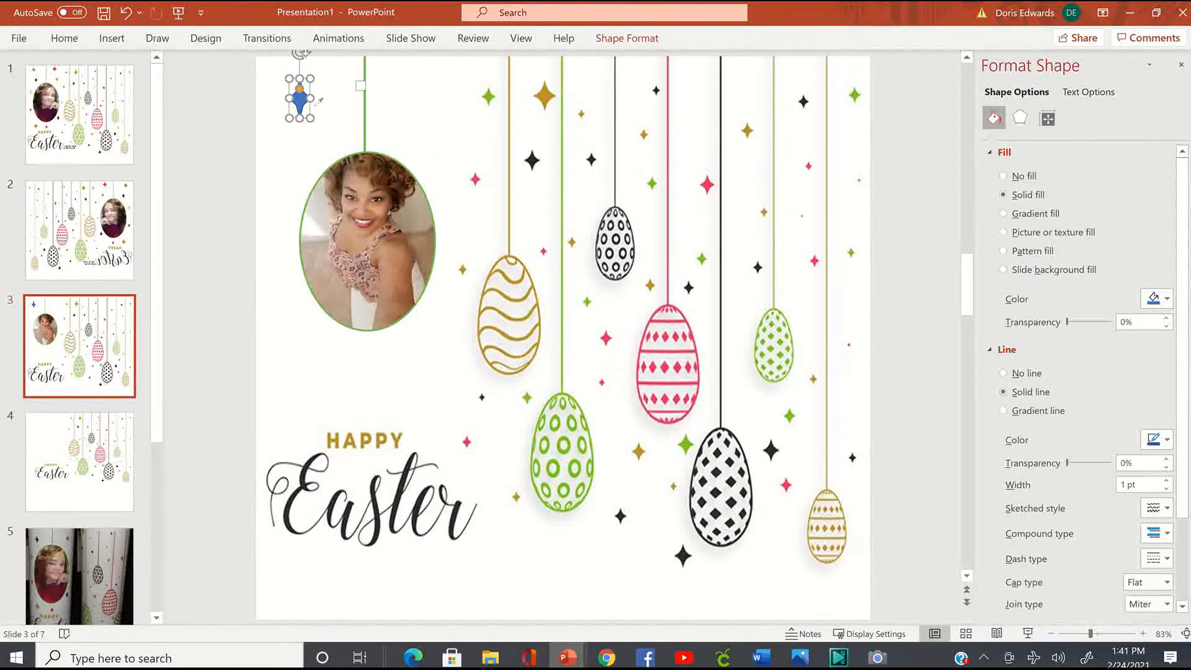
left_click(477, 178)
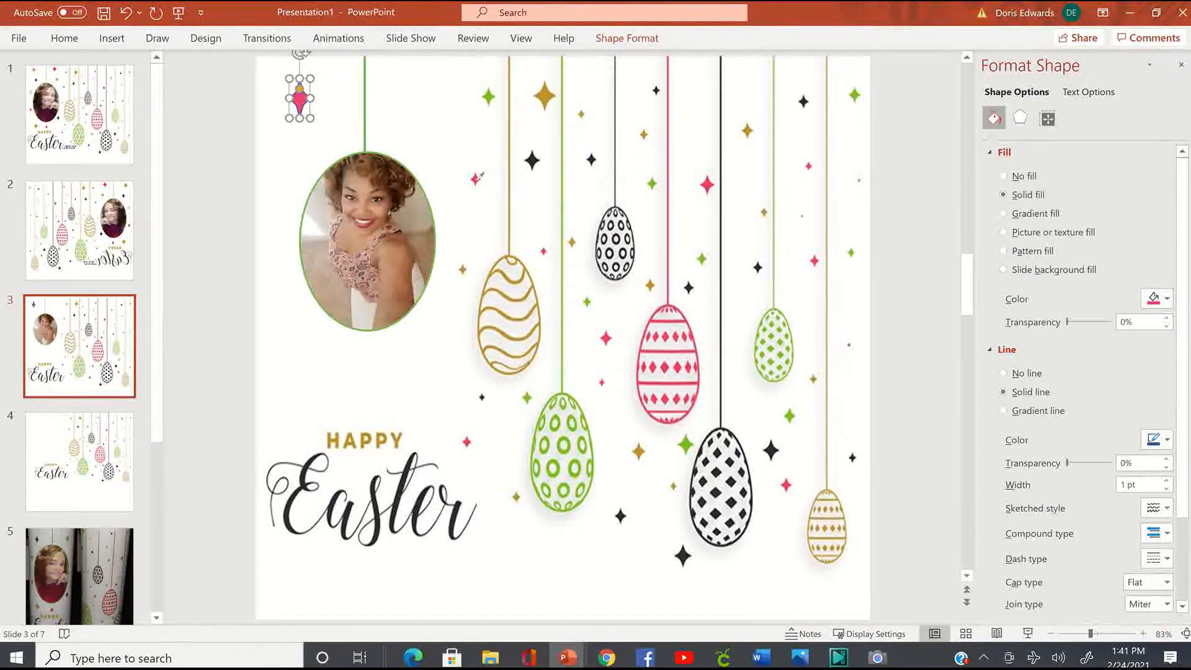
Step: Remove the outline from the pink star above the photo and copy the star
left_click(1026, 374)
left_click(260, 160)
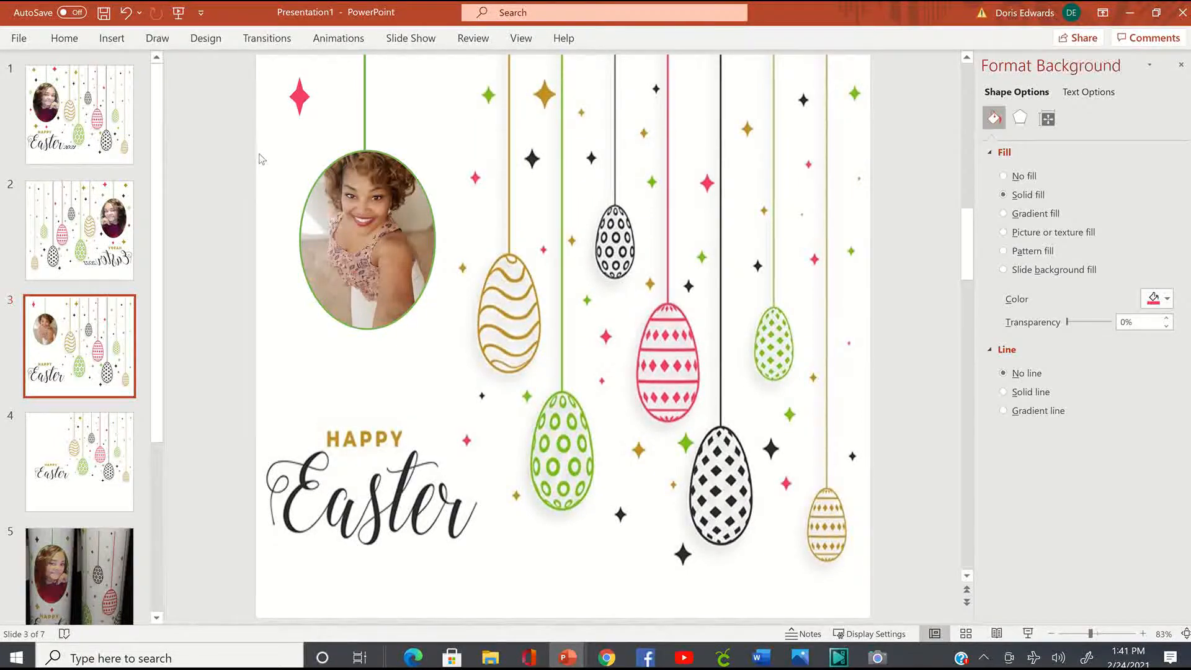
left_click(300, 97)
right_click(300, 98)
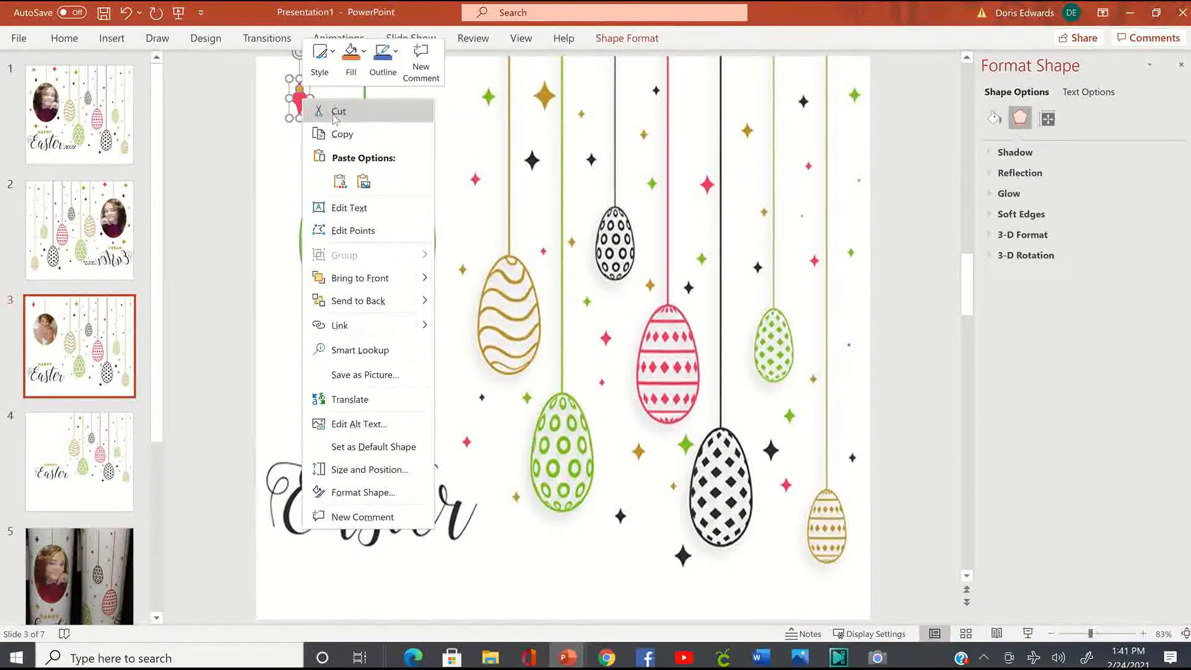
left_click(341, 134)
left_click(238, 144)
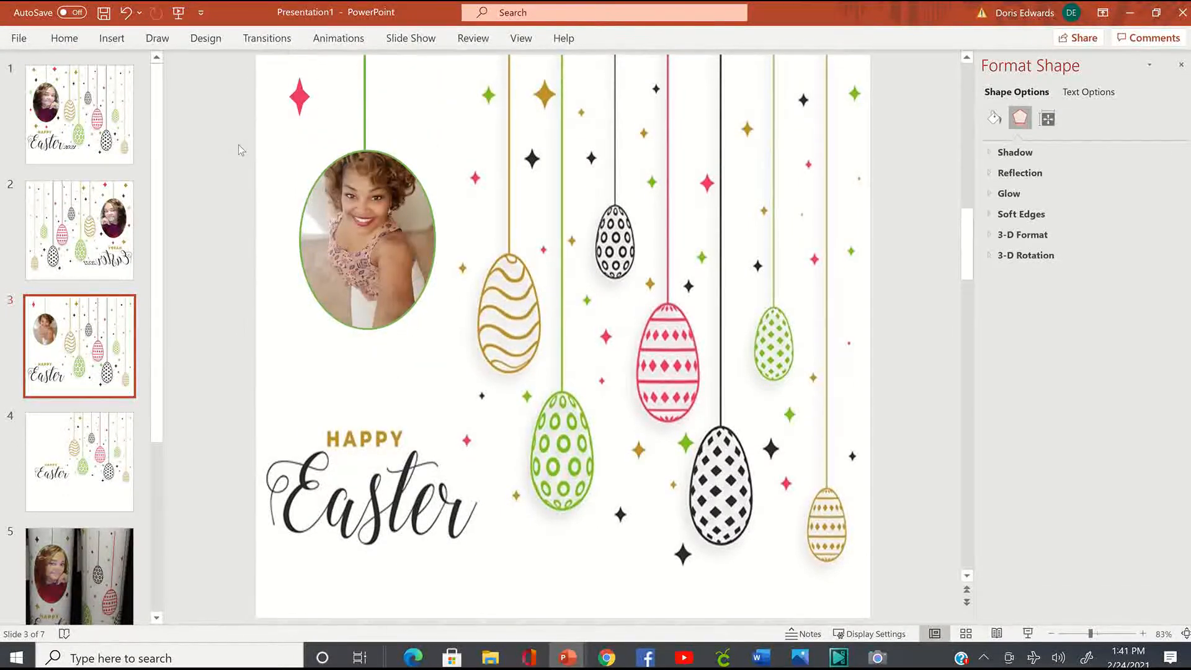
Step: Paste two copies of the pink star, one beside the photo's upper-left edge and one above its upper-right edge
right_click(259, 165)
left_click(259, 165)
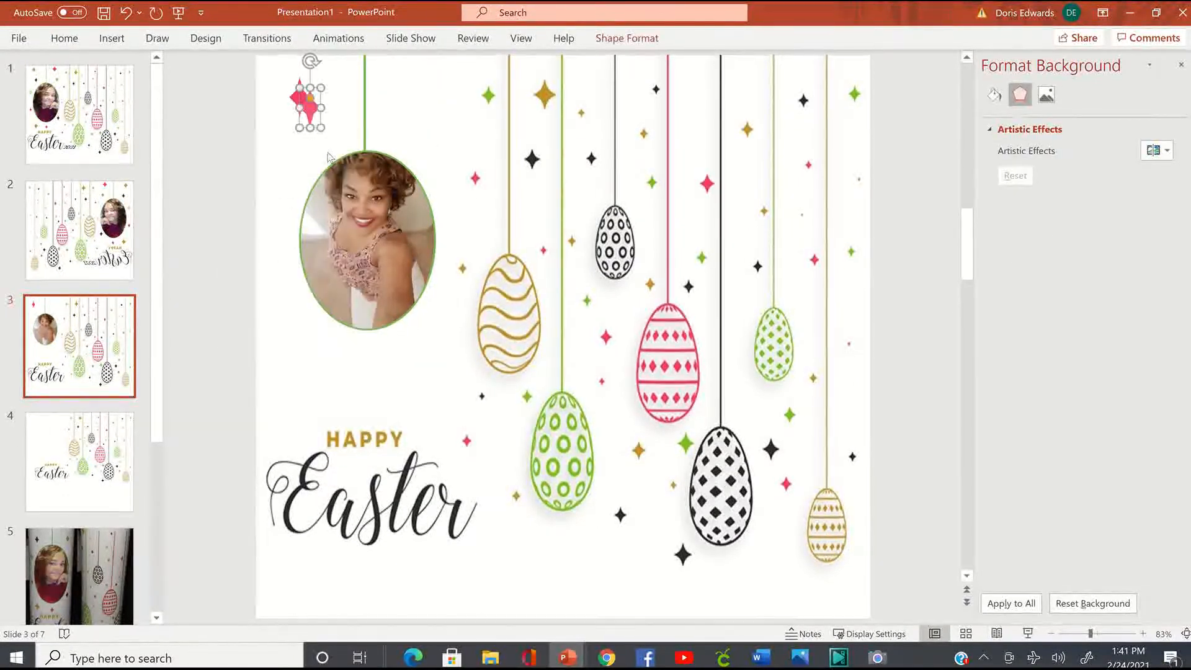
left_click_drag(313, 106, 298, 175)
right_click(230, 128)
left_click(246, 160)
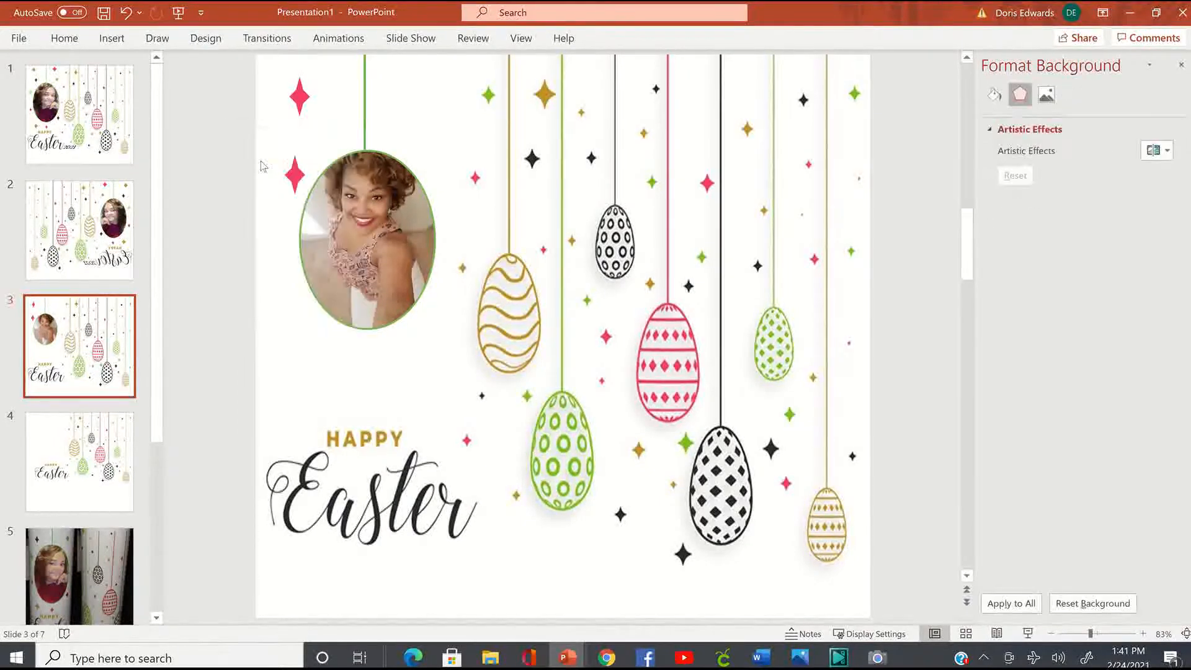
left_click_drag(317, 117, 419, 132)
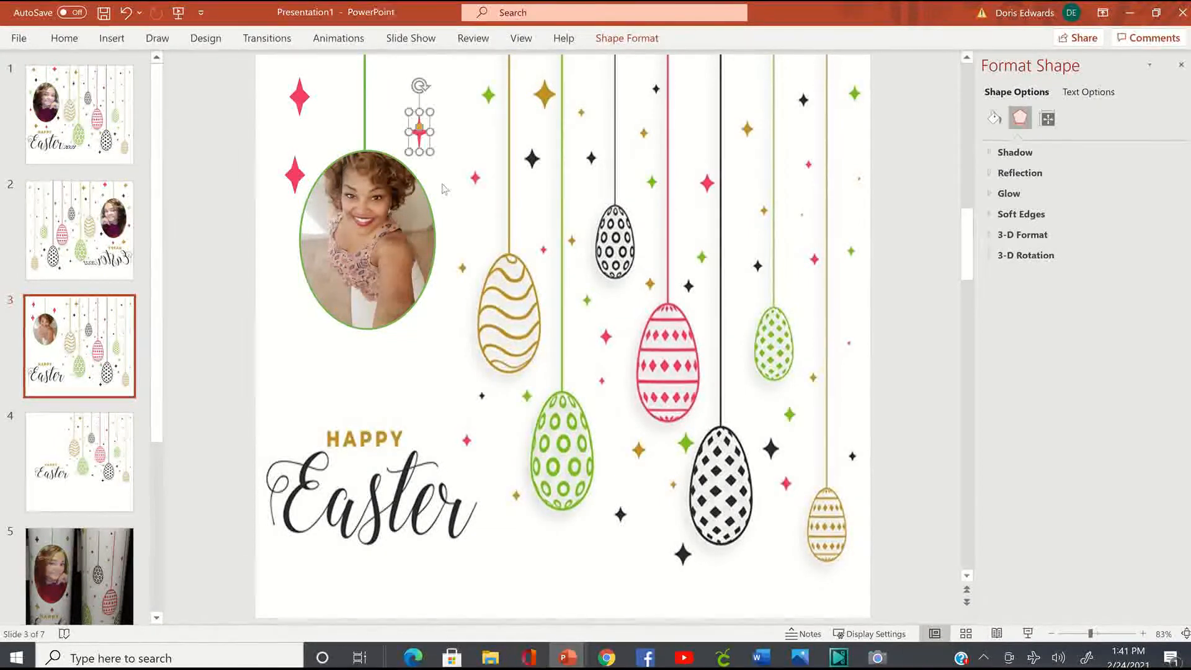
Step: Paste two more pink stars, one beside the photo's lower-left edge and one just right of the green hanging line
left_click(224, 148)
right_click(223, 148)
left_click(248, 175)
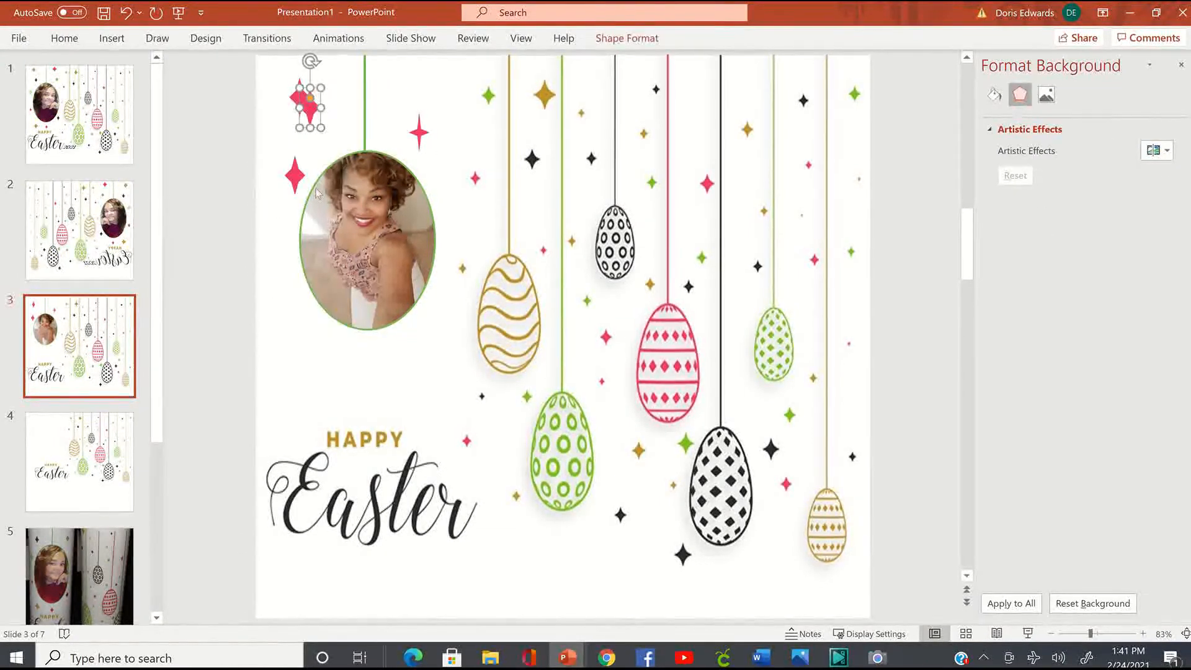
left_click_drag(318, 114, 308, 339)
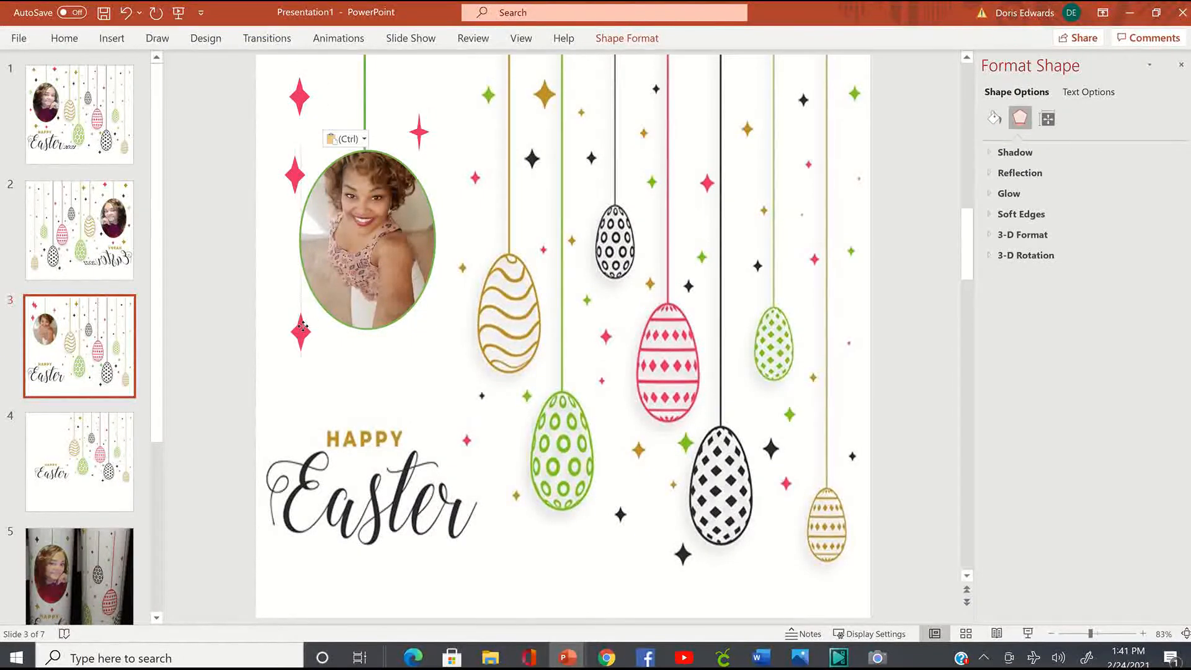
right_click(228, 195)
left_click(248, 224)
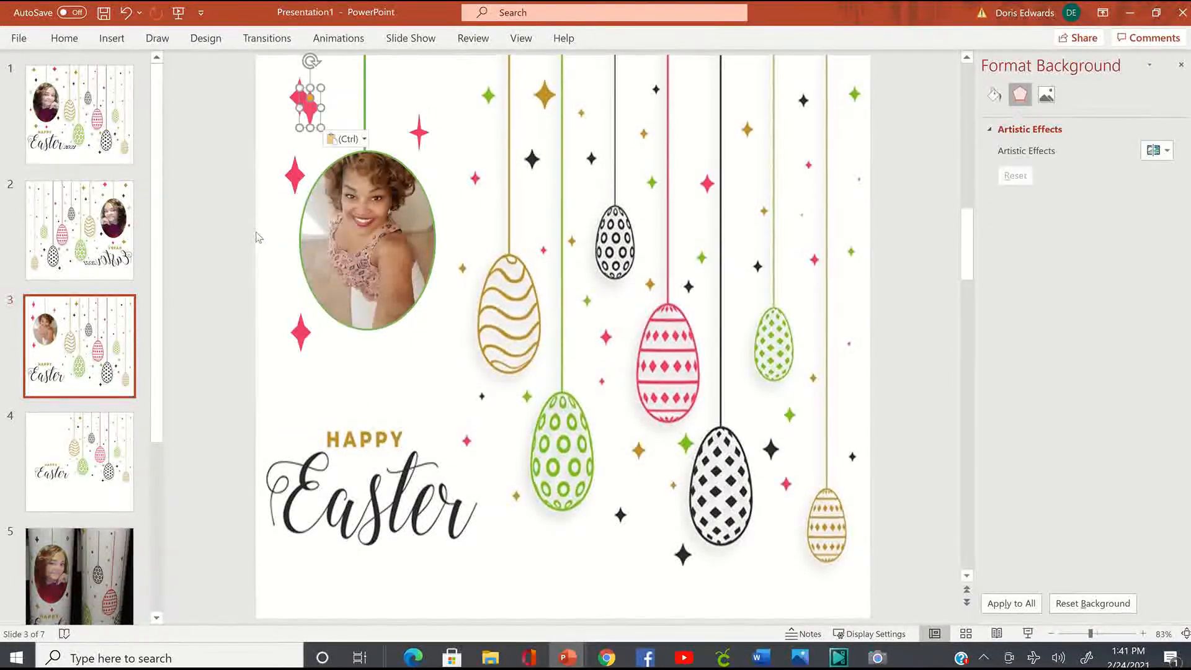
left_click_drag(317, 111, 412, 111)
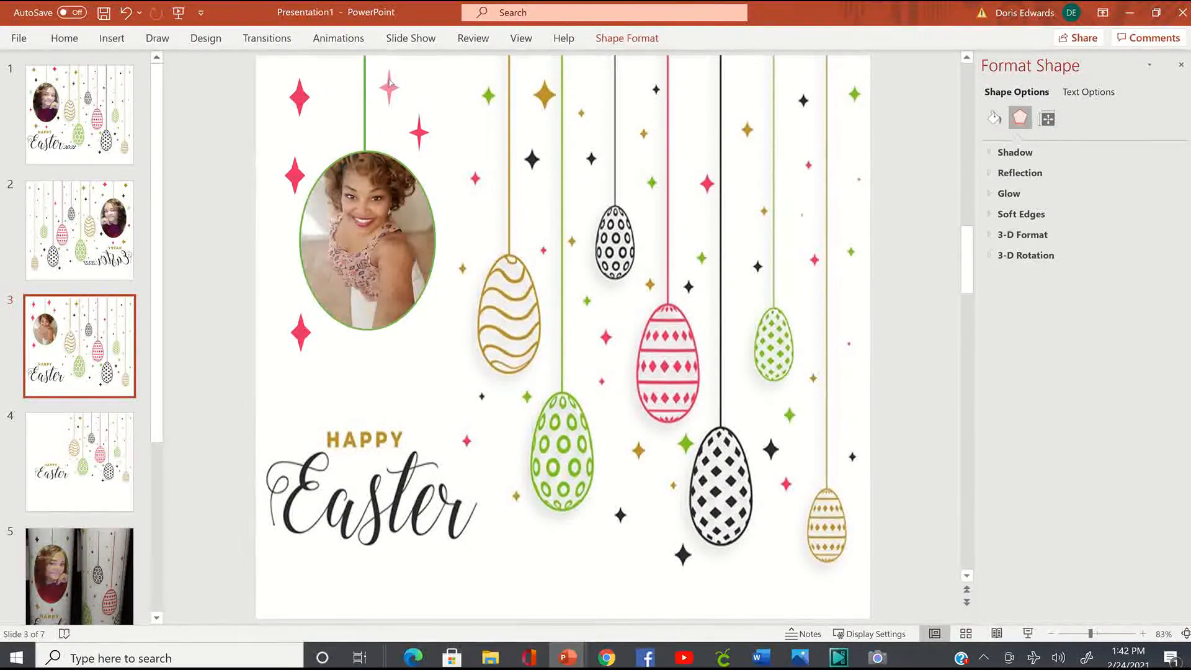
Step: Paste two more pink stars, one below the photo's lower-right edge and one near the slide's upper edge before the gold egg's string
left_click(214, 196)
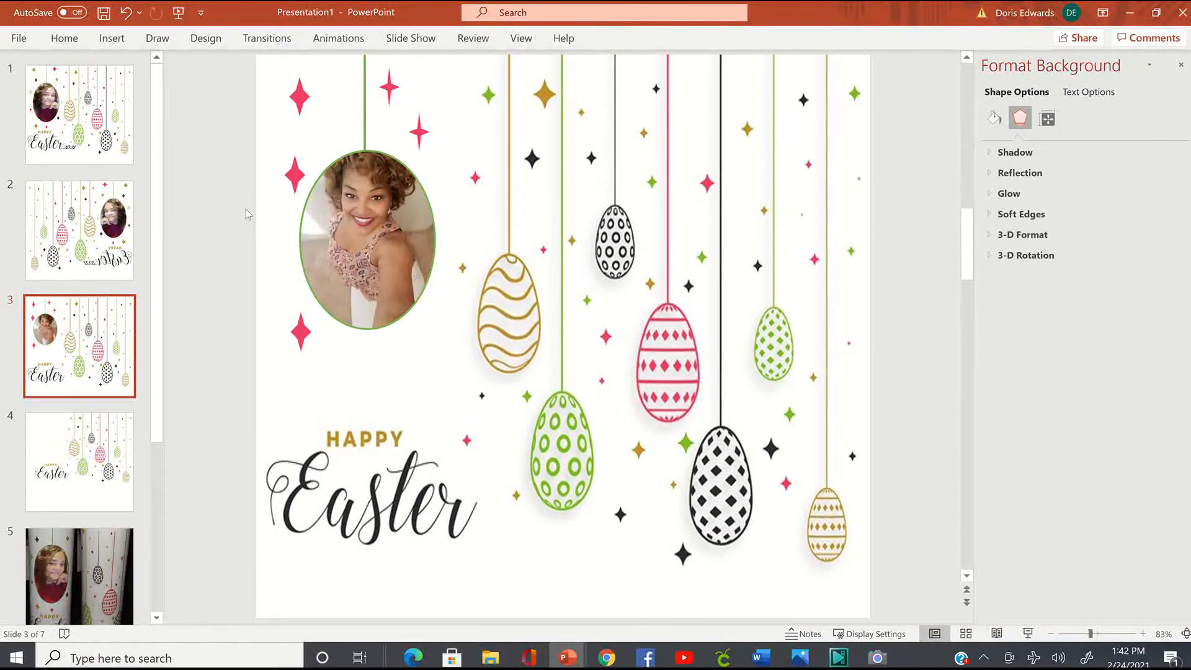
right_click(214, 184)
left_click(252, 227)
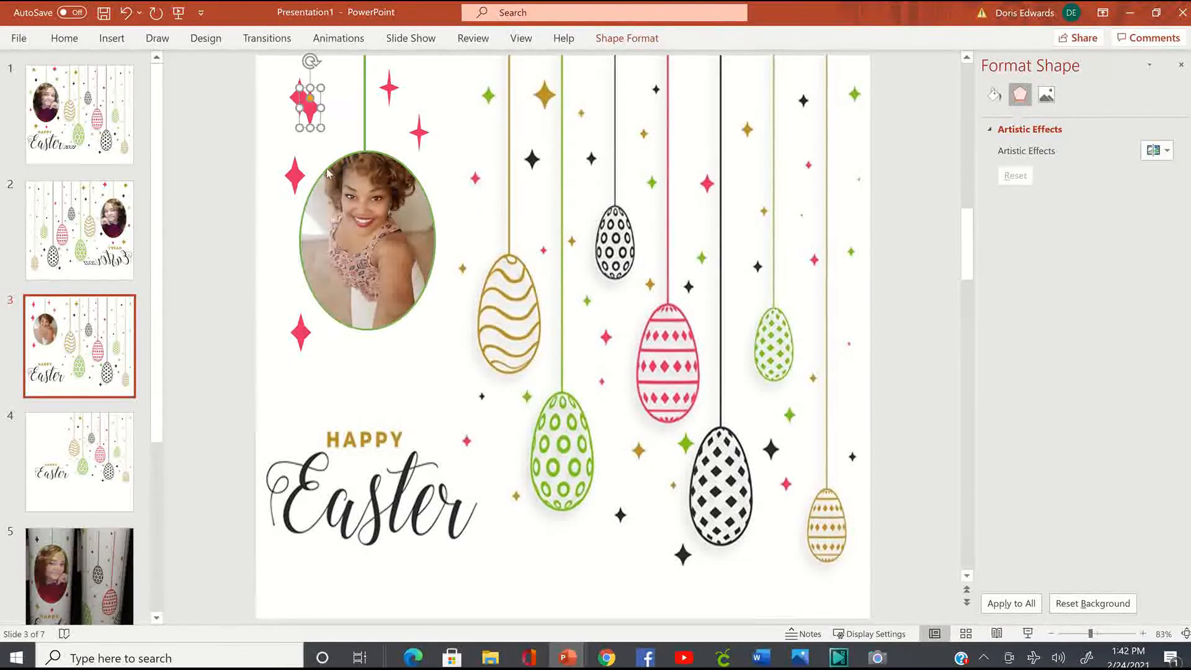
left_click_drag(320, 119, 399, 356)
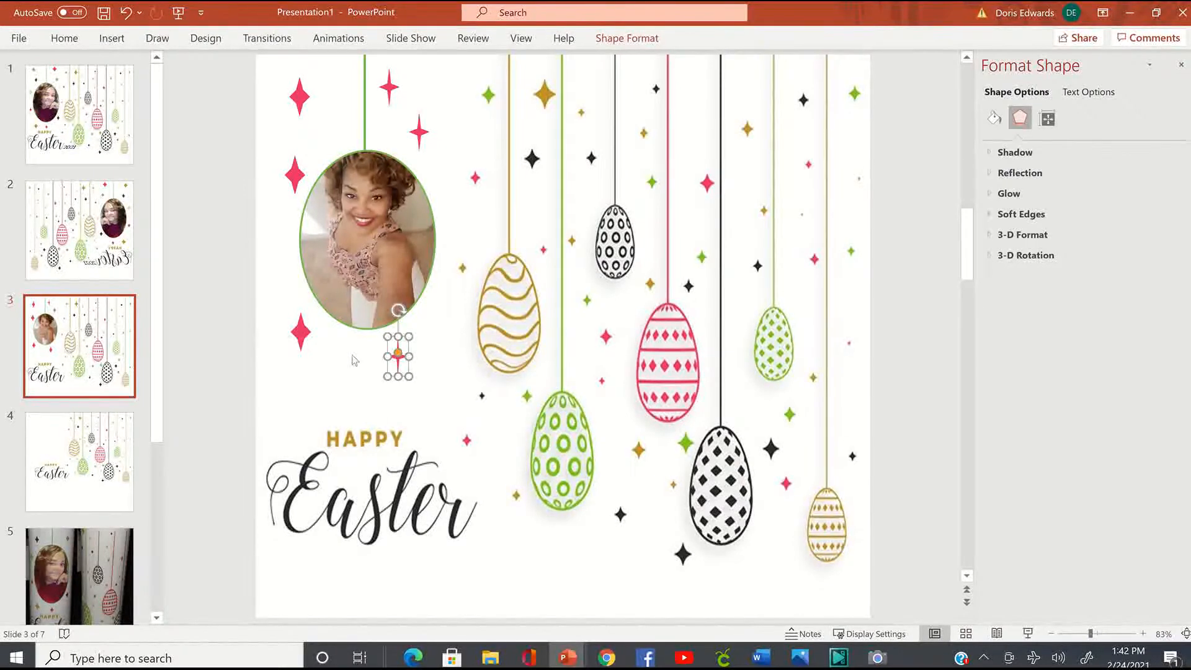
left_click(247, 397)
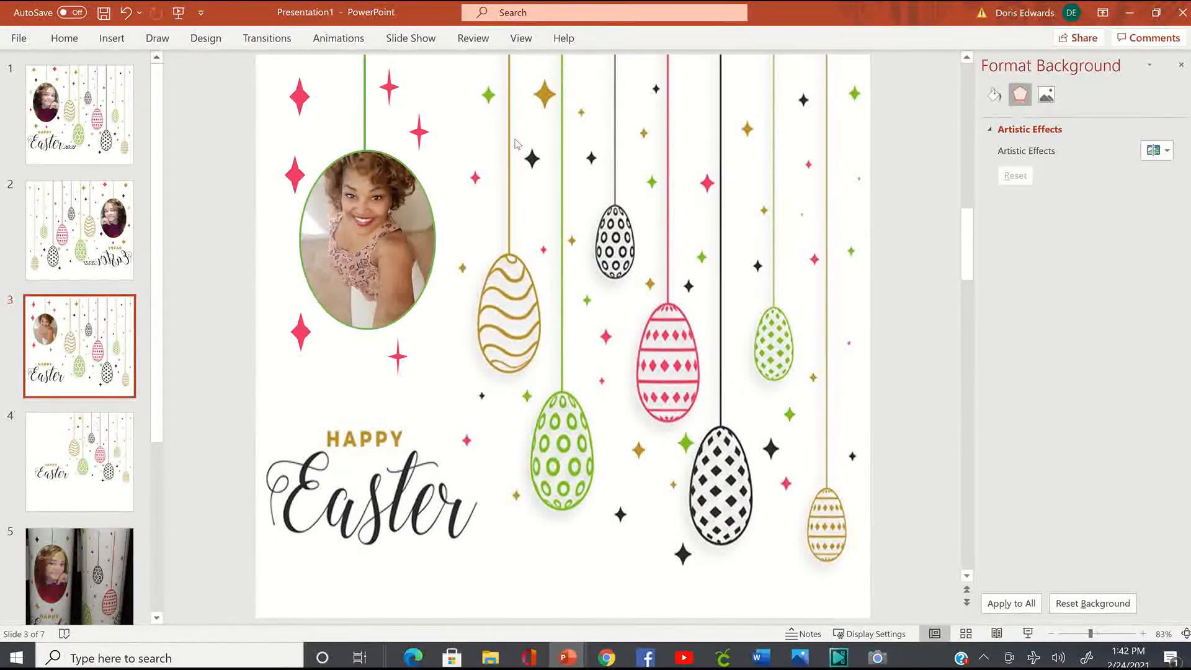
right_click(189, 108)
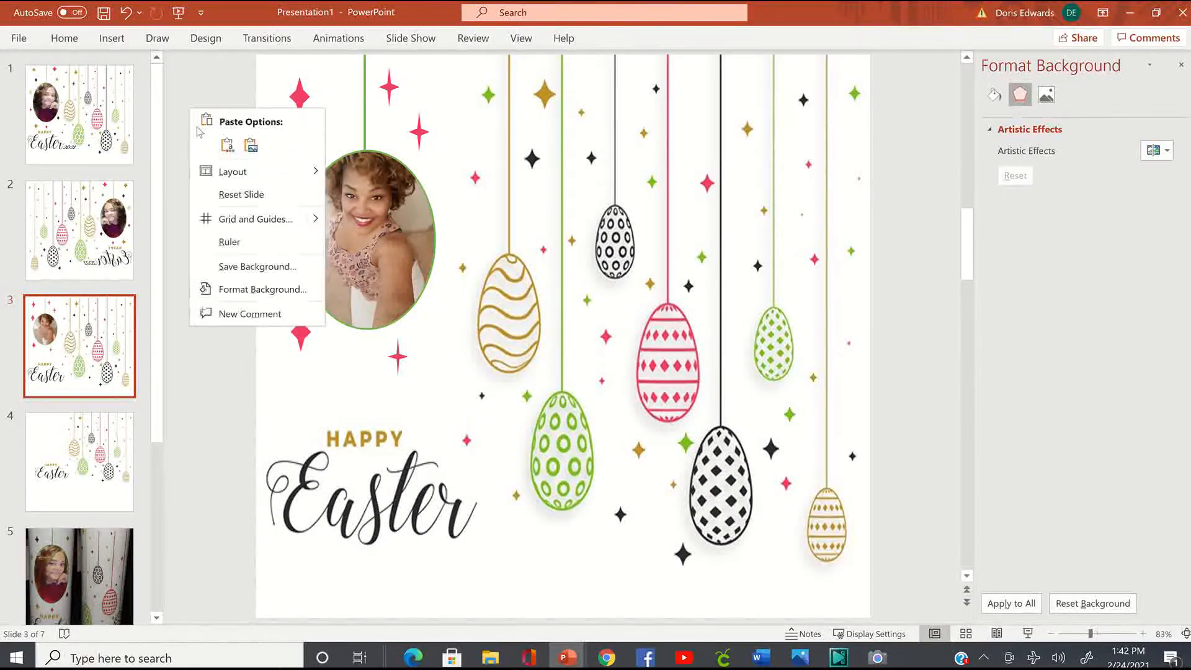
left_click(228, 152)
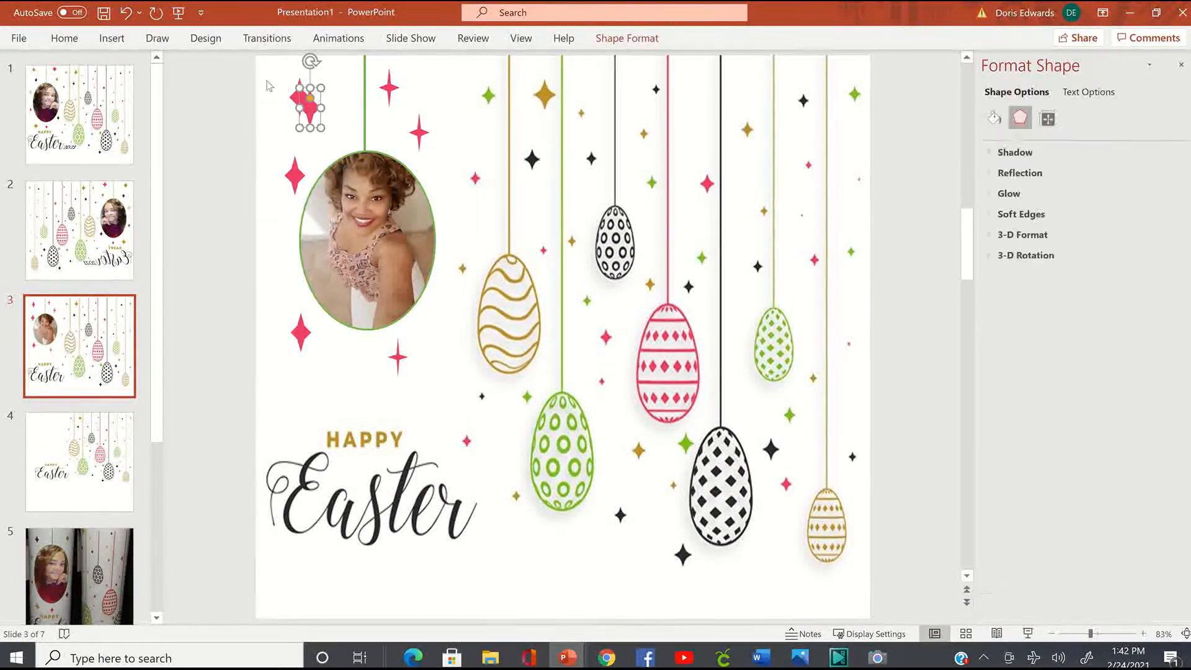
left_click_drag(310, 118, 452, 89)
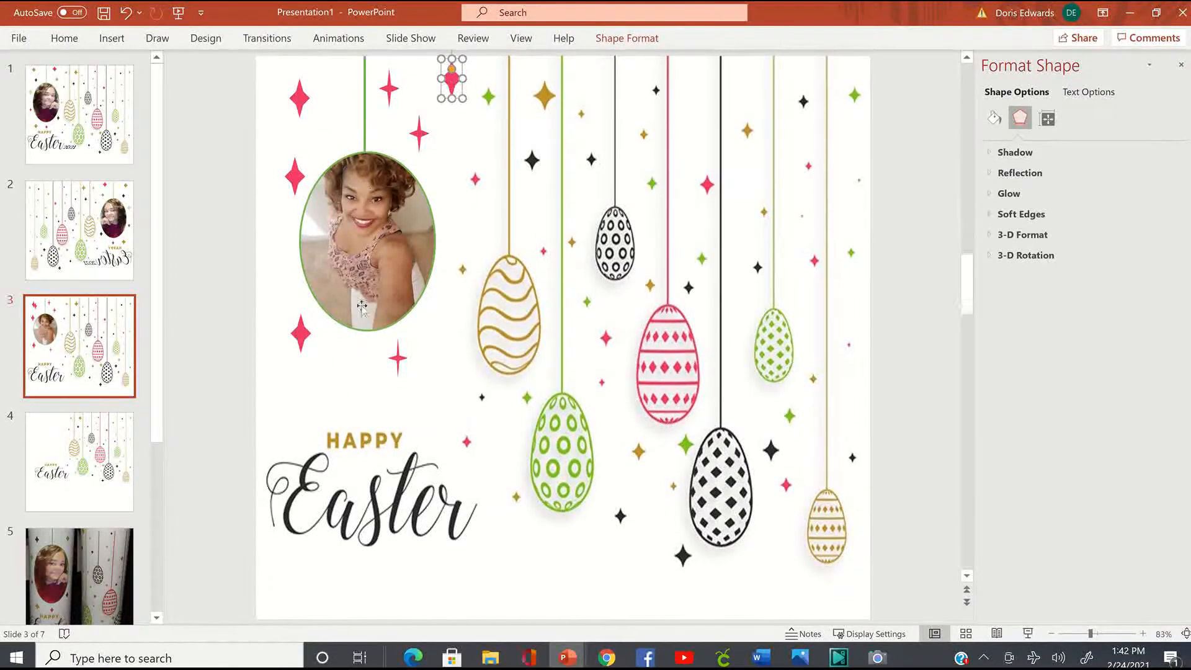
Step: Duplicate the pink star below the photo's lower-right edge and place the copy just above the word HAPPY
left_click(398, 359)
right_click(398, 359)
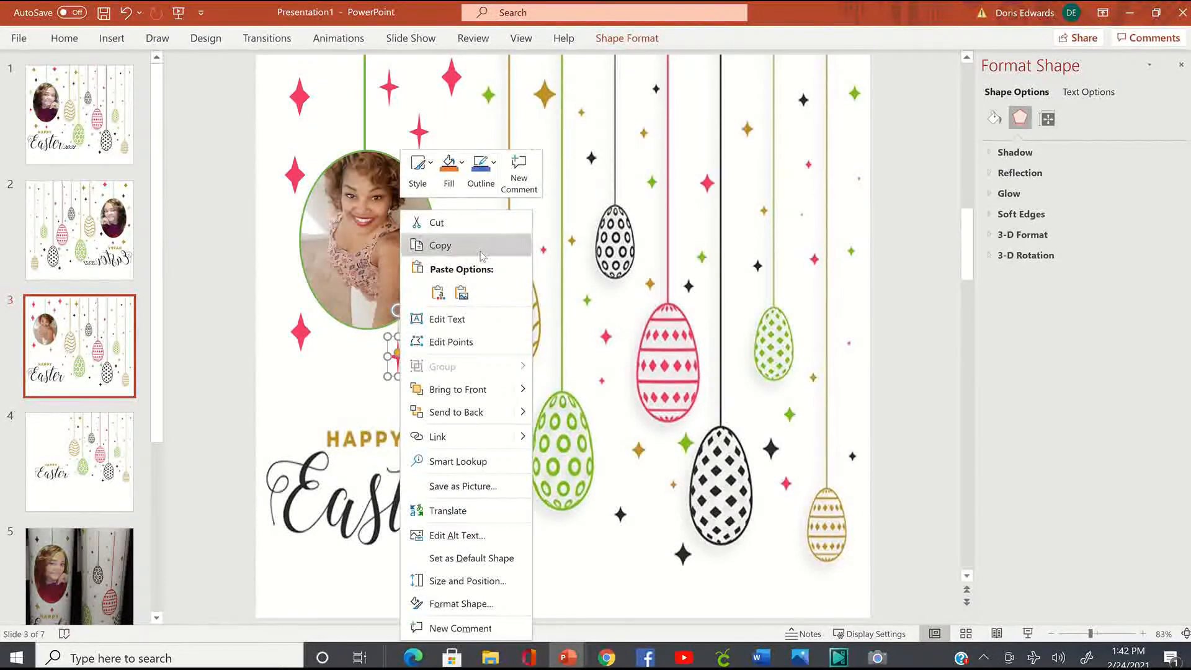
left_click(481, 245)
left_click(221, 221)
right_click(221, 220)
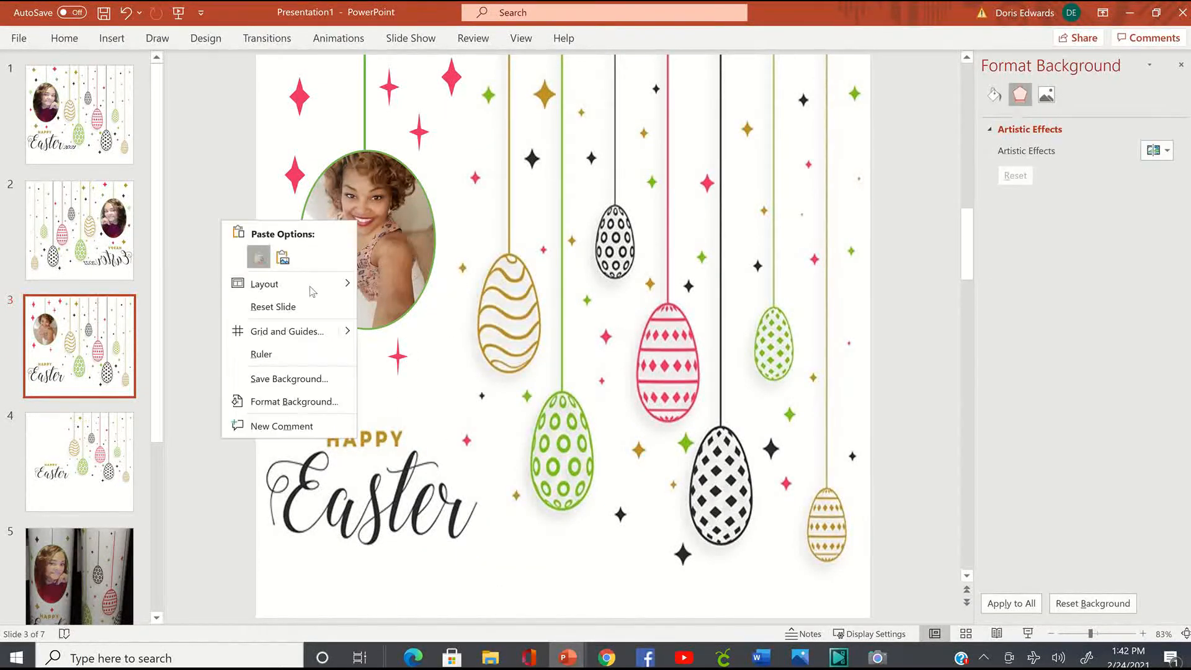
left_click(264, 259)
left_click_drag(396, 364, 336, 385)
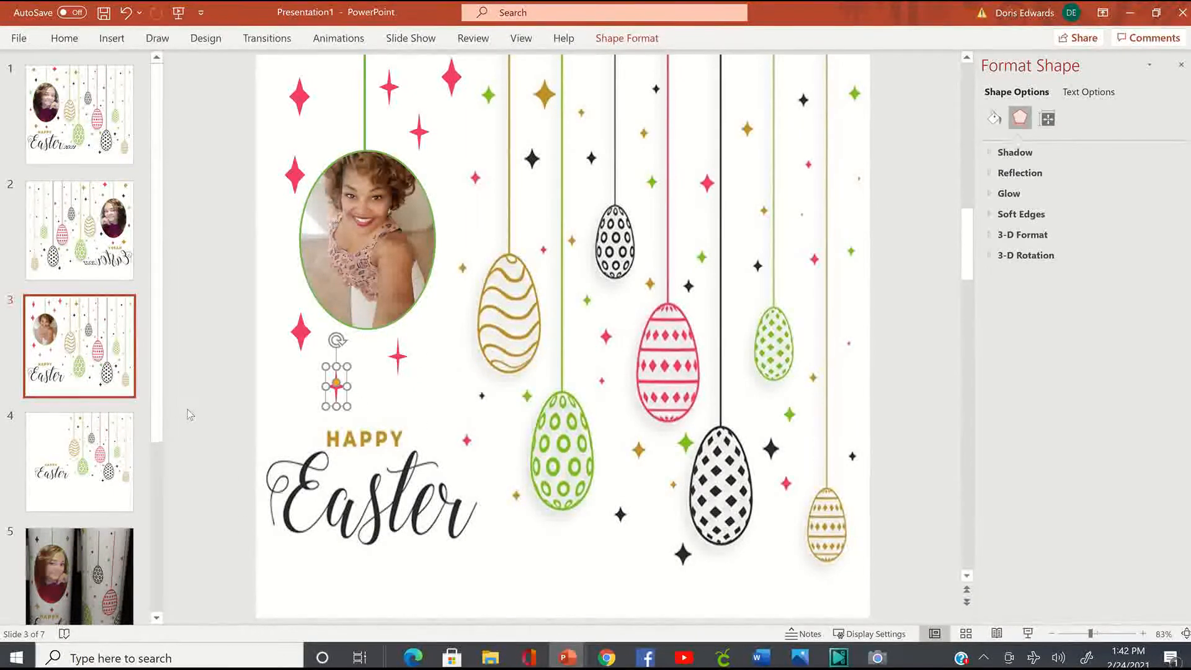
left_click(279, 390)
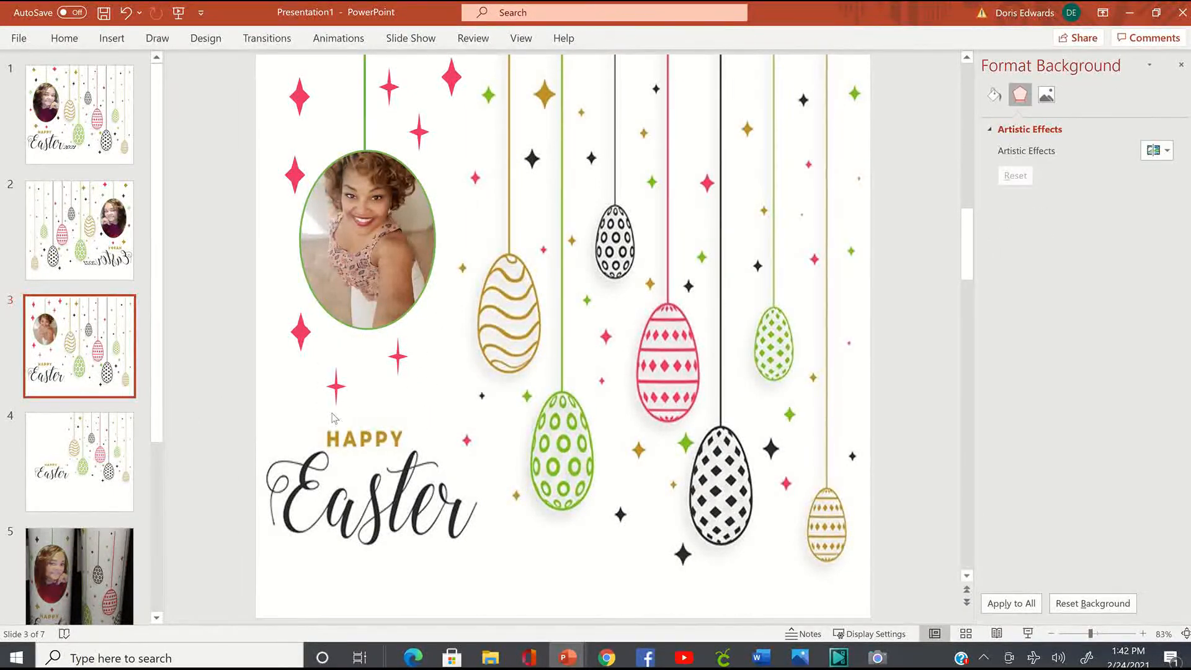
Step: Fill the star above the word HAPPY with the light green sampled by Eyedropper from the ring-patterned green egg
left_click(336, 386)
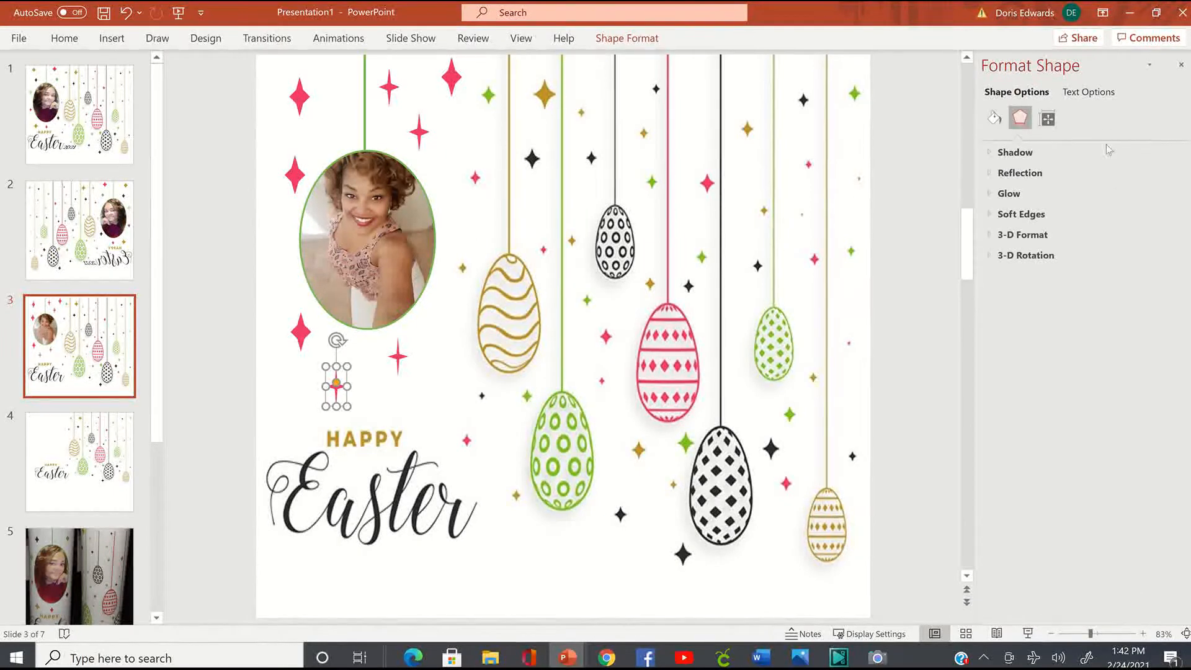
left_click(995, 117)
left_click(1167, 301)
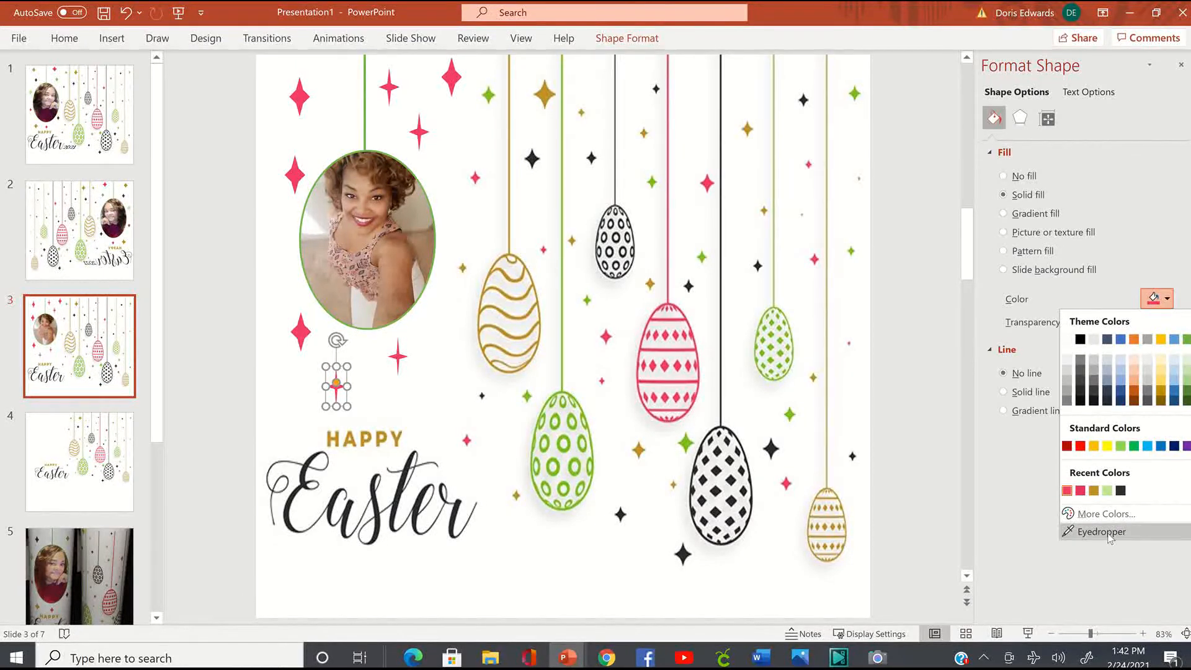
left_click(1101, 531)
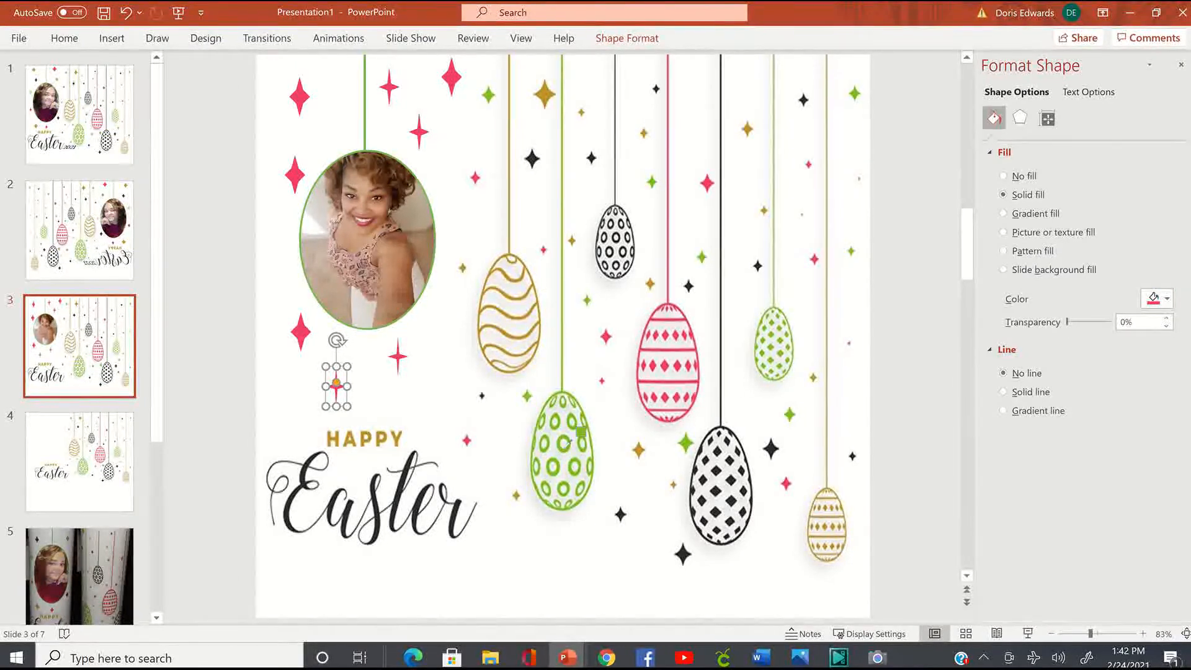
left_click(569, 454)
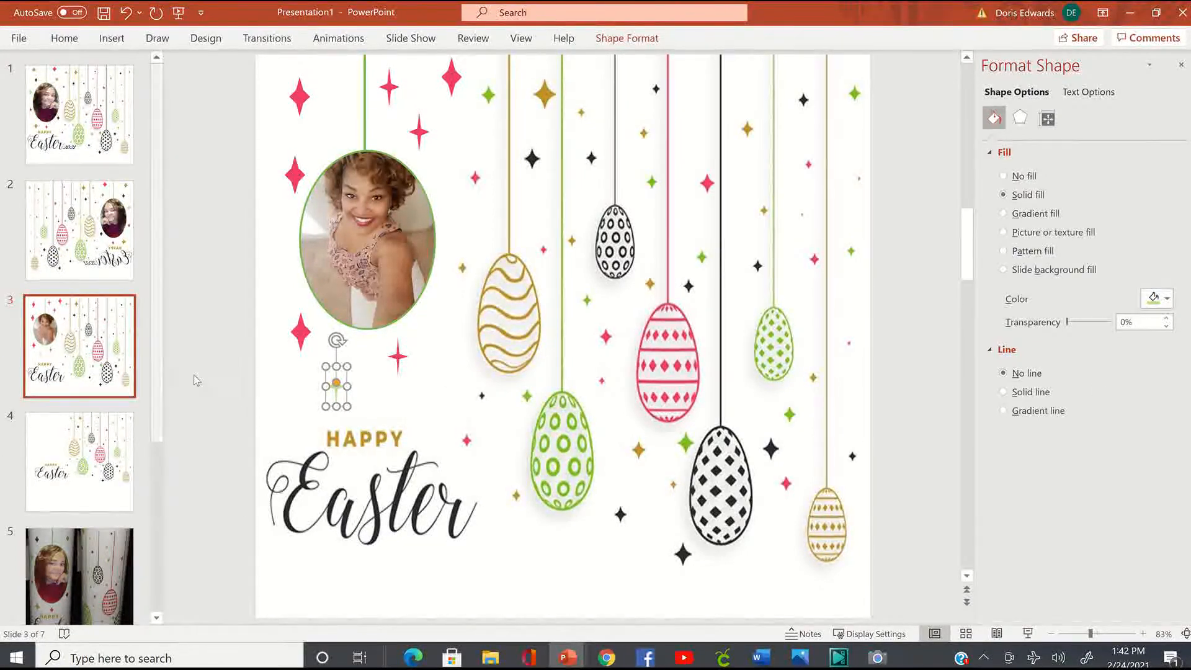
left_click(259, 355)
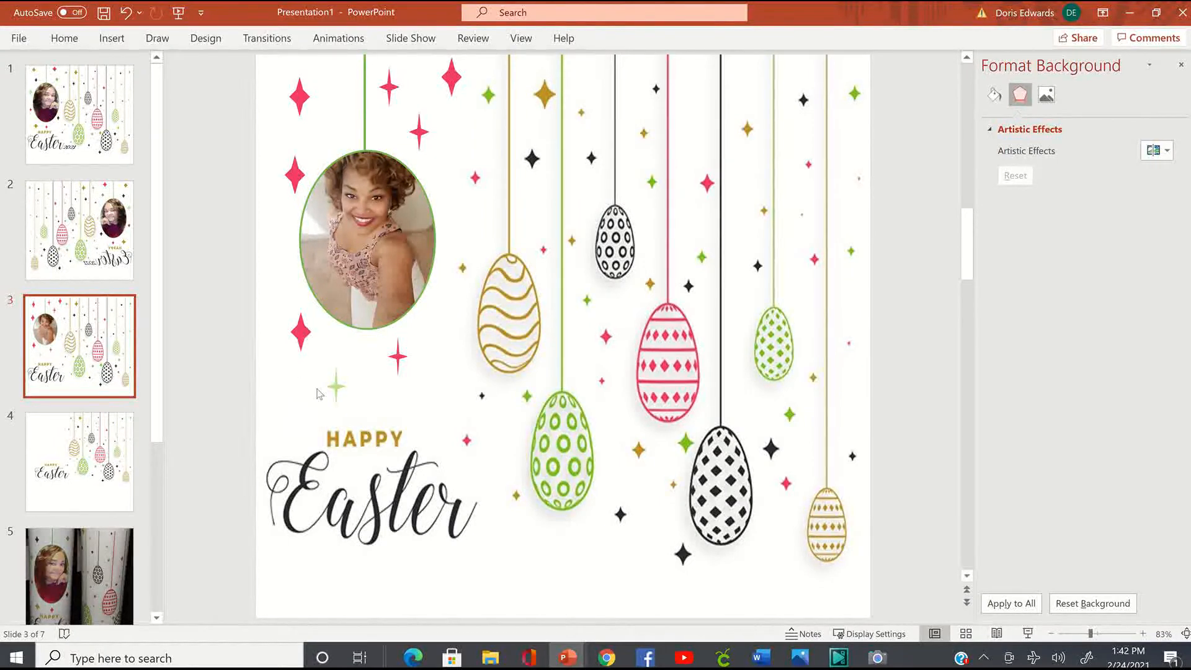
Step: Fill the star at the photo's lower-left edge with the black sampled by Eyedropper from the star beside the black diamond-patterned egg
left_click(301, 334)
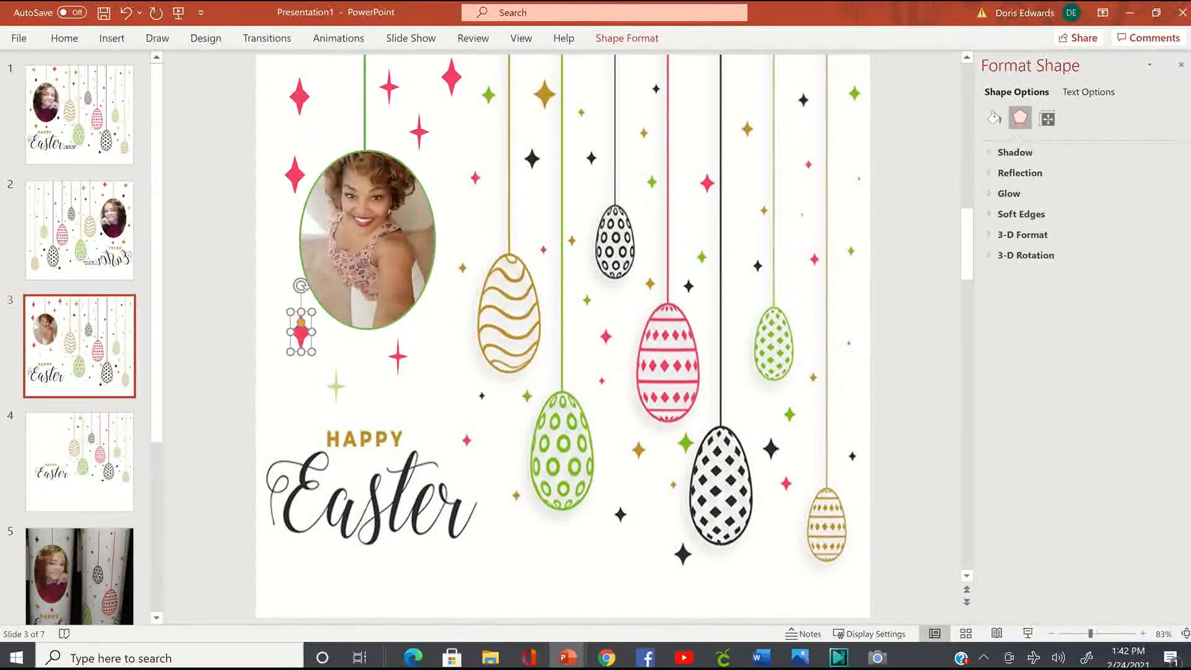
left_click(994, 120)
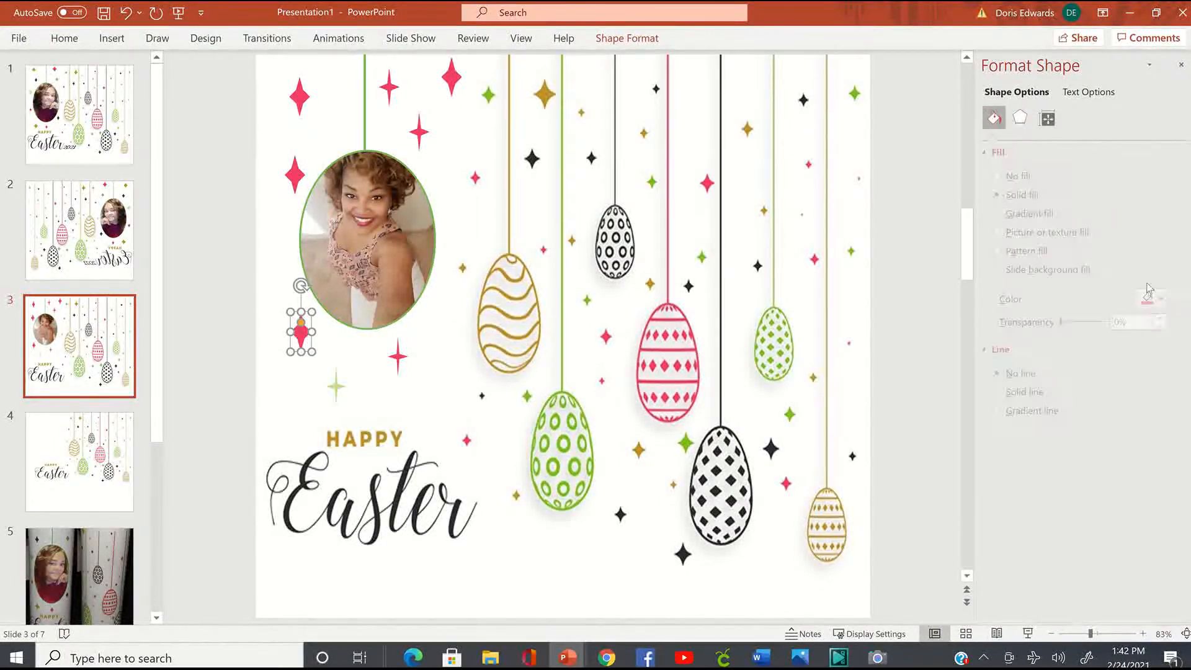
left_click(1158, 299)
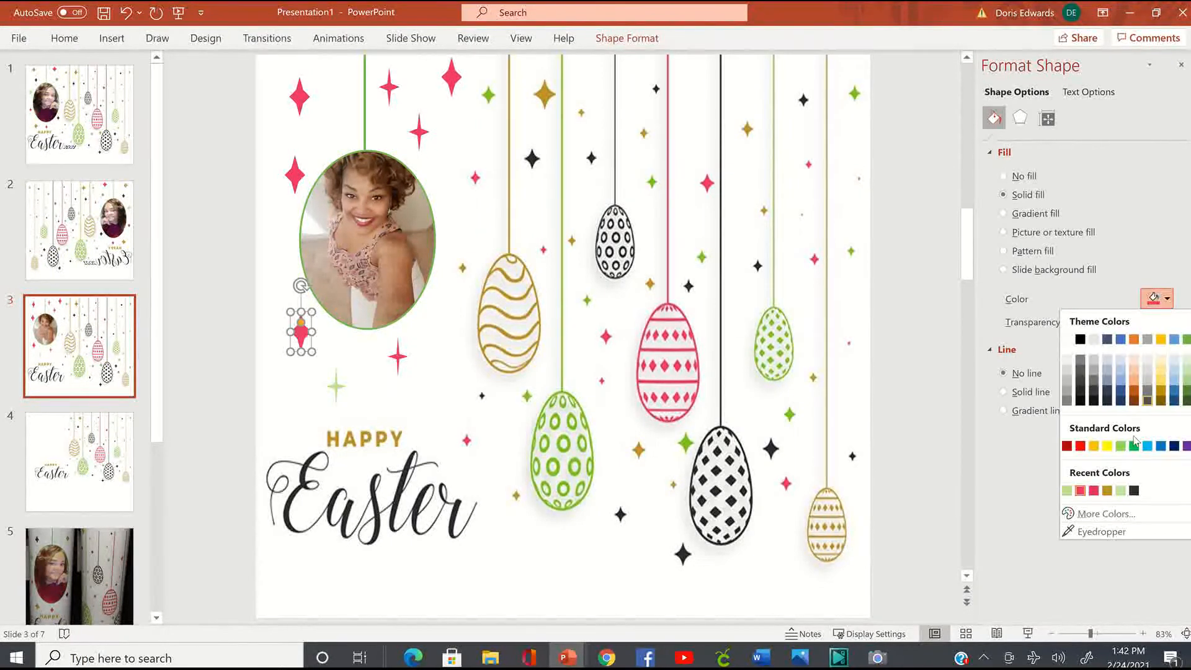
left_click(1102, 531)
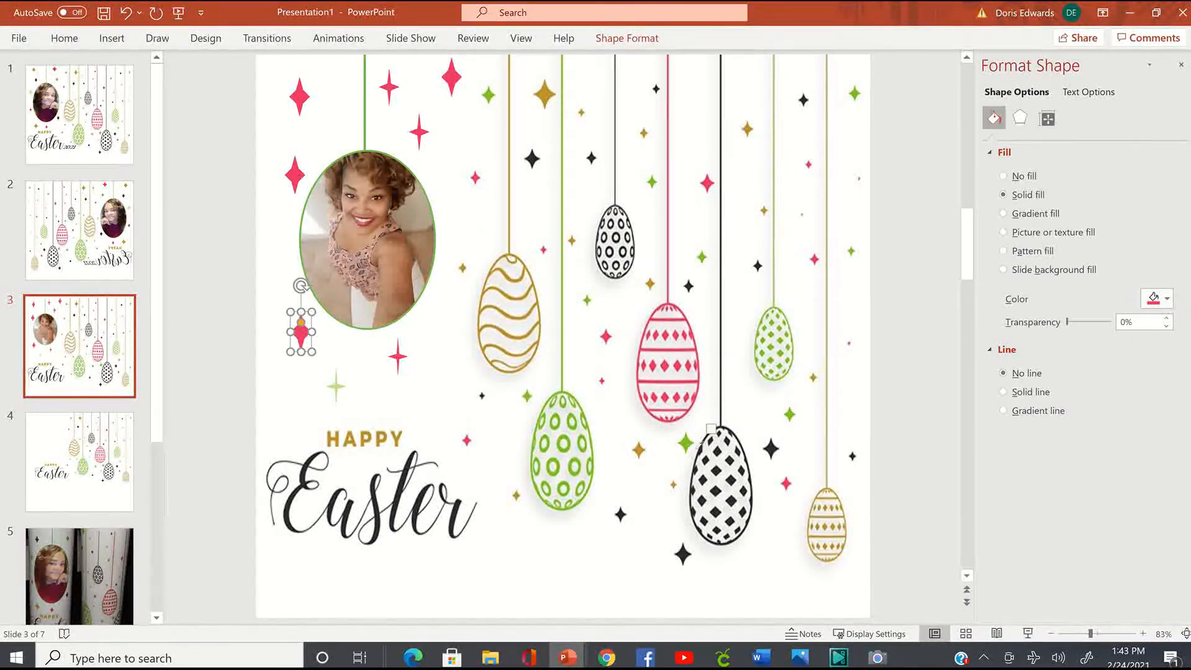
left_click(771, 448)
left_click(217, 320)
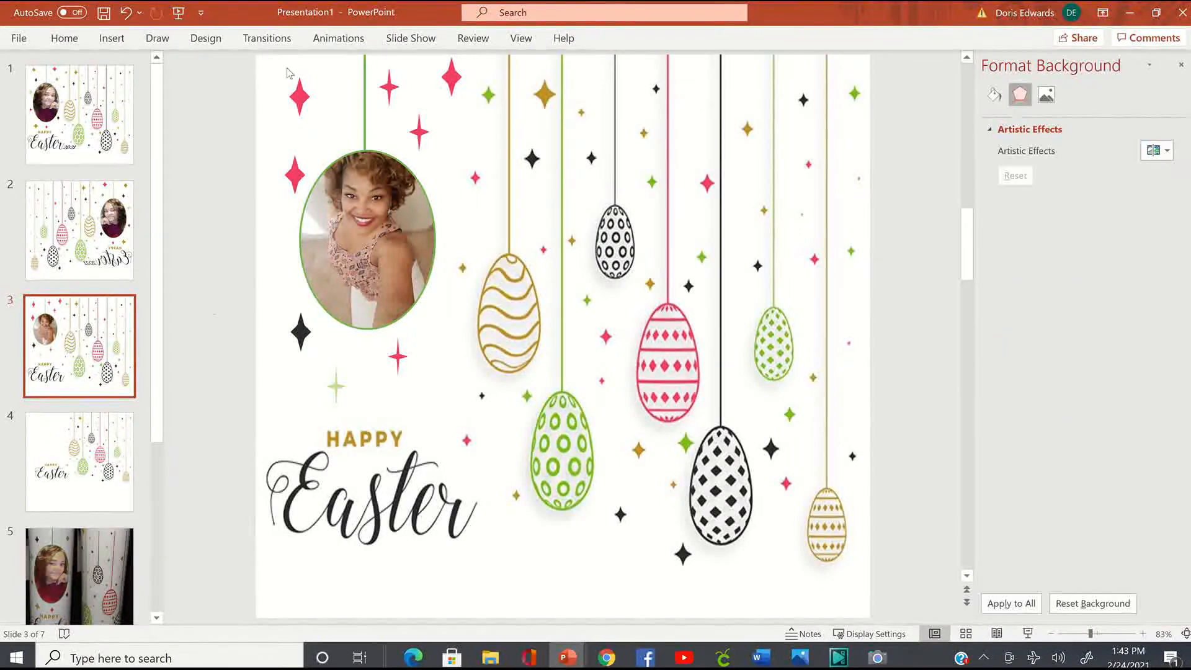
Step: Fill the pink star above the photo, left of its hanging line, with the white sampled by Eyedropper near the new black star
left_click(300, 96)
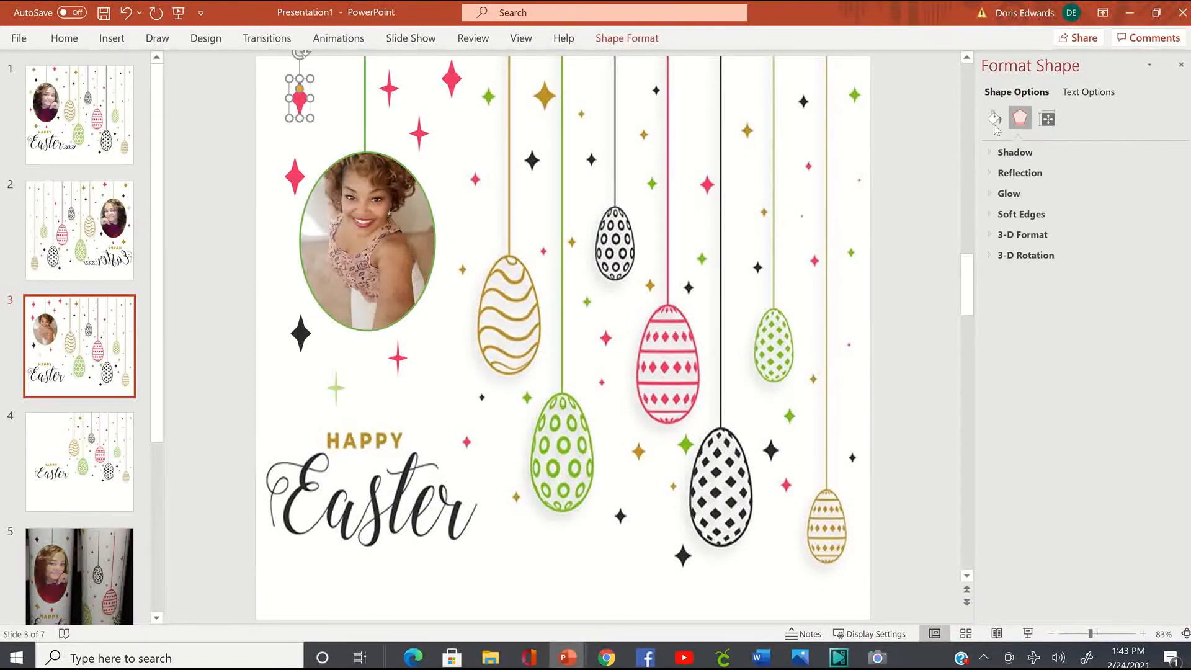
left_click(994, 119)
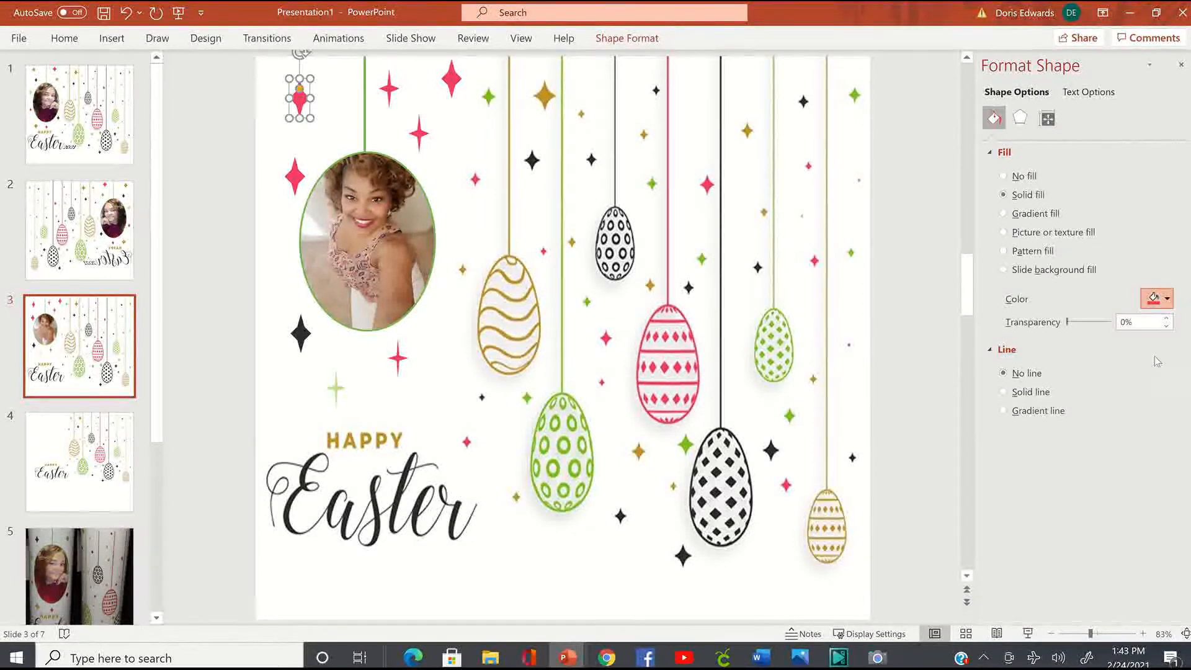
left_click(1154, 298)
left_click(1095, 532)
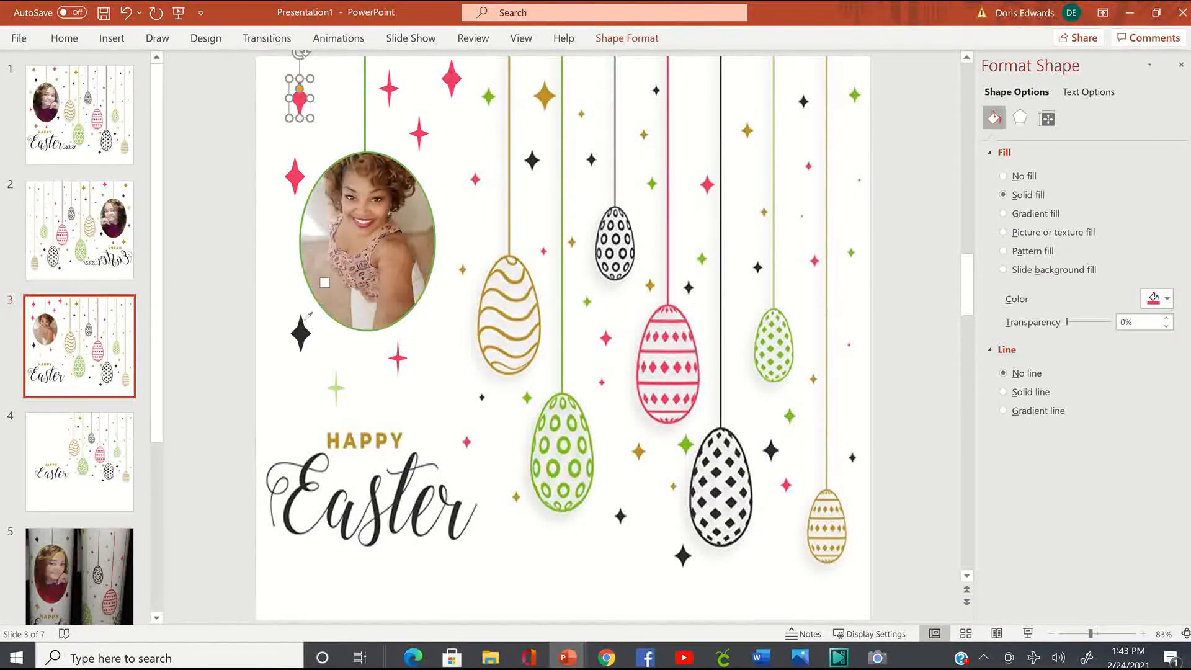
left_click(287, 297)
left_click(237, 256)
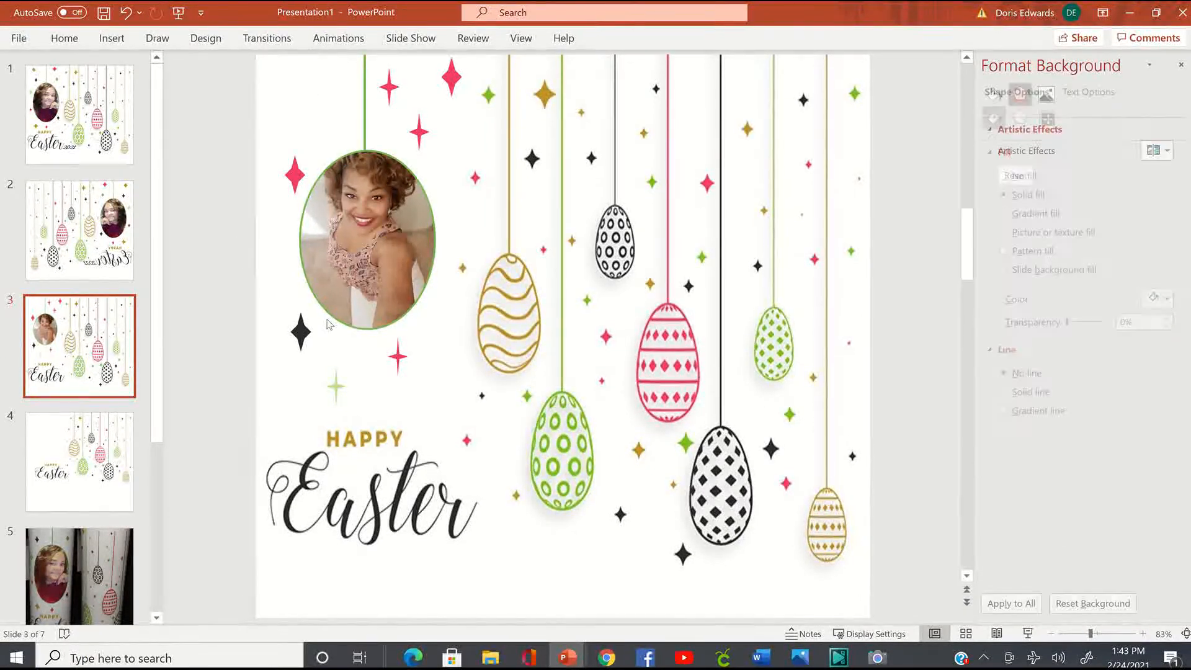
Step: Undo the white fill of the star above the photo, left of its hanging line, and fill it with the recently used black
left_click(292, 98)
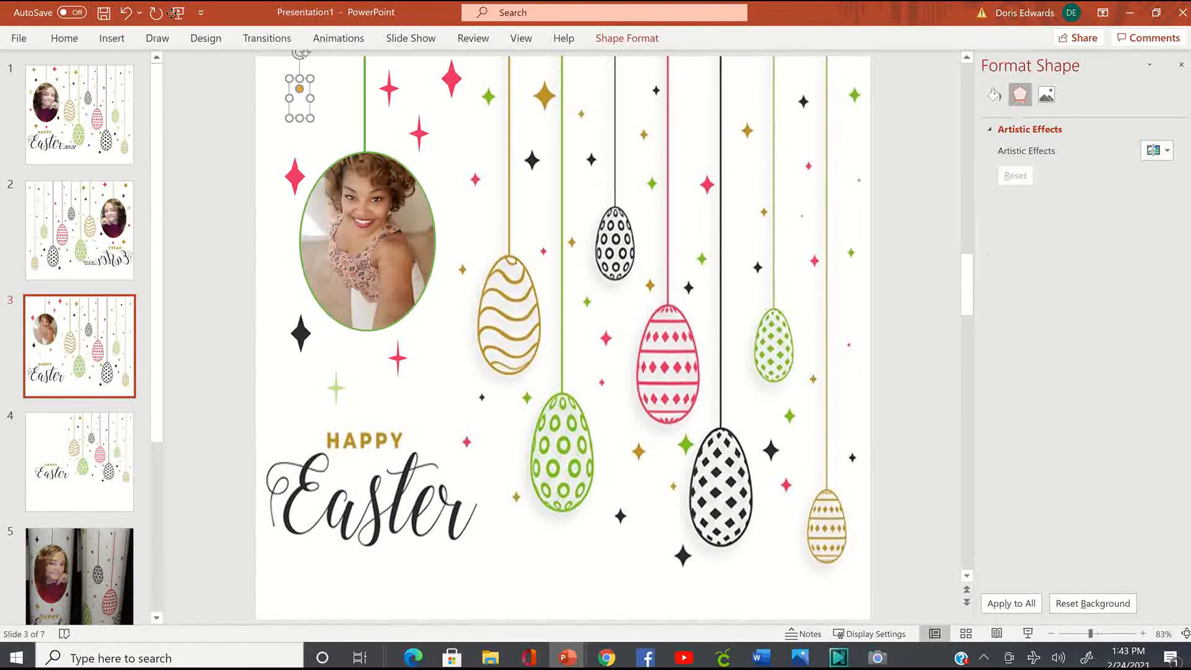
left_click(127, 13)
left_click(127, 13)
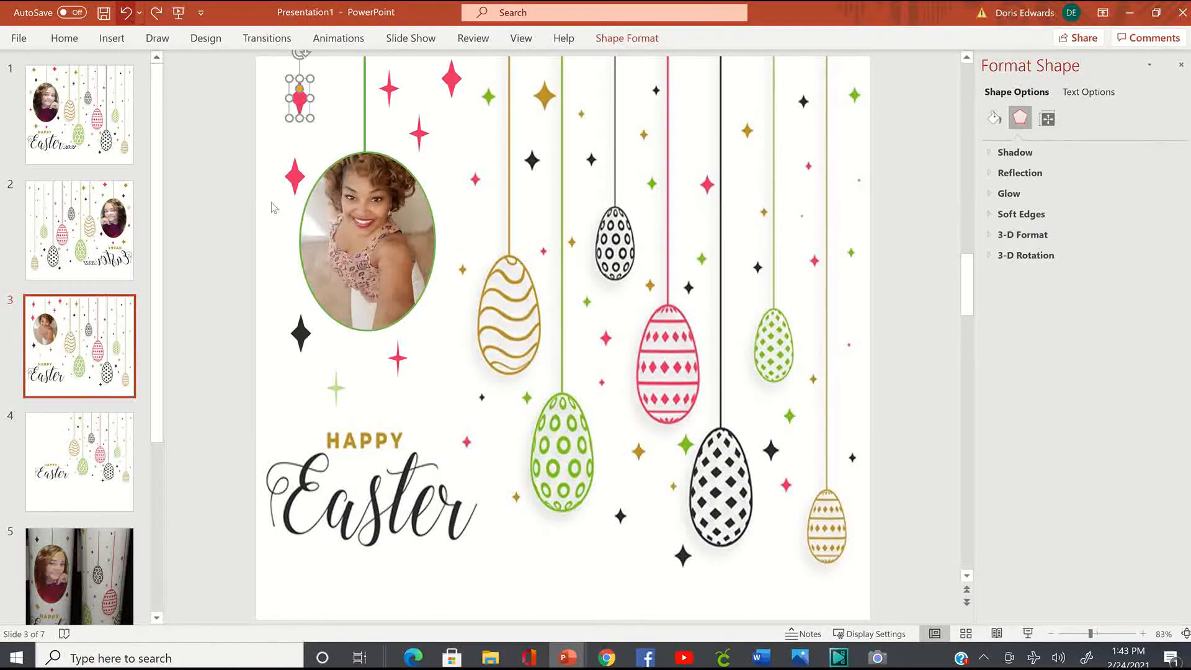
left_click(994, 118)
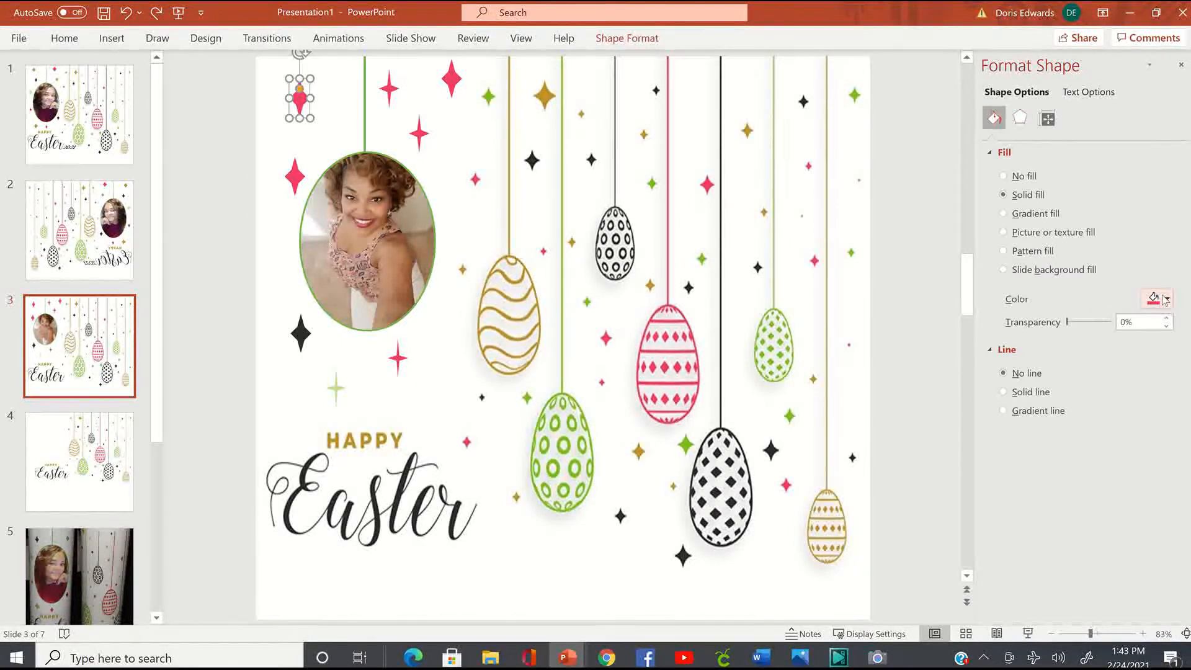
left_click(1165, 299)
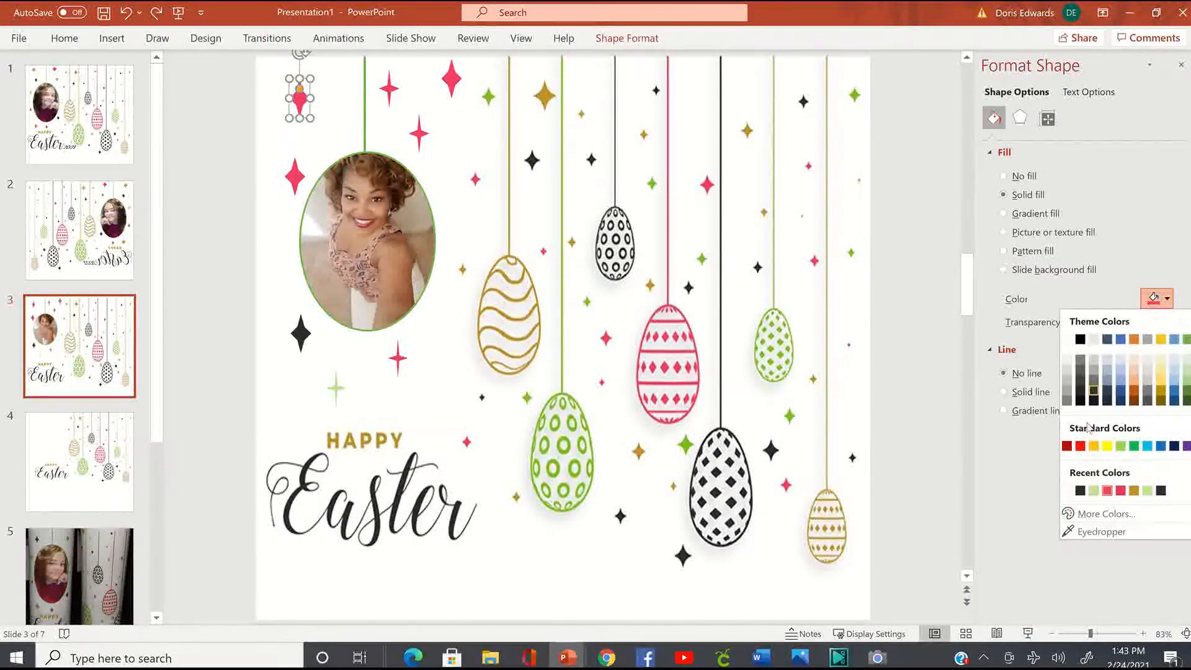
left_click(1080, 491)
left_click(474, 124)
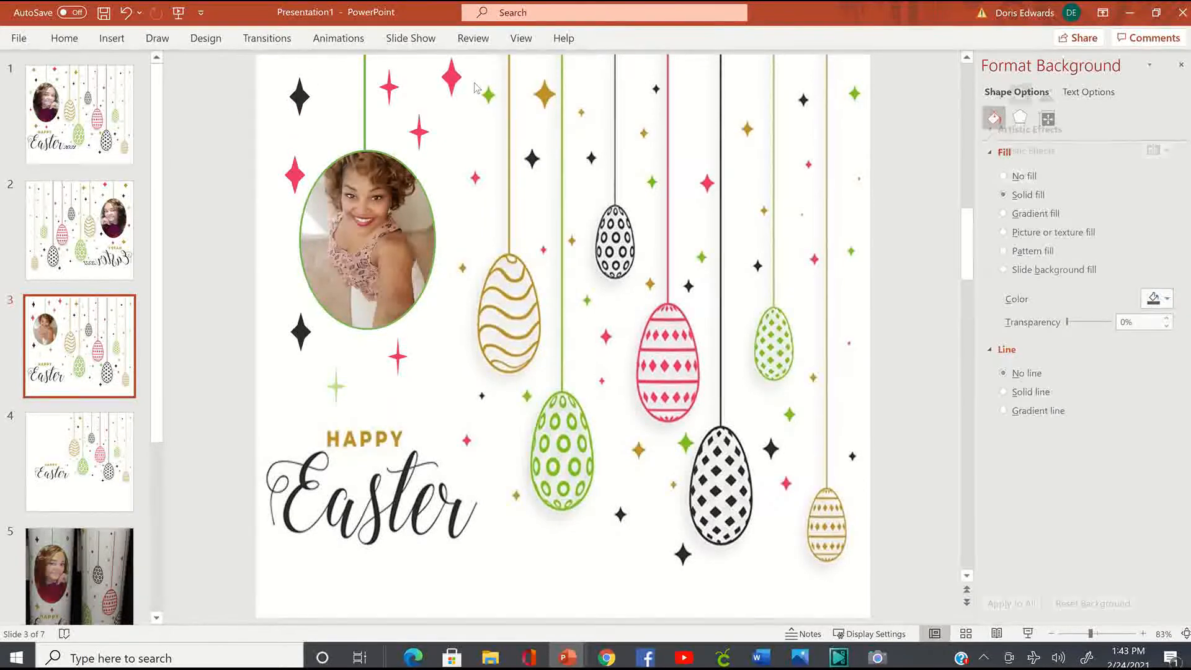
Step: Fill the pink star above the photo, just right of its hanging line, with the recently used gold
left_click(389, 88)
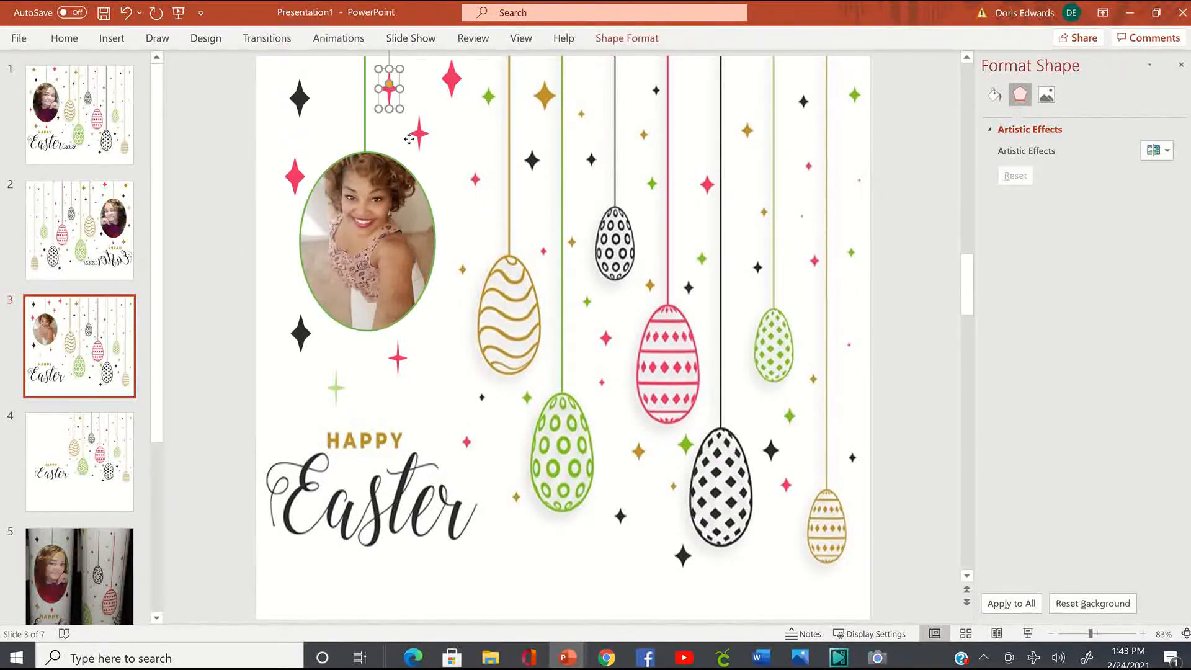
left_click(994, 118)
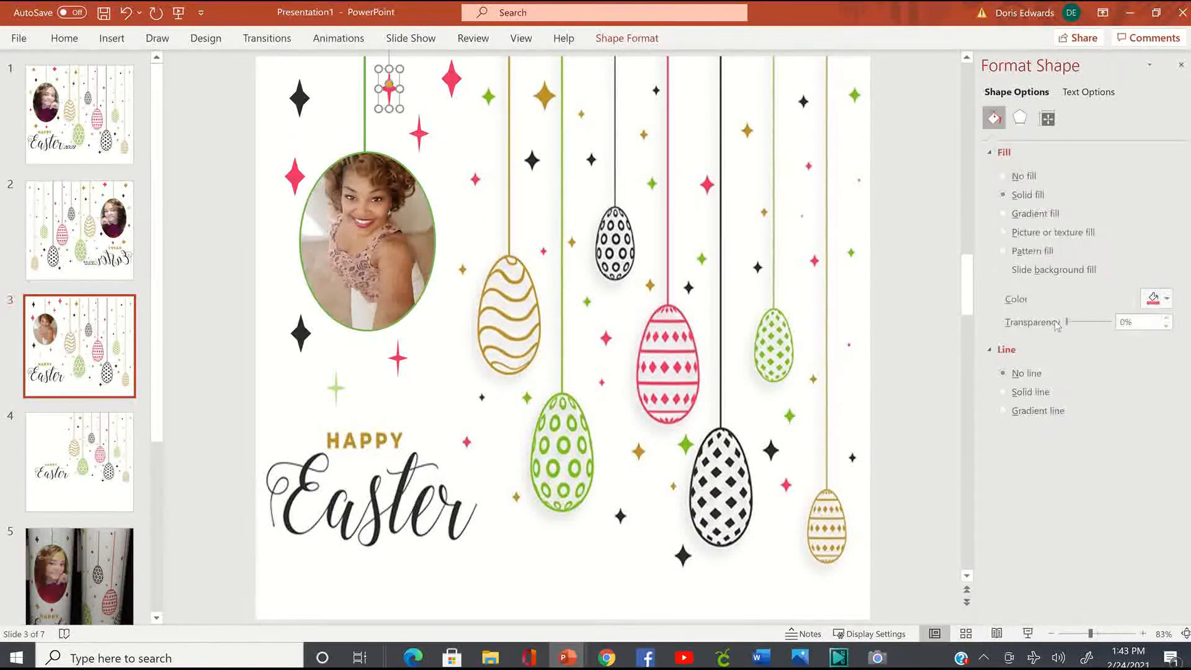
left_click(1168, 300)
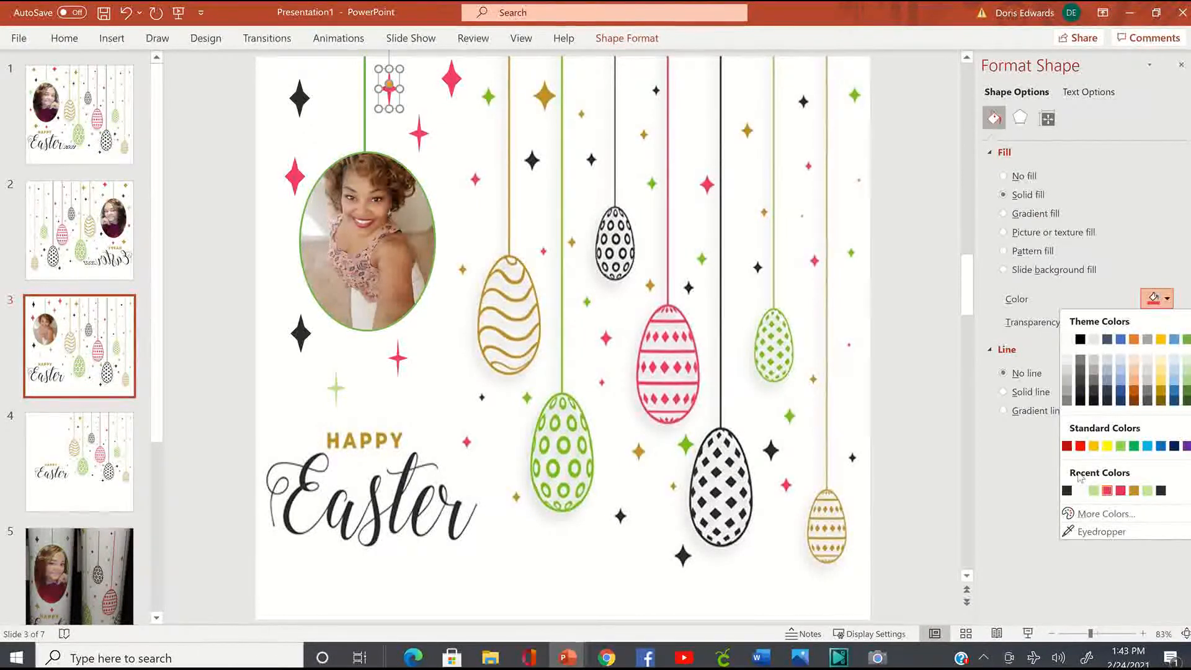
left_click(1134, 490)
left_click(230, 199)
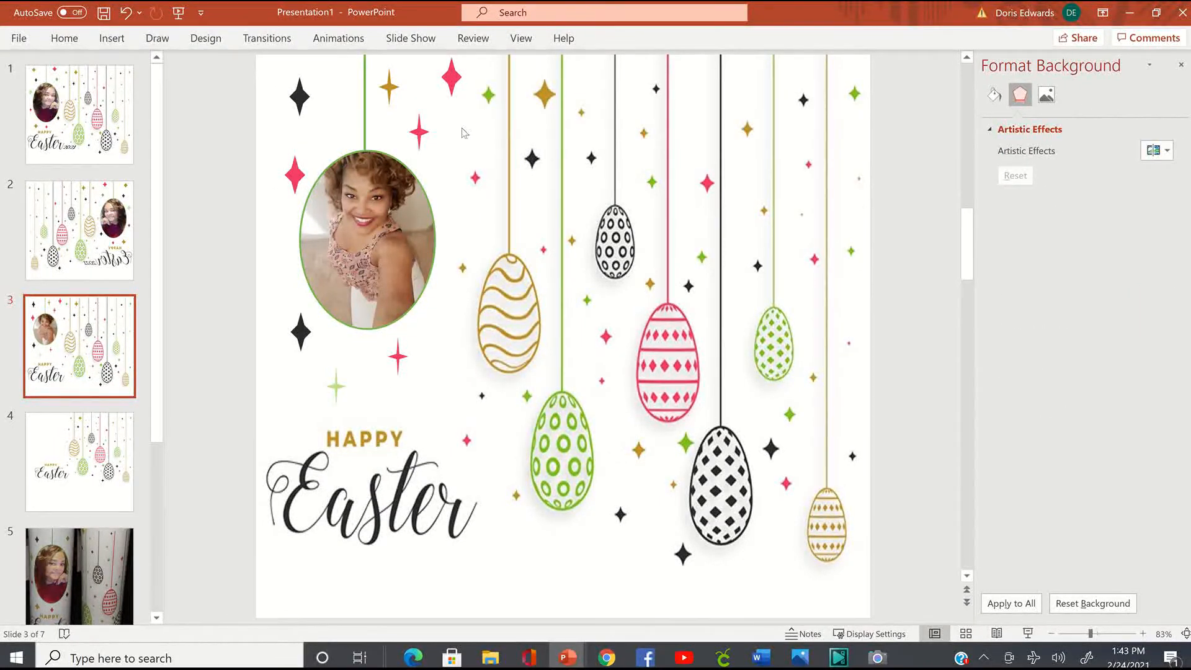
Step: Fill the pink star just above the photo's upper-right edge with the recently used light green
left_click(419, 131)
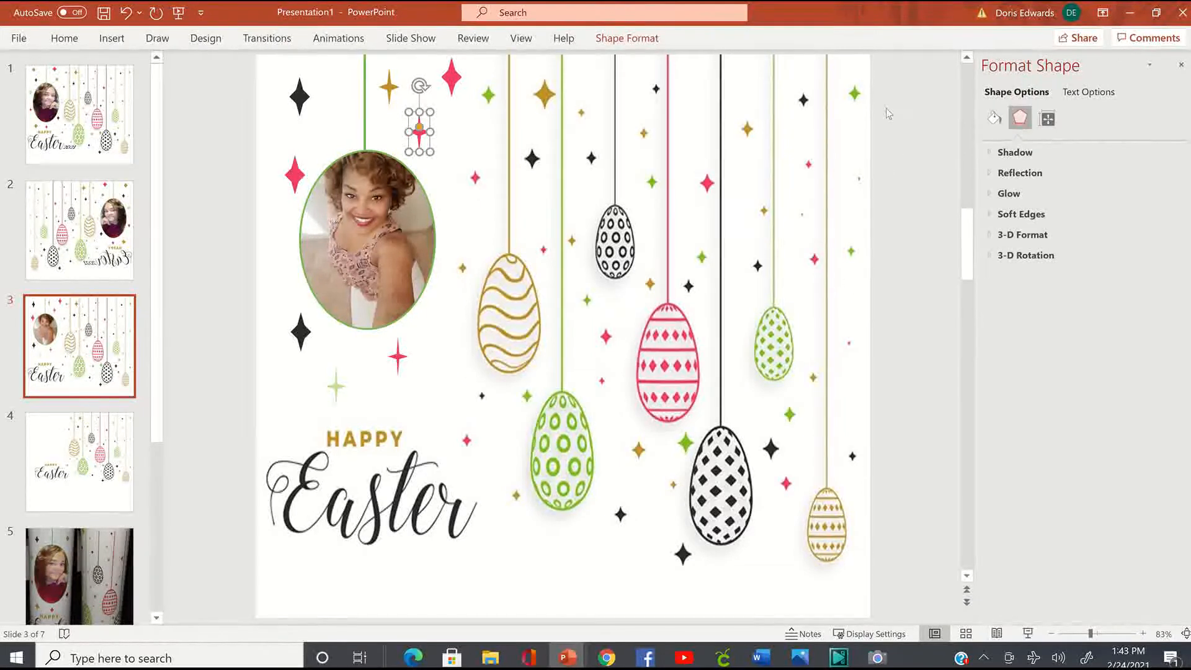
left_click(994, 118)
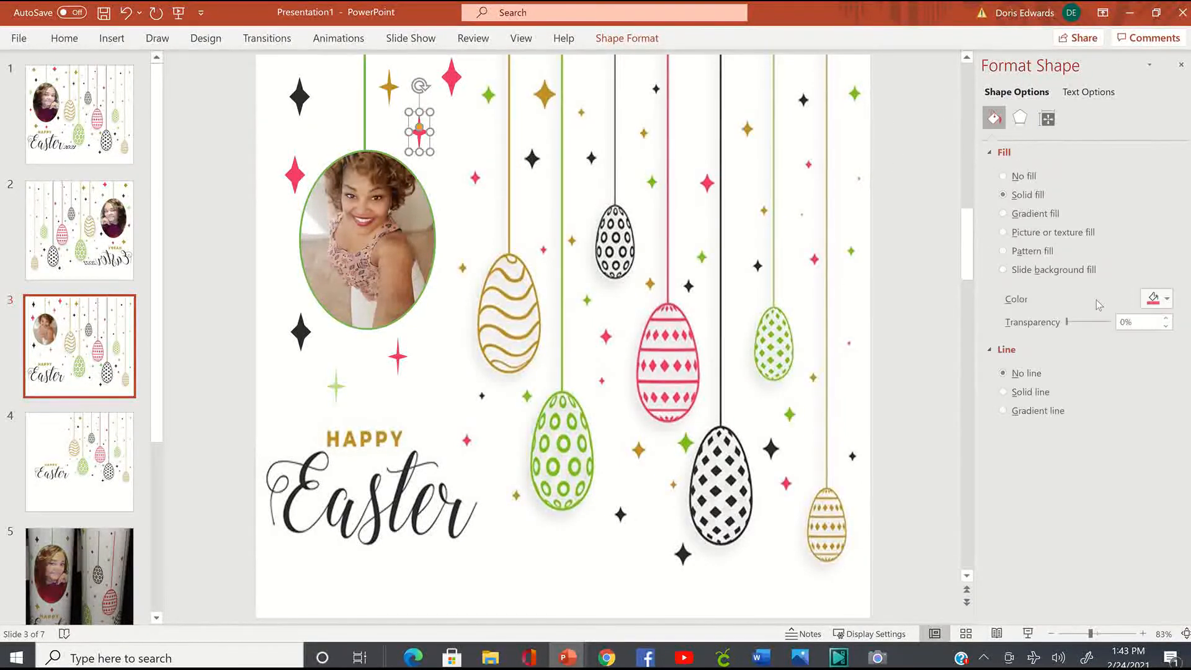
left_click(1154, 300)
left_click(1108, 491)
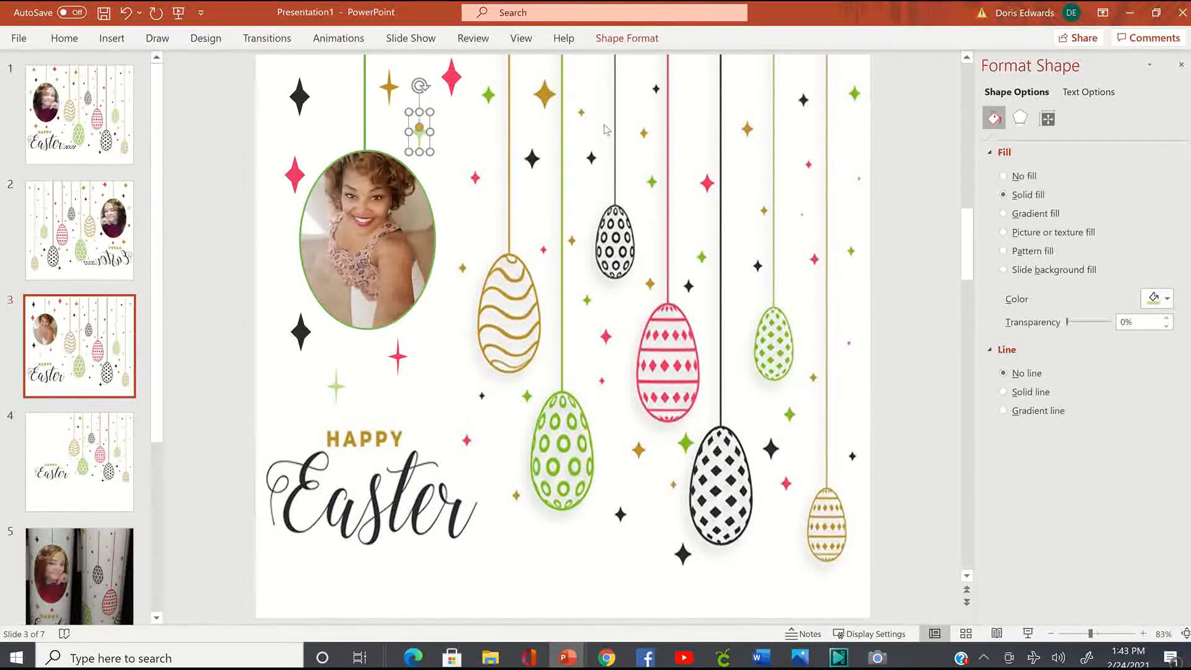
left_click(223, 183)
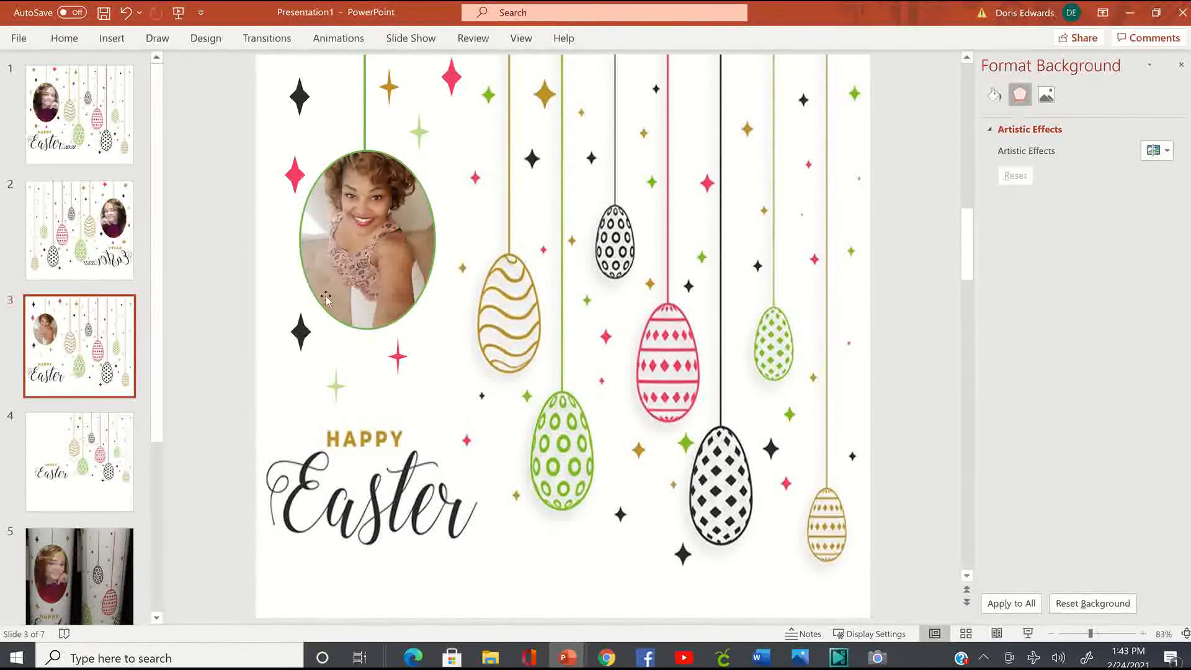
Step: Move the black star at the photo's lower-left edge slightly up and outward, and make it smaller with slimmer points
left_click(301, 333)
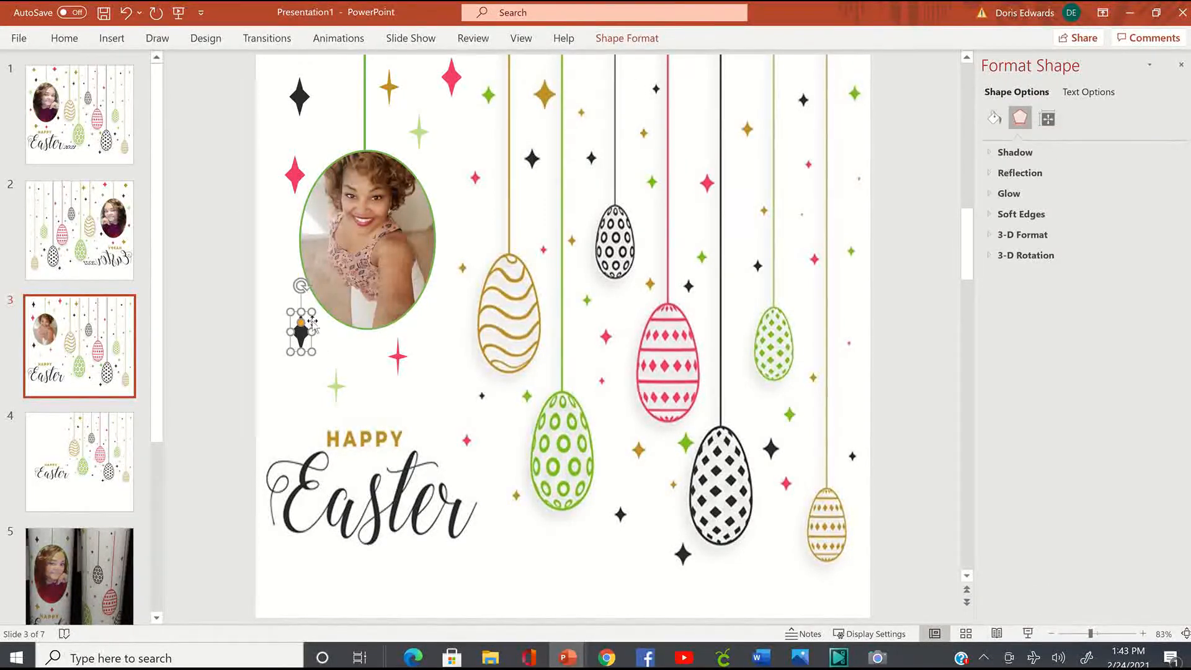
left_click_drag(302, 323, 290, 314)
left_click(284, 352)
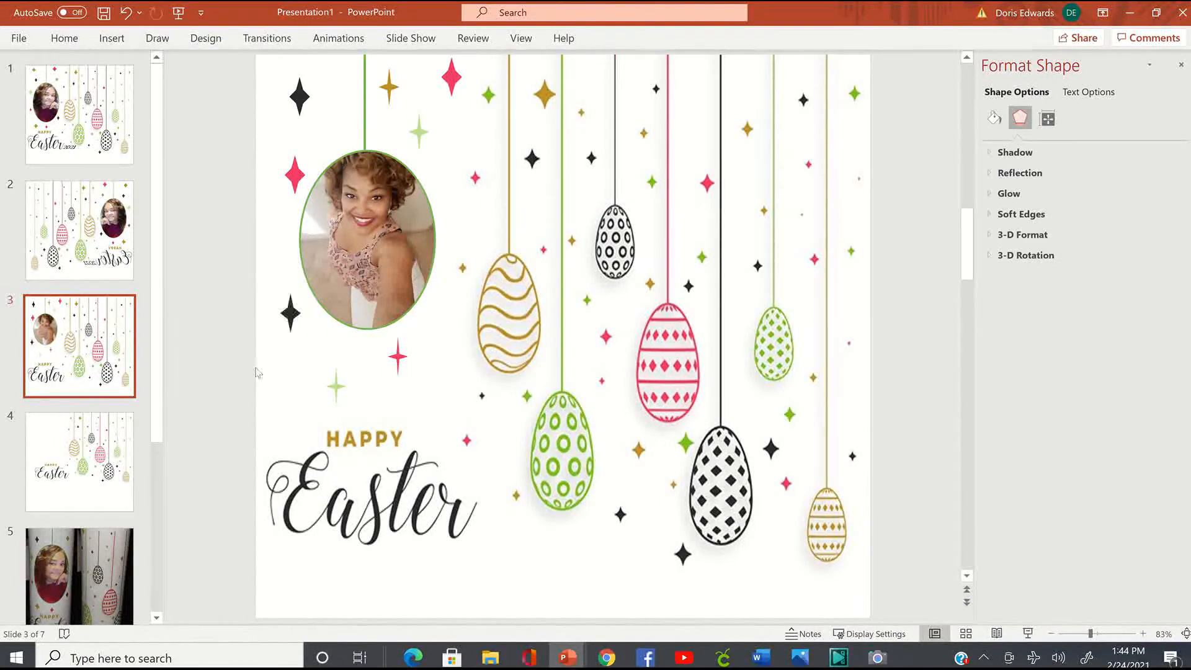
left_click(402, 357)
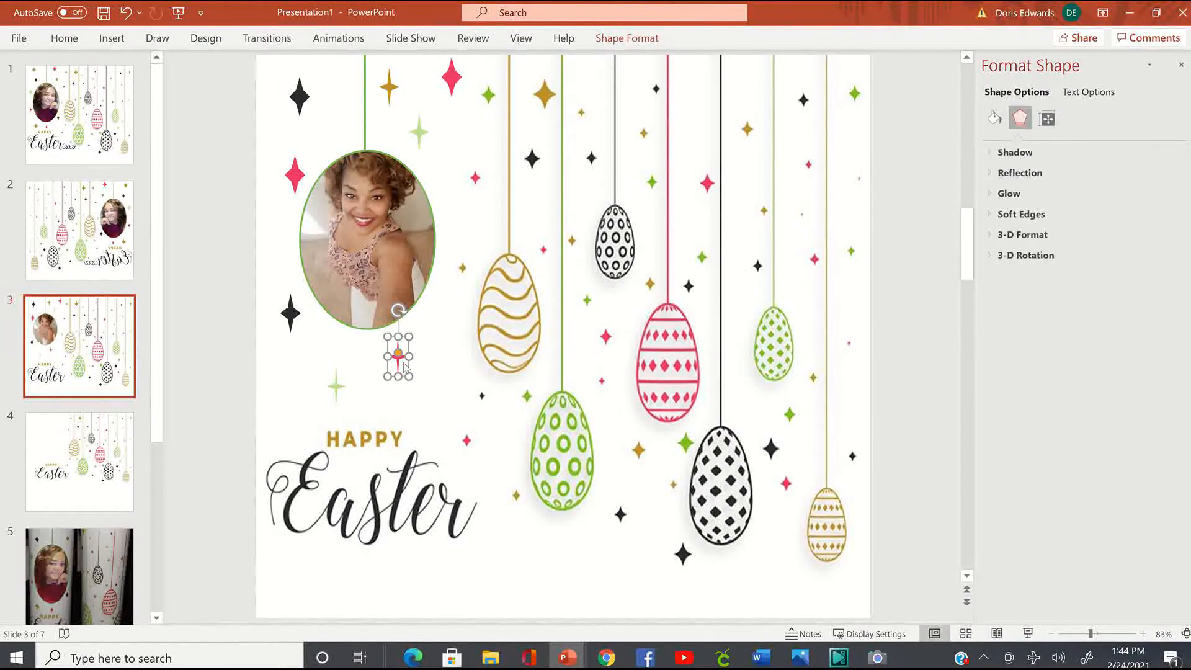
left_click(294, 314)
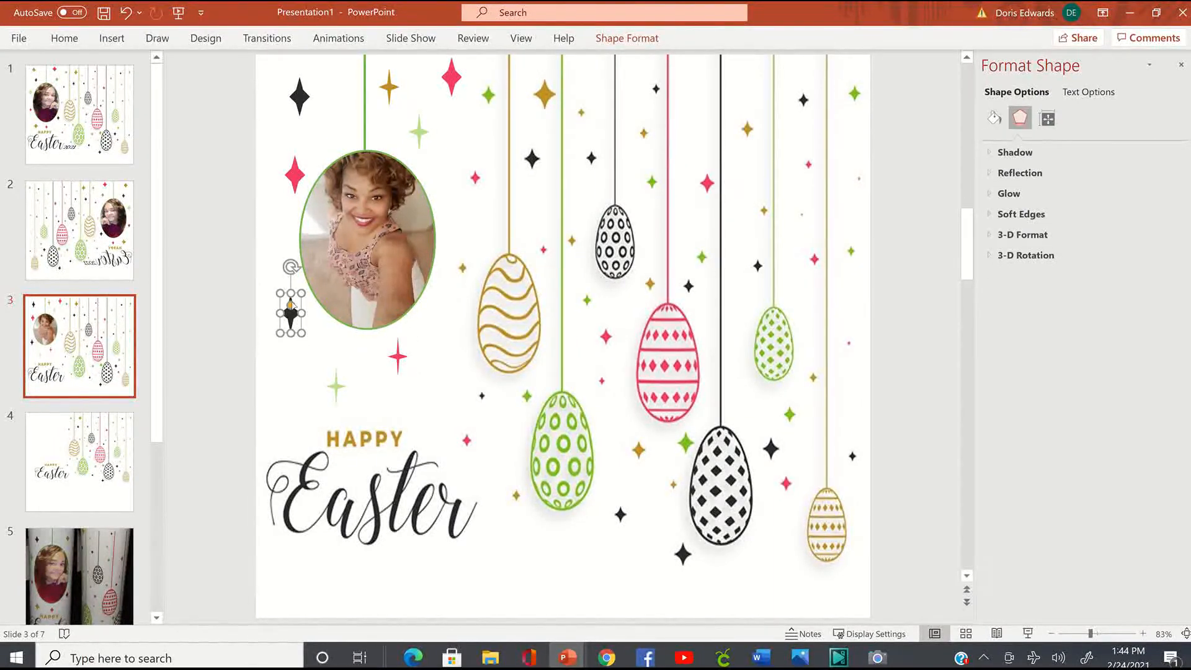
mouse_move(290, 308)
left_mouse_down()
mouse_move(301, 328)
mouse_move(296, 319)
left_mouse_up()
left_click(242, 323)
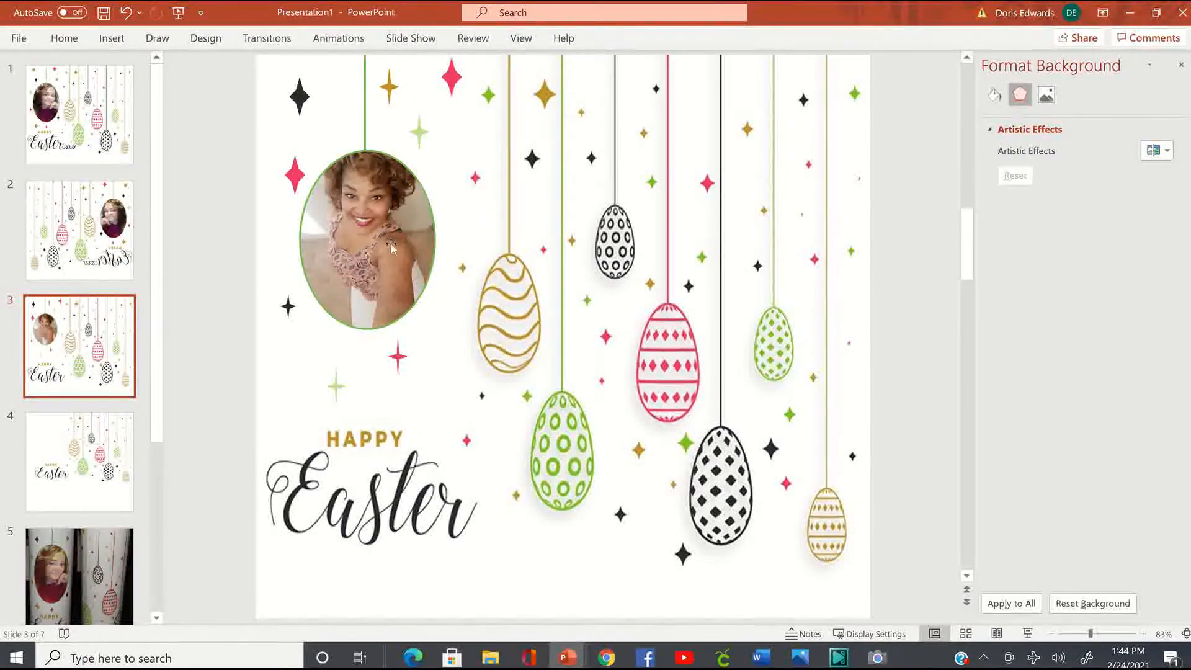
Step: Insert a text box reading 2021 just after the word Easter, below the ring-patterned green egg
left_click(103, 43)
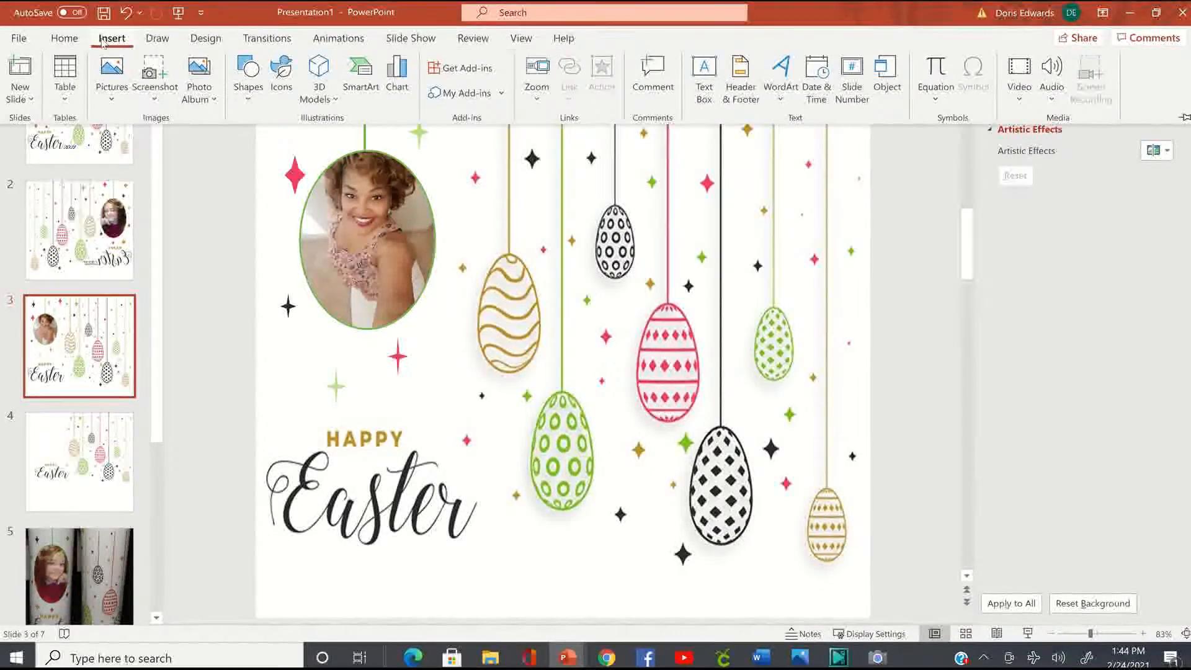
left_click(693, 94)
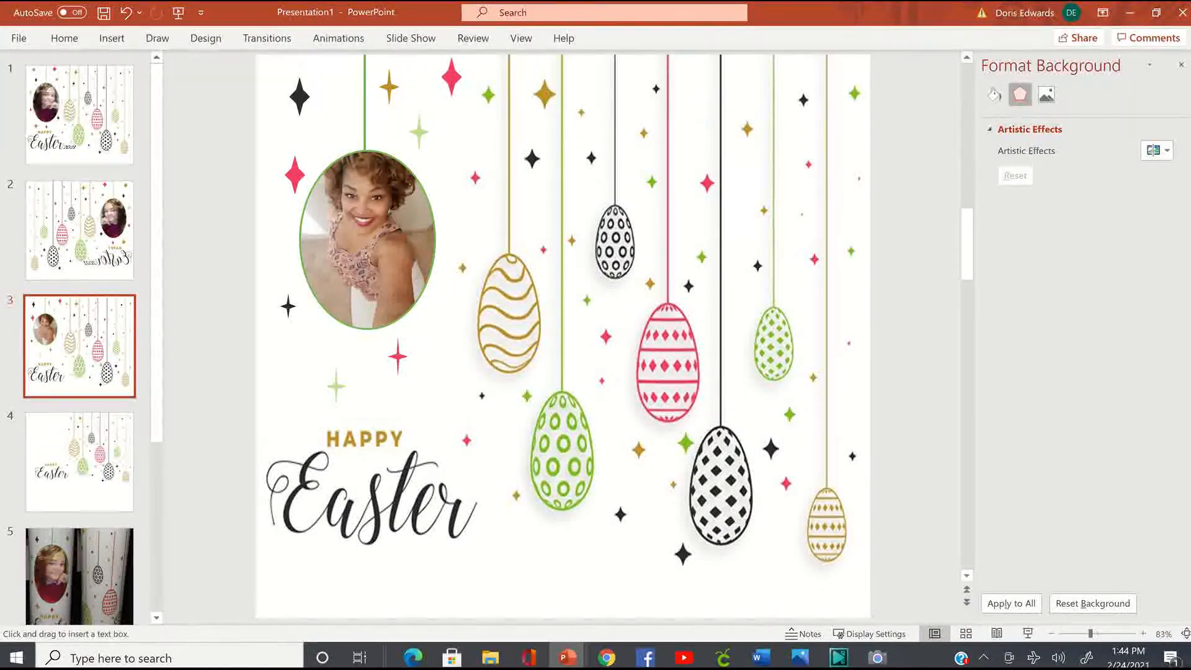
left_click_drag(480, 517, 605, 551)
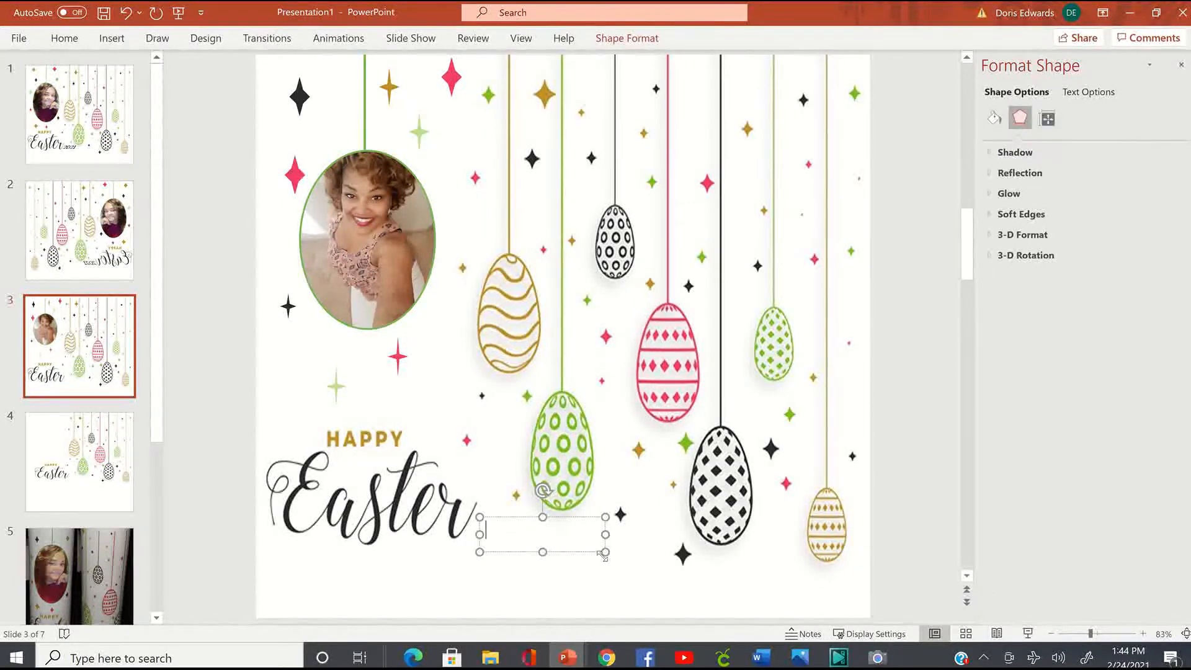
type("2021")
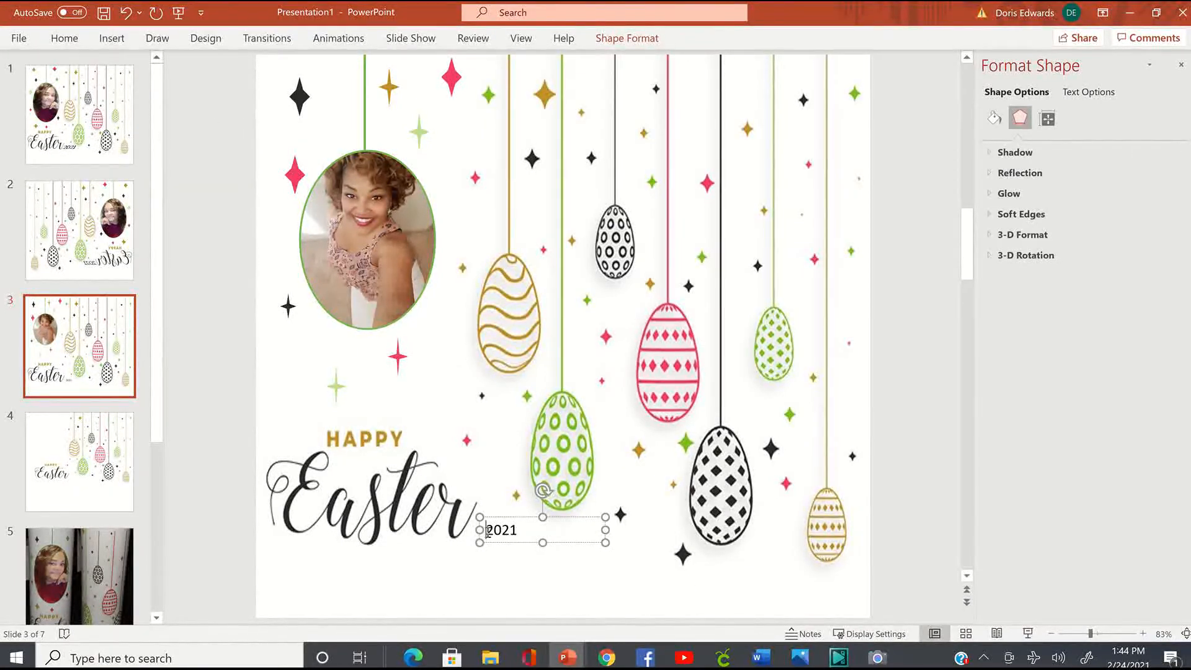
Step: Format the 2021 text in bold Alex Brush at size 36
left_click_drag(486, 531, 558, 533)
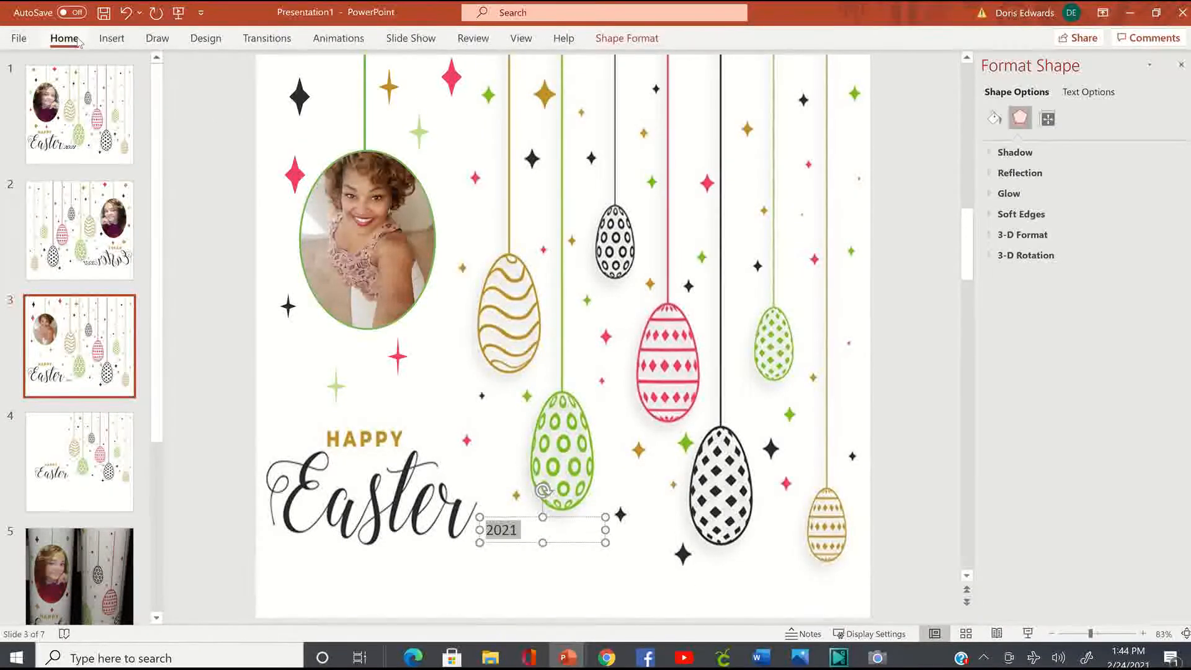
left_click(65, 38)
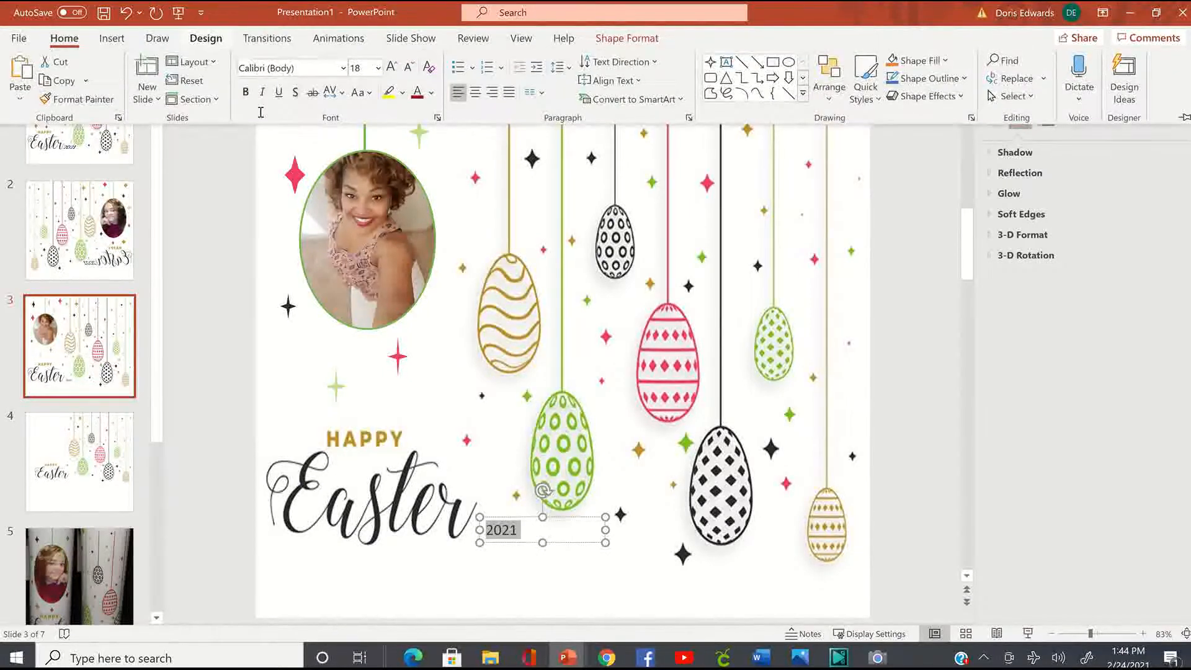
left_click(343, 68)
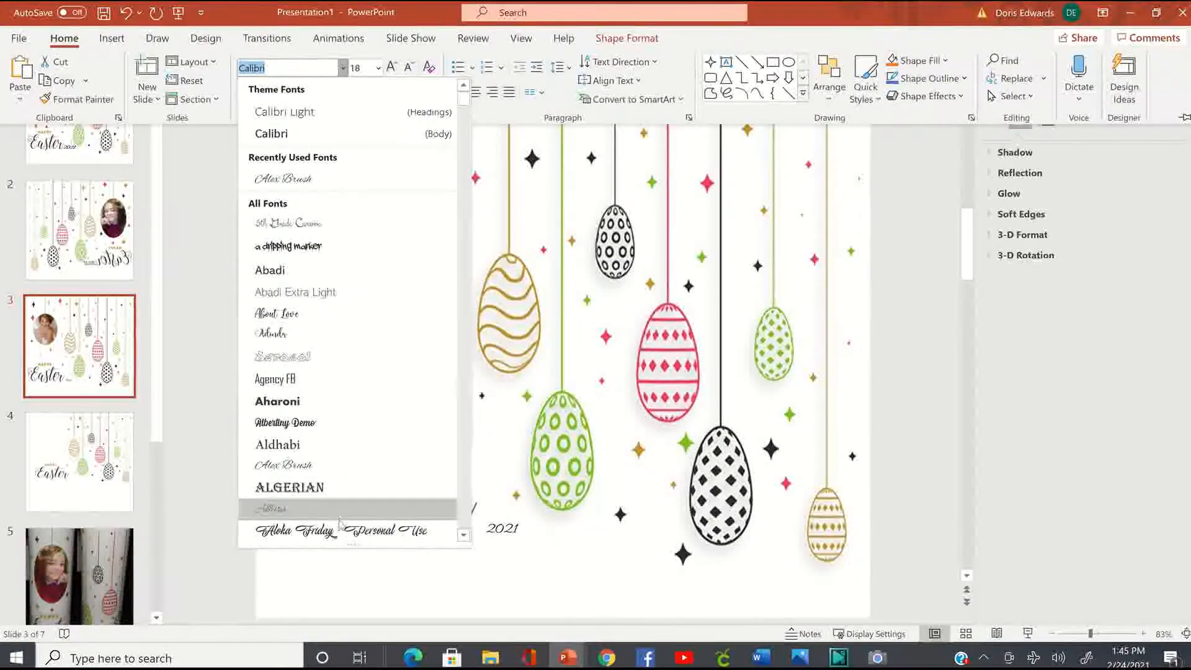
left_click(326, 471)
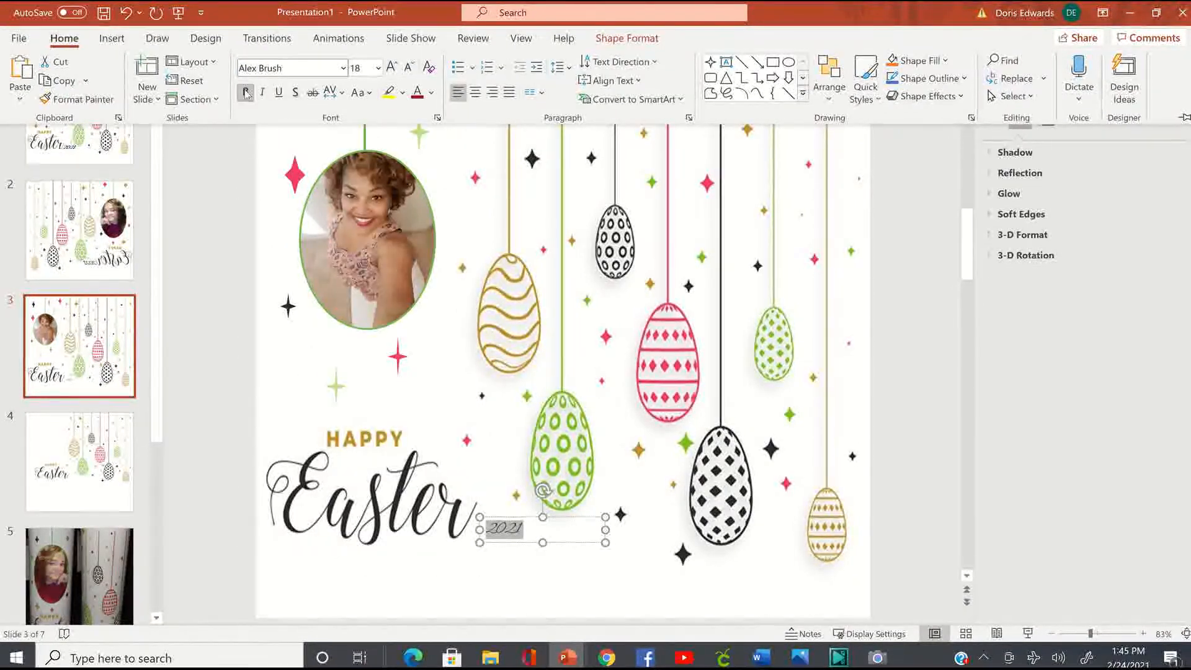
left_click(379, 67)
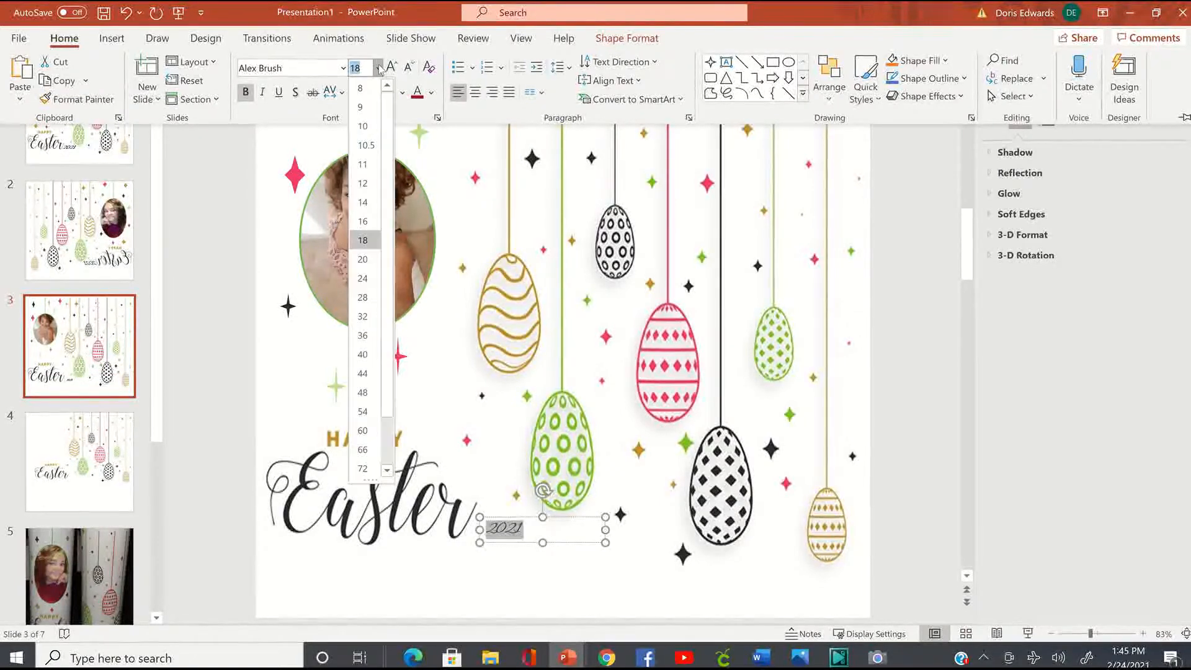
left_click(363, 336)
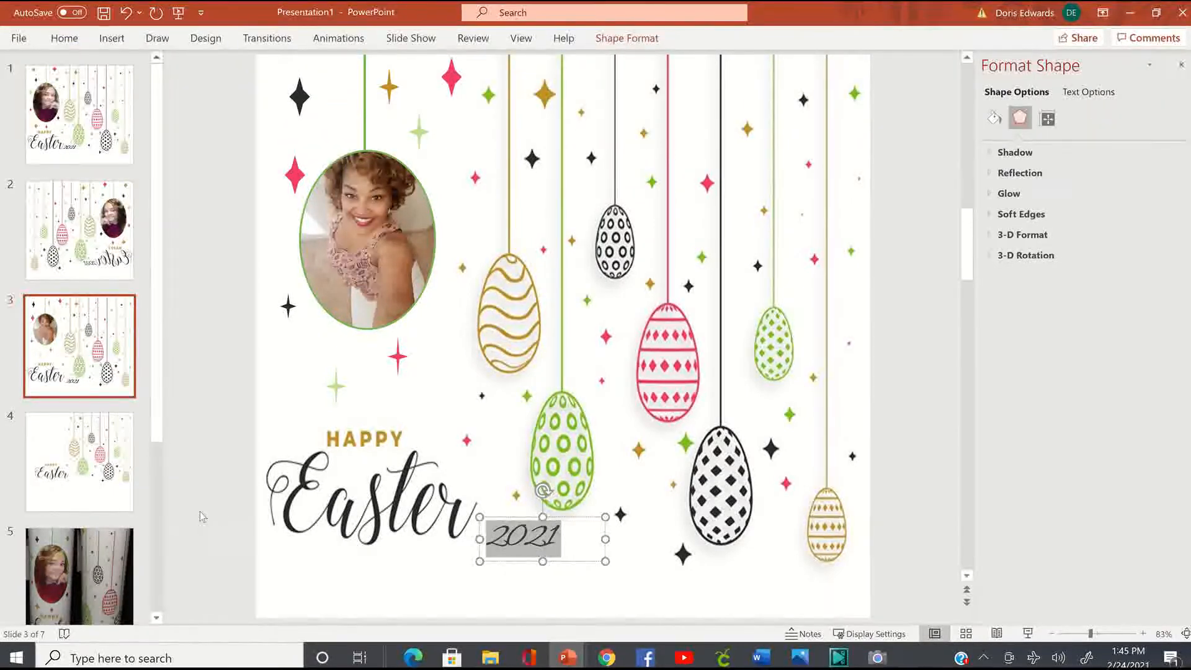
left_click(200, 516)
Step: Move the 2021 text box slightly up and closer to the end of the word Easter
left_click(524, 537)
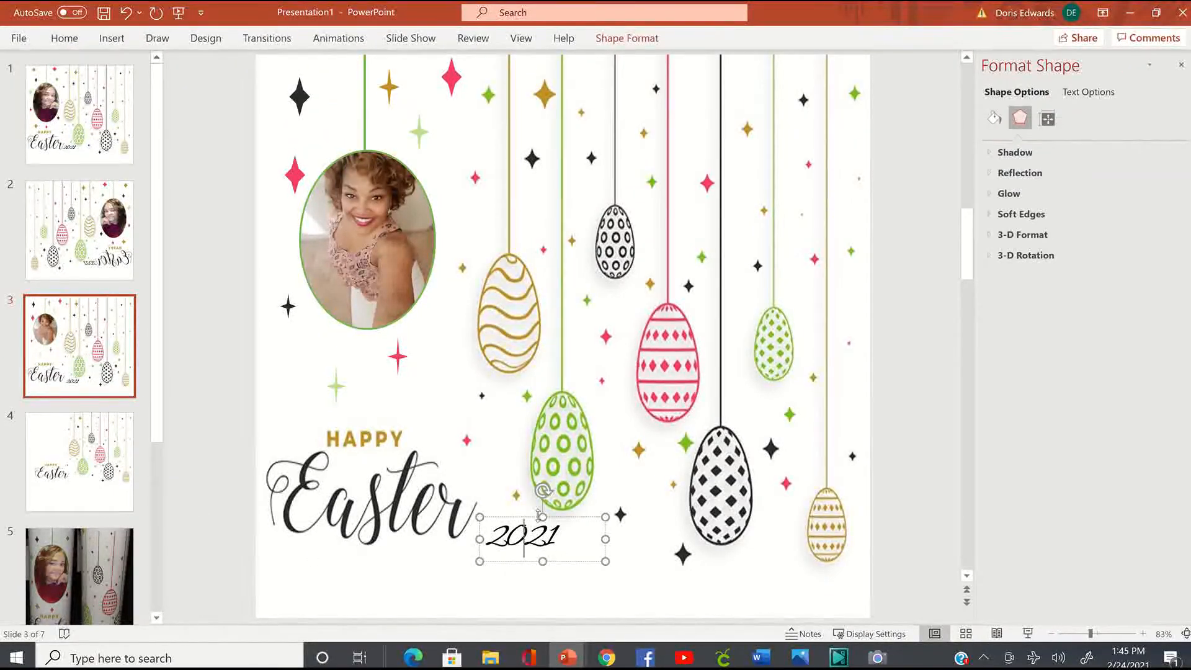
left_click_drag(537, 520, 524, 507)
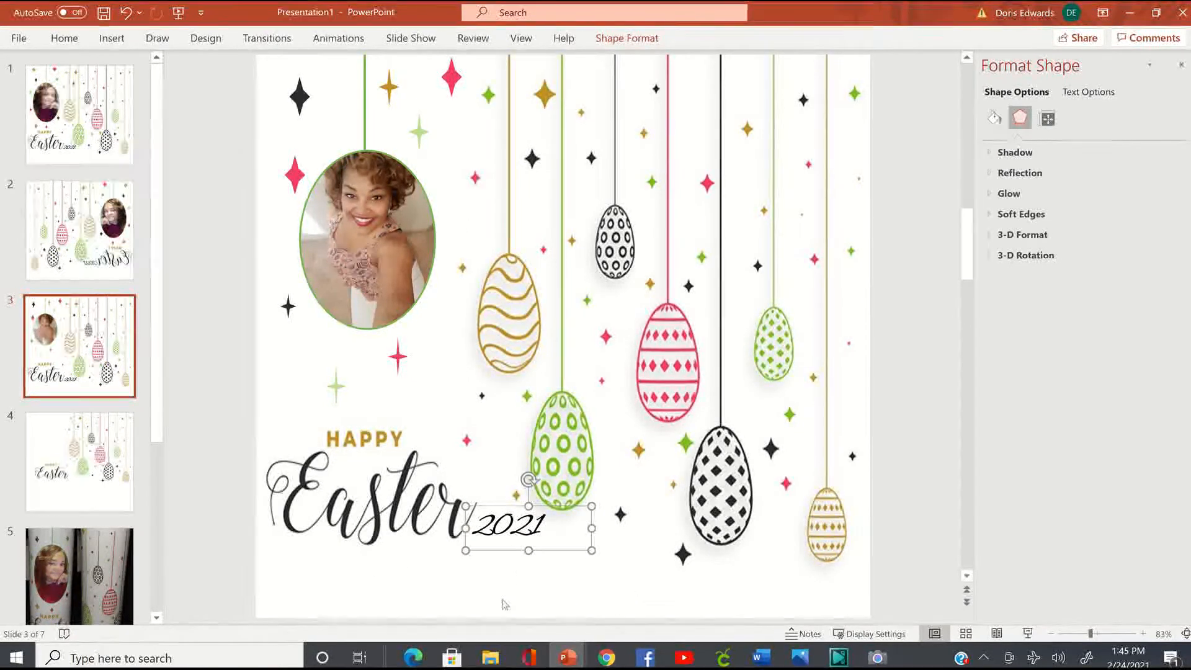
left_click(228, 374)
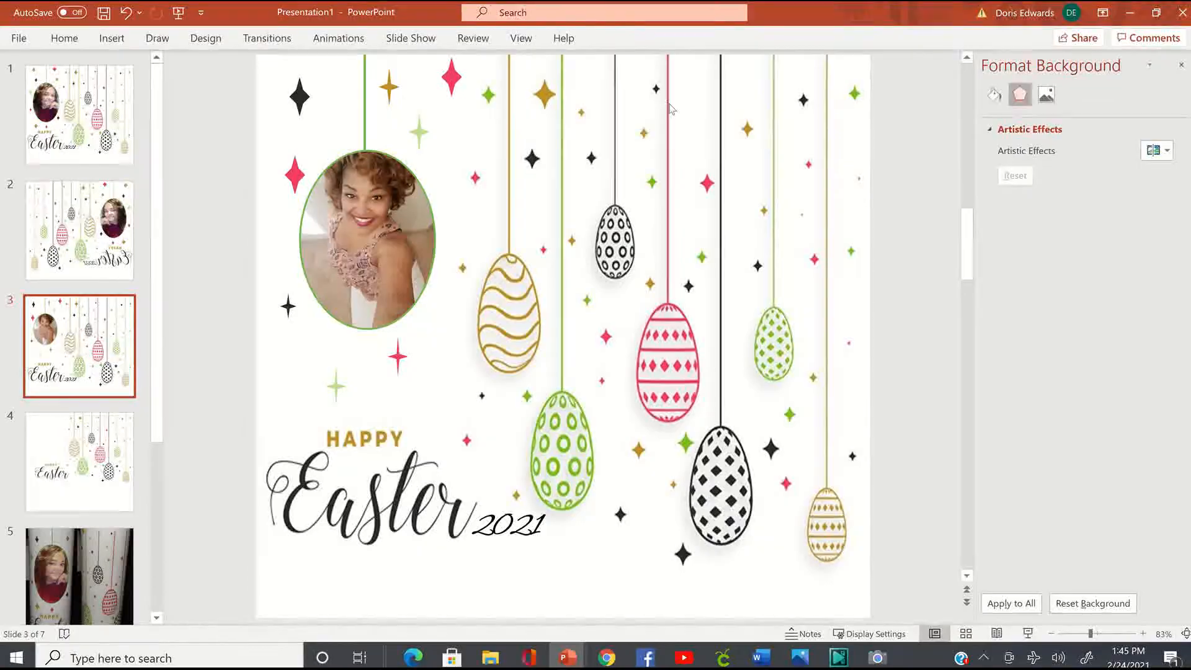
Step: Capture the whole slide canvas as a rectangular screen snip
key("super+shift+s")
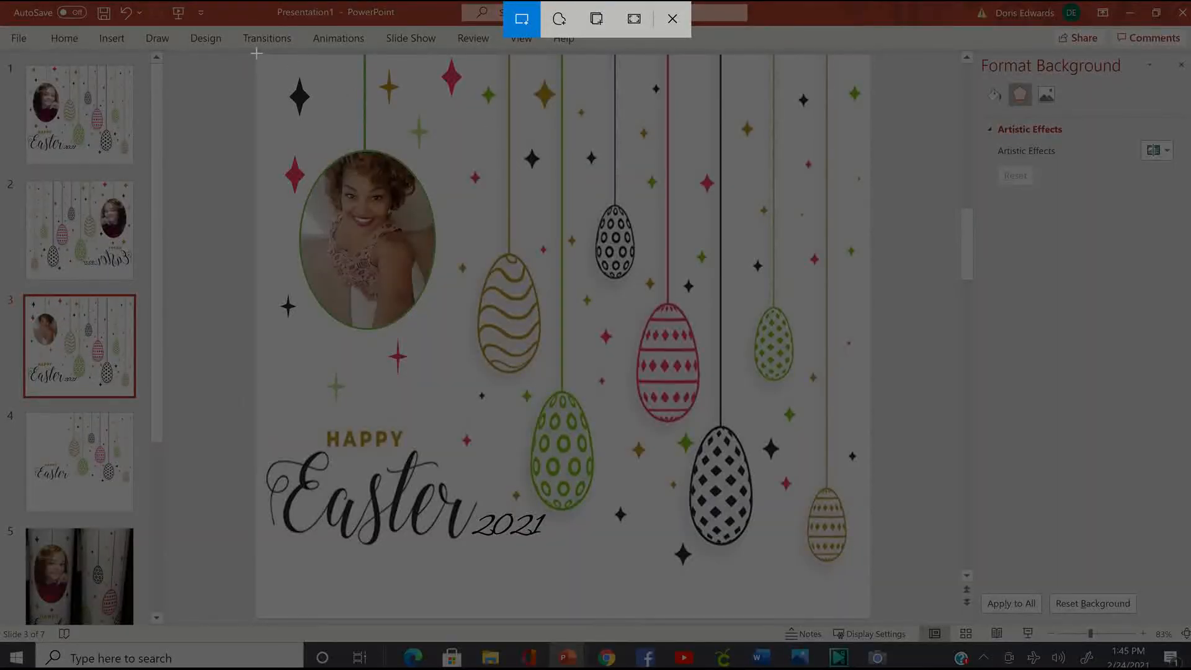
left_click_drag(255, 55, 868, 616)
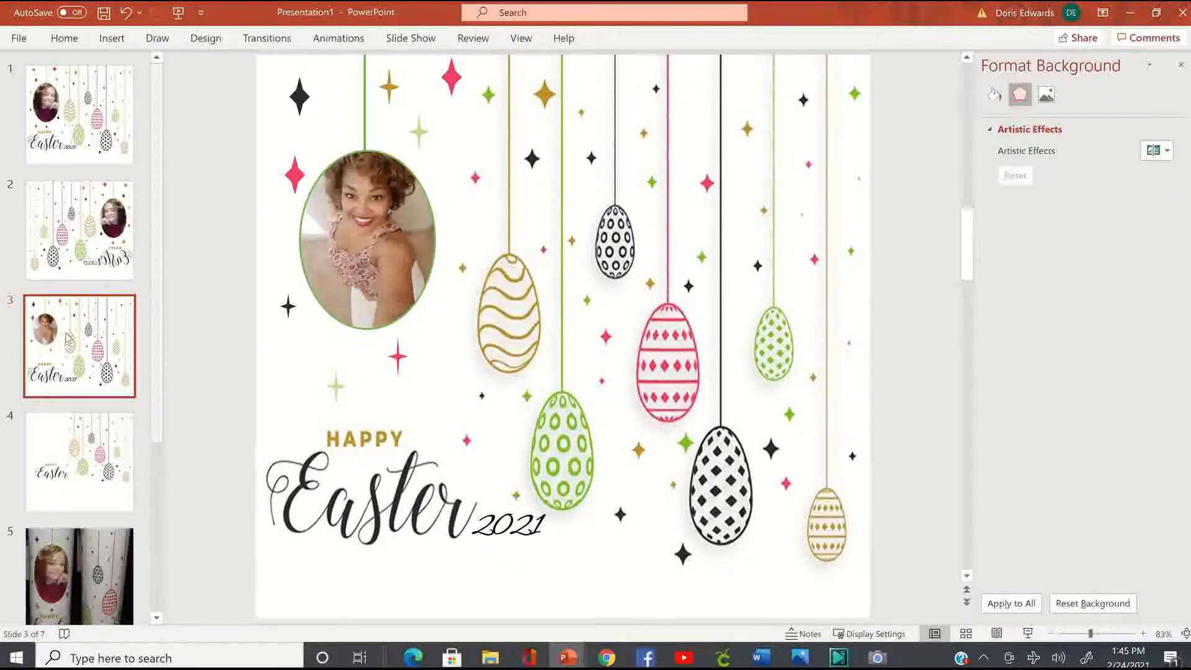
Step: Add a blank slide after slide 3 and paste the captured design onto it so the picture fills the slide
right_click(80, 326)
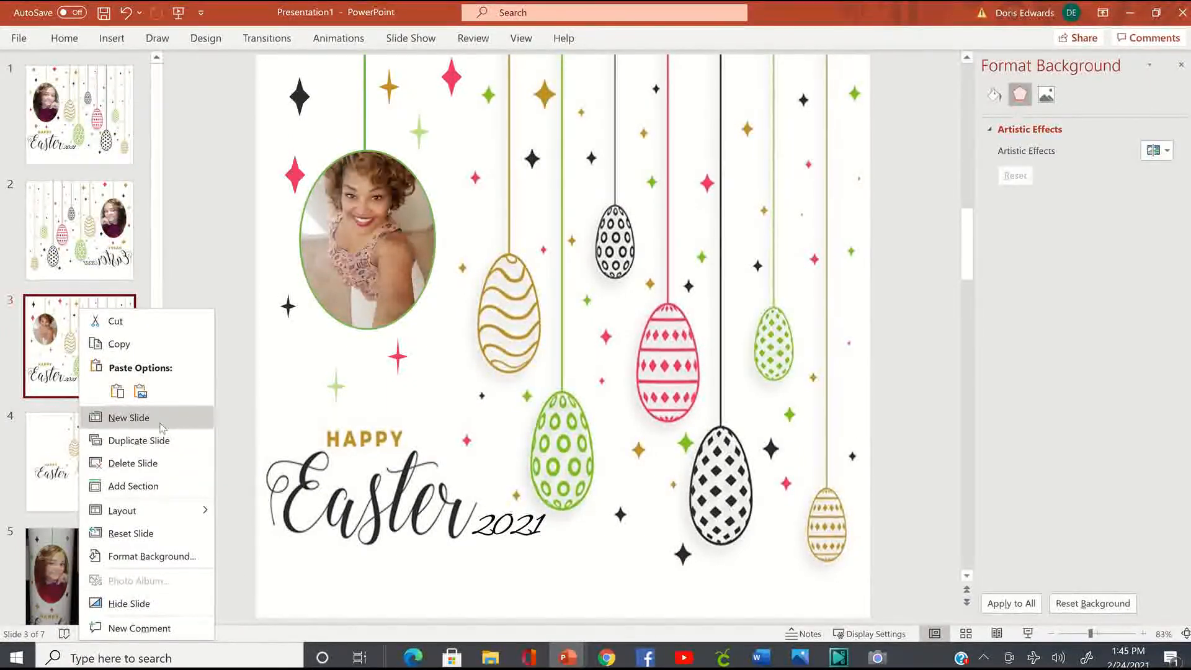
left_click(128, 418)
right_click(363, 124)
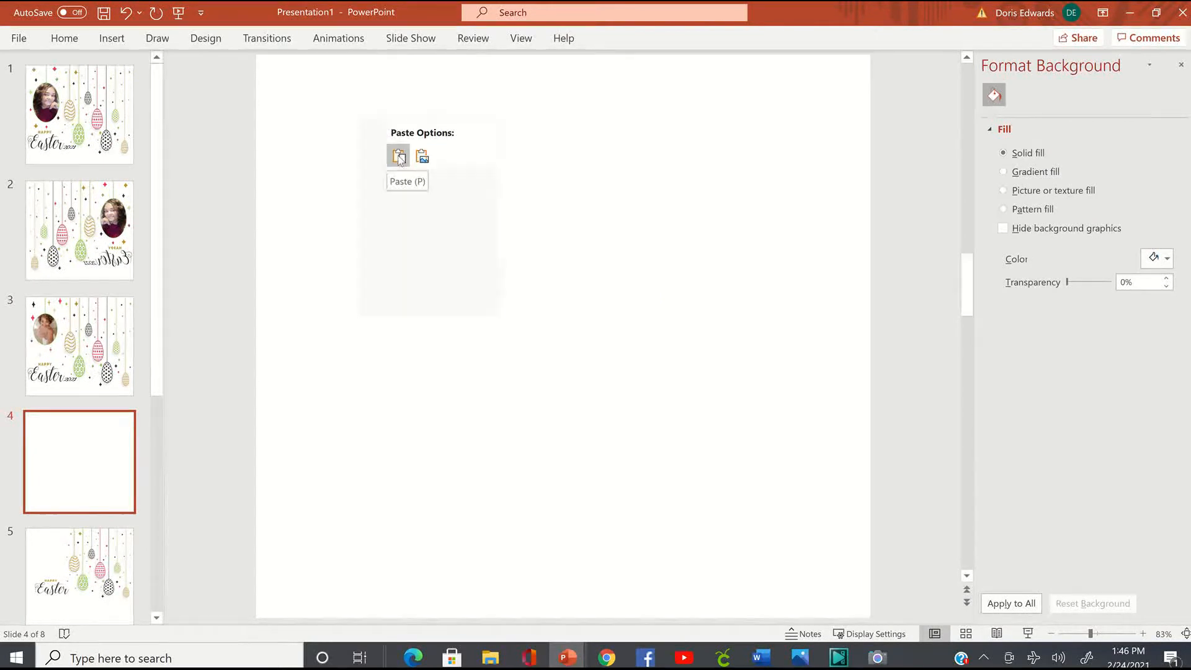
left_click(398, 156)
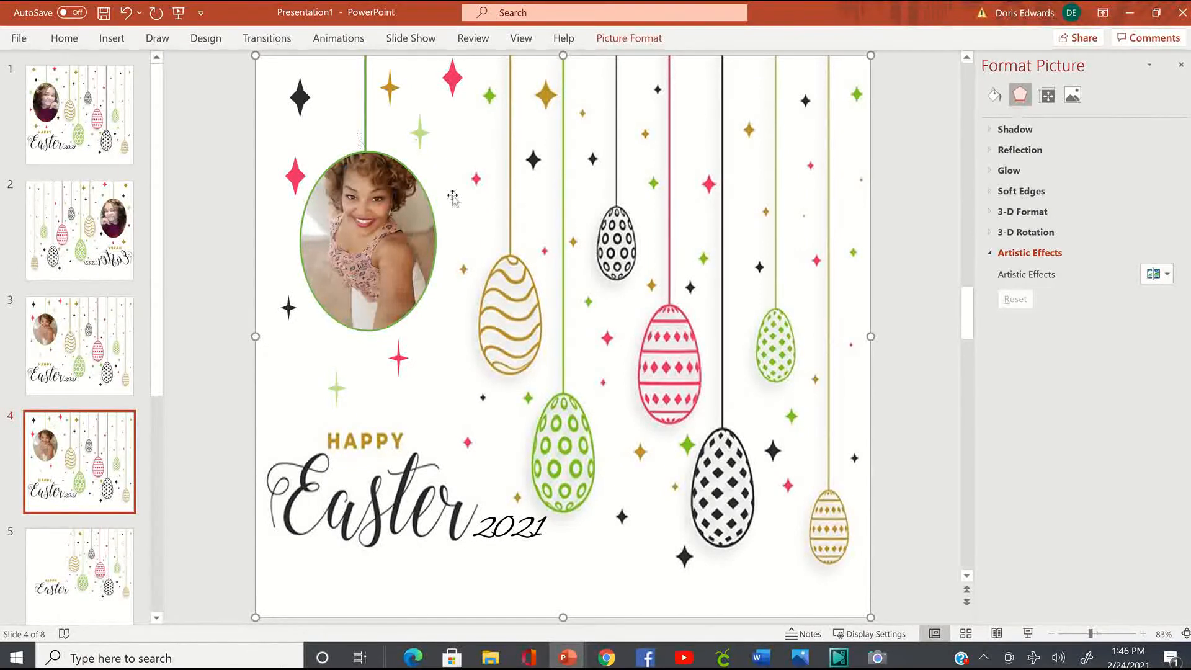
left_click_drag(550, 156, 611, 166)
left_click_drag(415, 143, 354, 133)
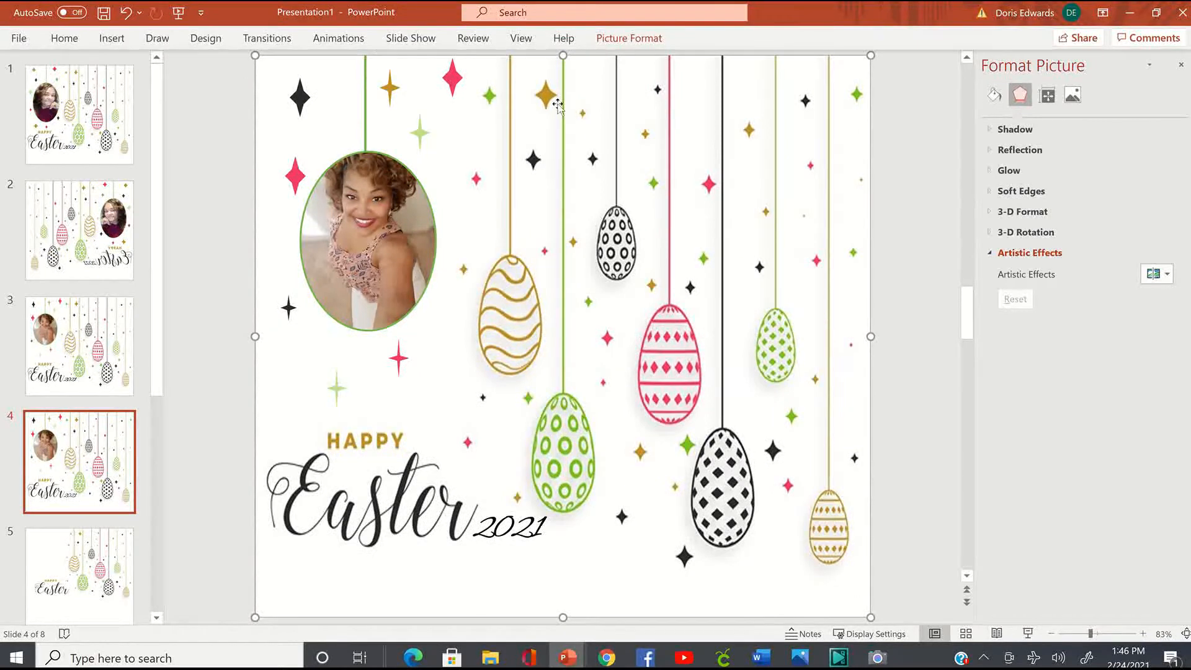
Step: Flip the pasted design picture horizontally to mirror it for the tumbler transfer
left_click(628, 37)
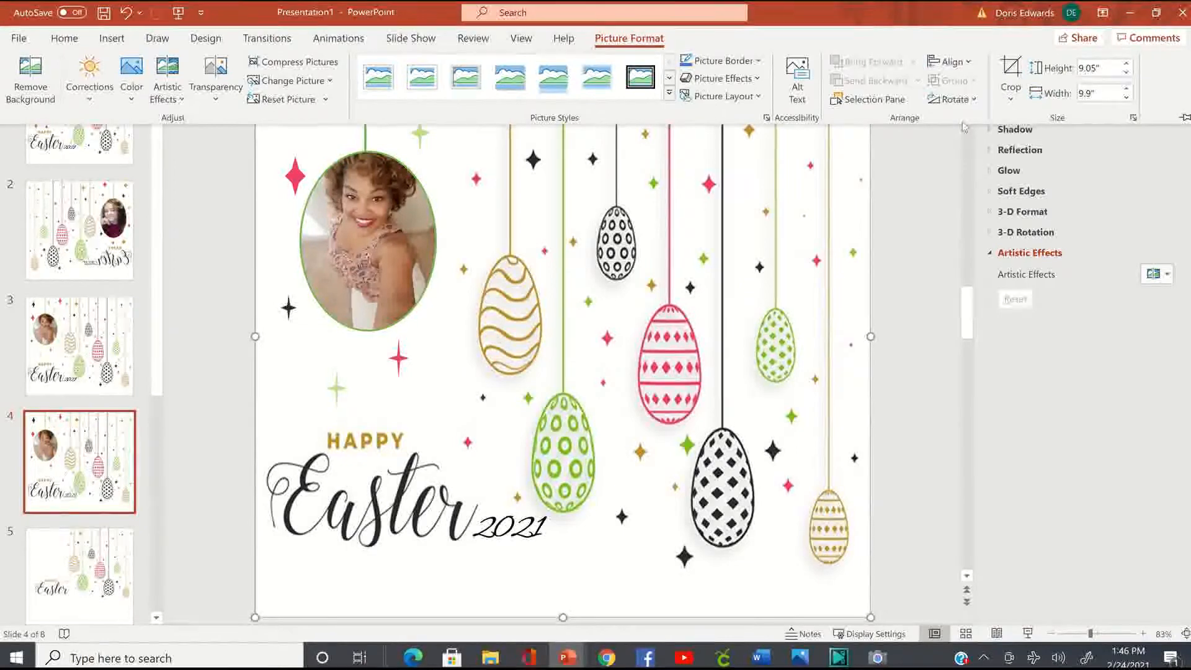
left_click(976, 102)
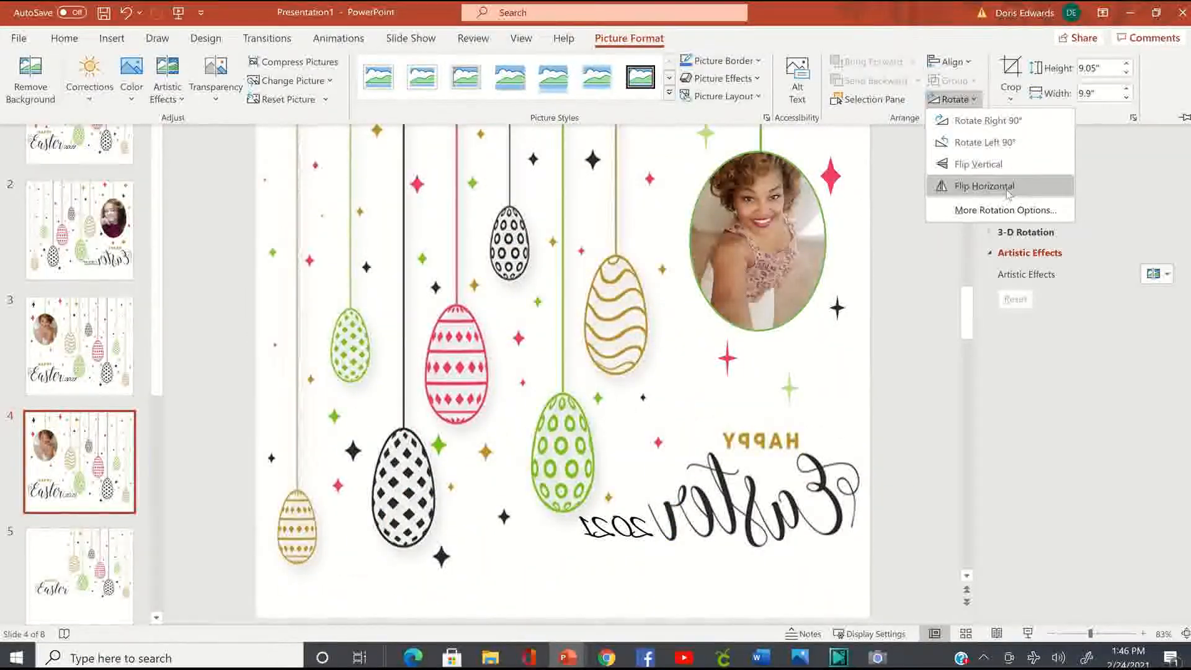
left_click(1007, 186)
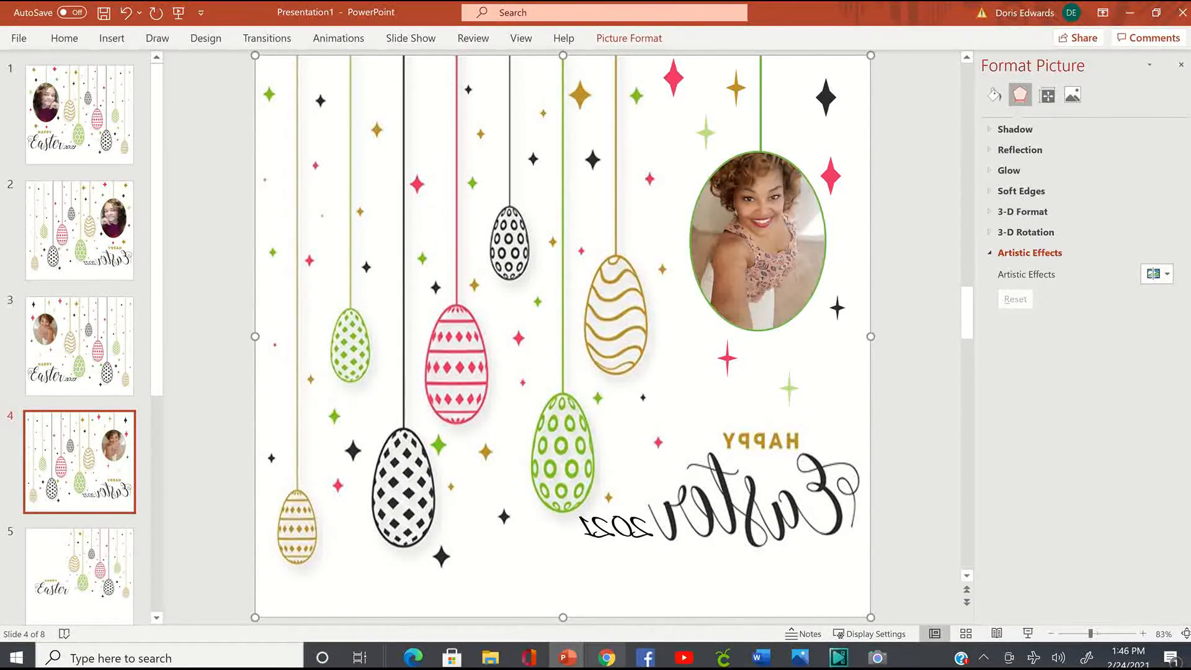
Step: Switch to Chrome and copy the video attribution link for the Freepik Happy Easter eggs vector
left_click(607, 659)
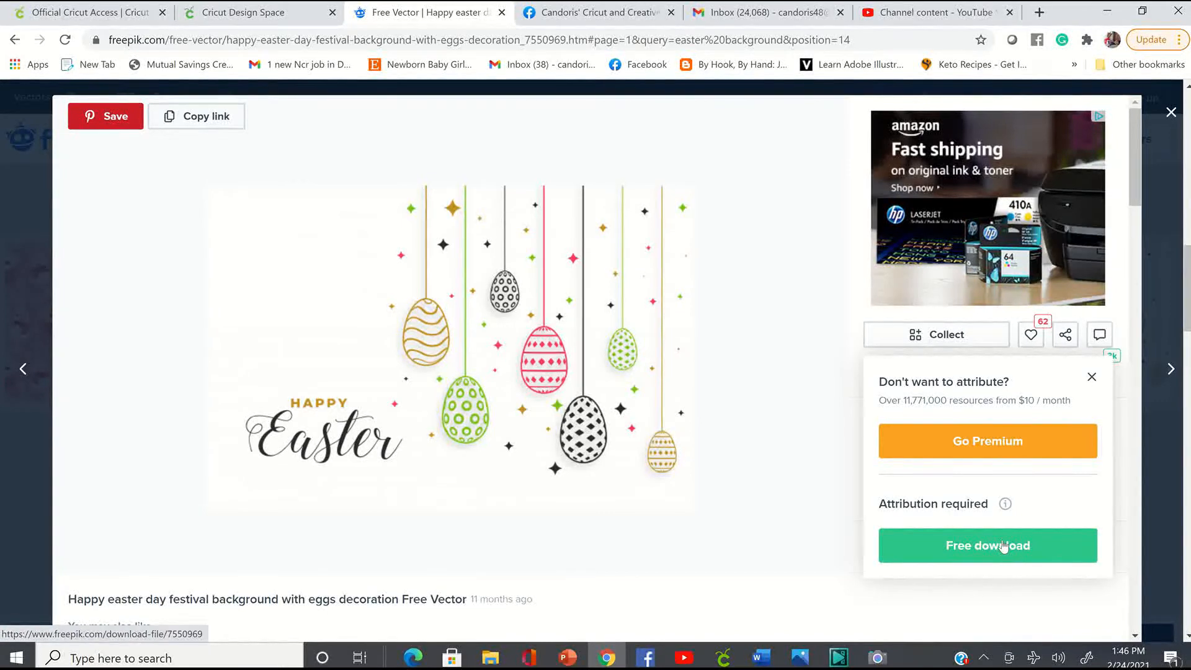
left_click(1005, 504)
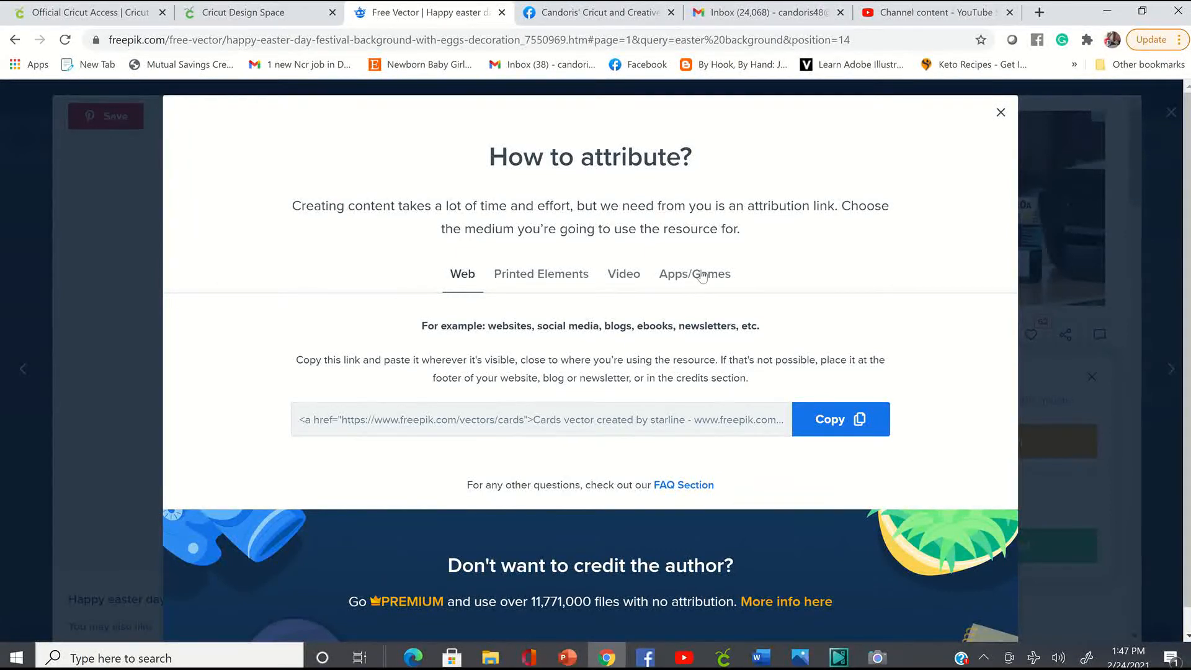
left_click(844, 426)
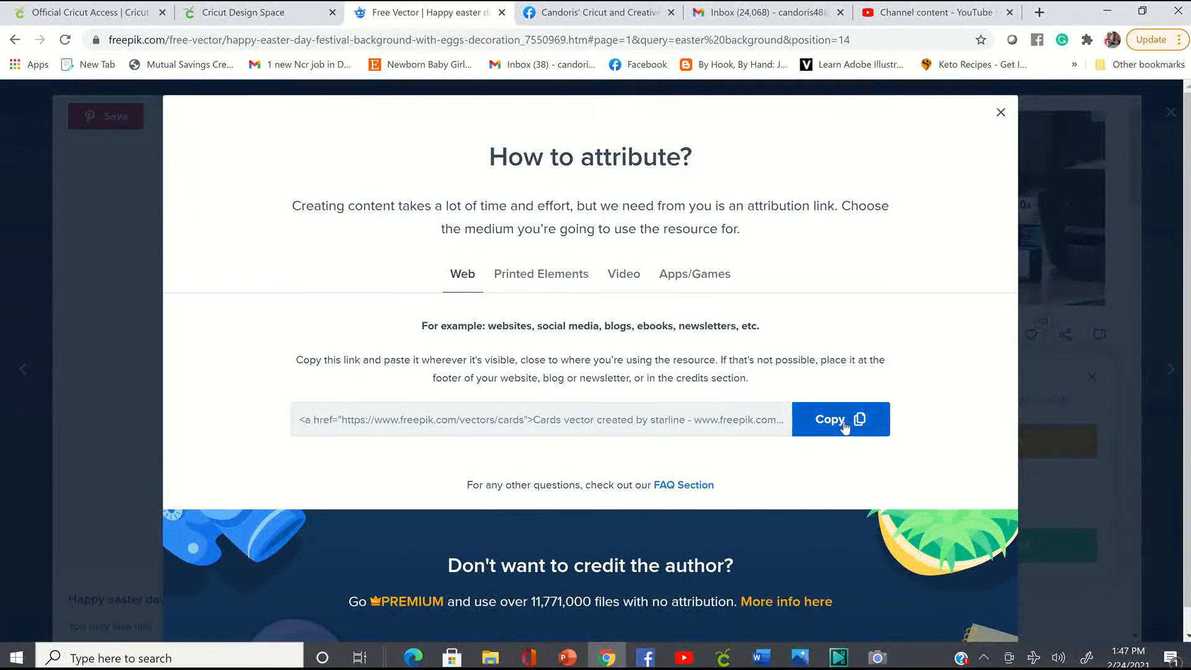
left_click(632, 279)
left_click(824, 402)
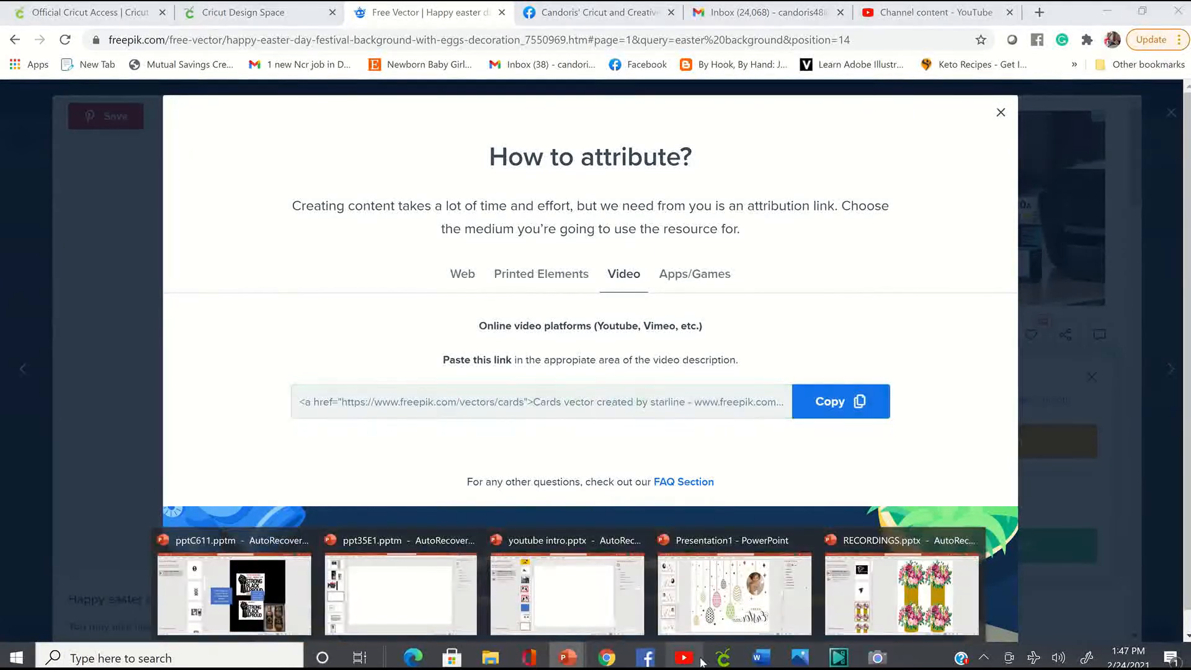
Step: Return to Presentation1 in PowerPoint and paste the Freepik attribution text onto the mirrored design slide
left_click(733, 589)
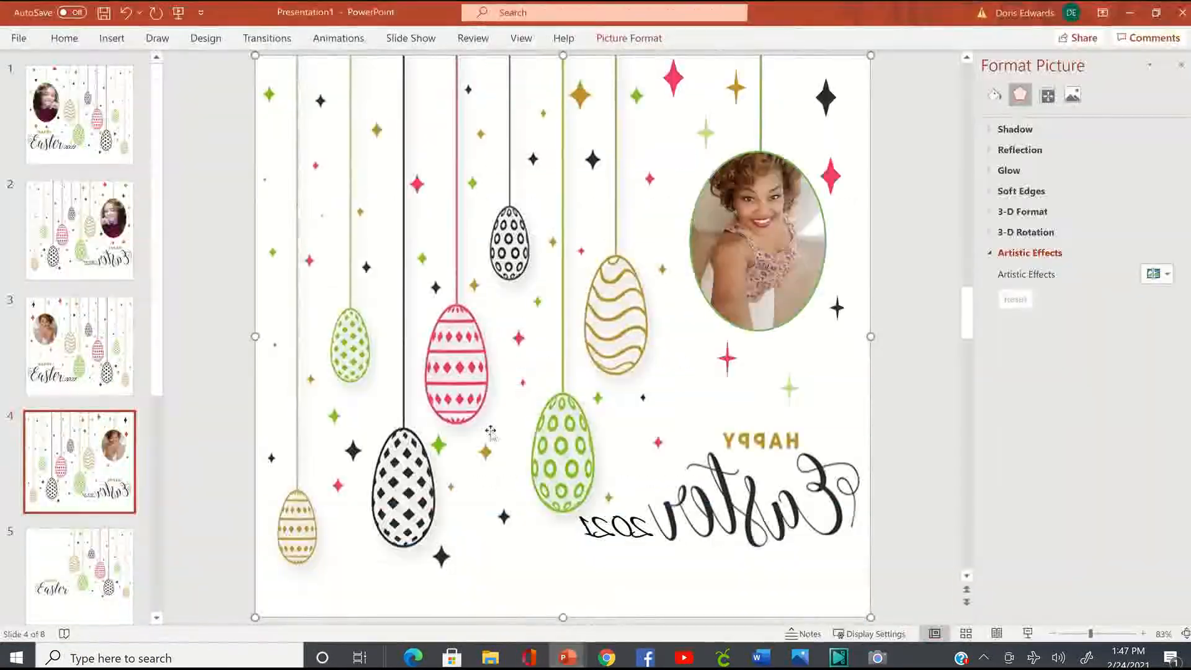
left_click(241, 299)
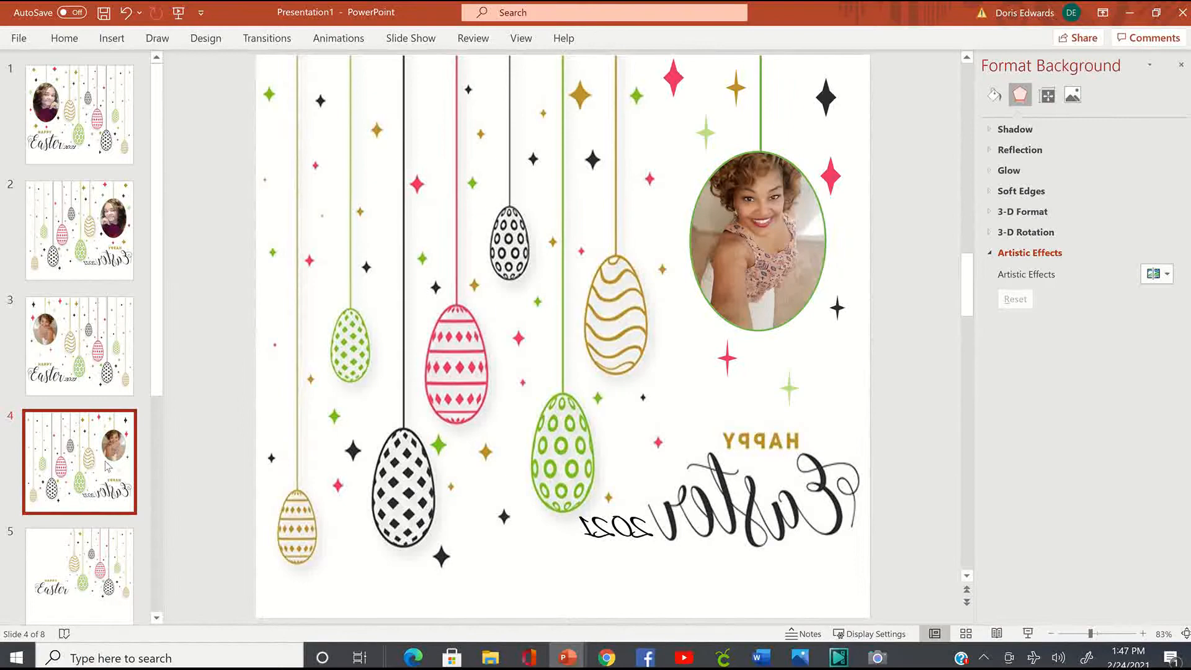
right_click(212, 289)
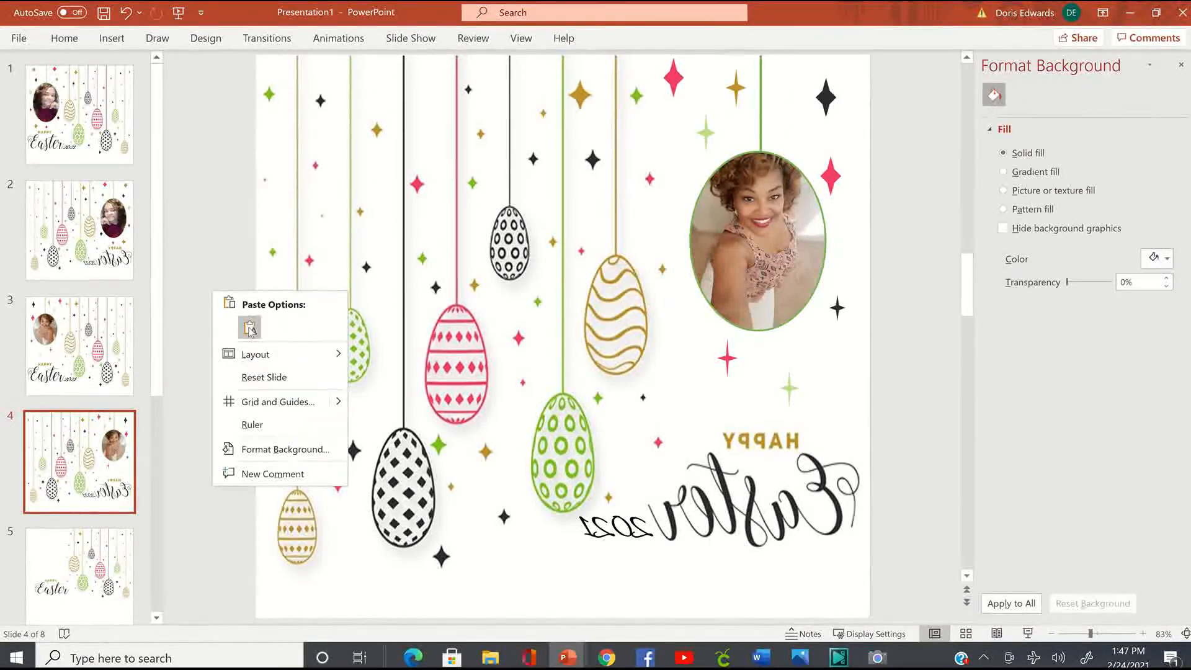
left_click(243, 327)
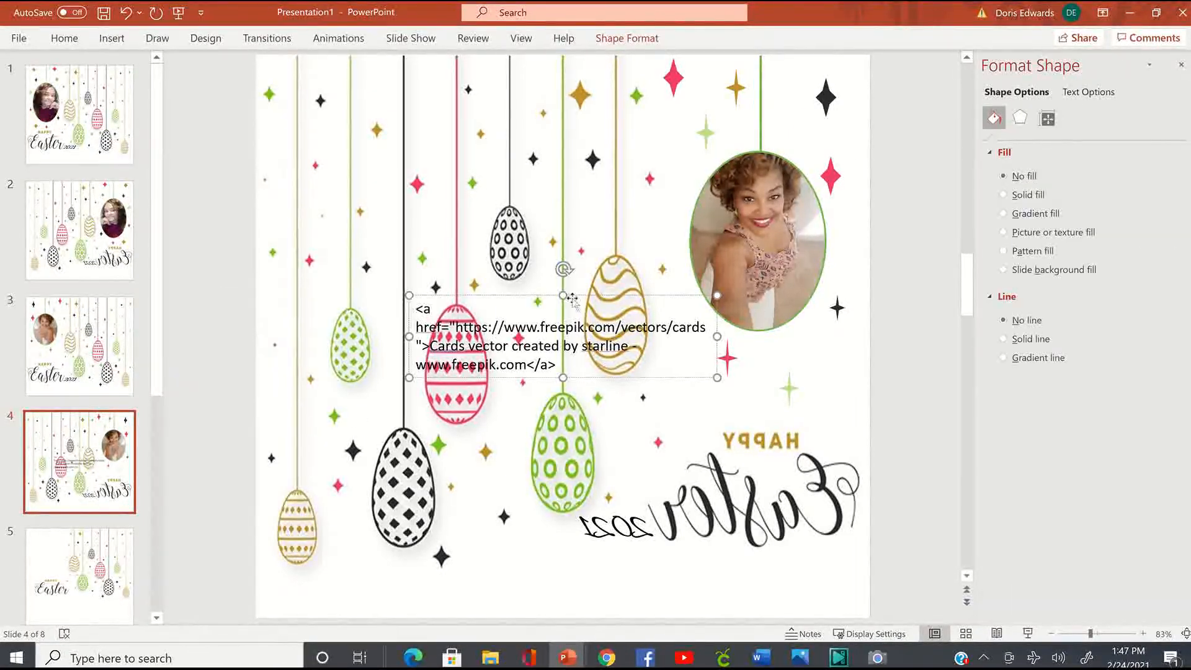
Step: Move the attribution text box to the slide's bottom edge and widen it to span nearly the full slide width on two lines
left_click_drag(572, 299, 566, 556)
left_click_drag(397, 589, 255, 592)
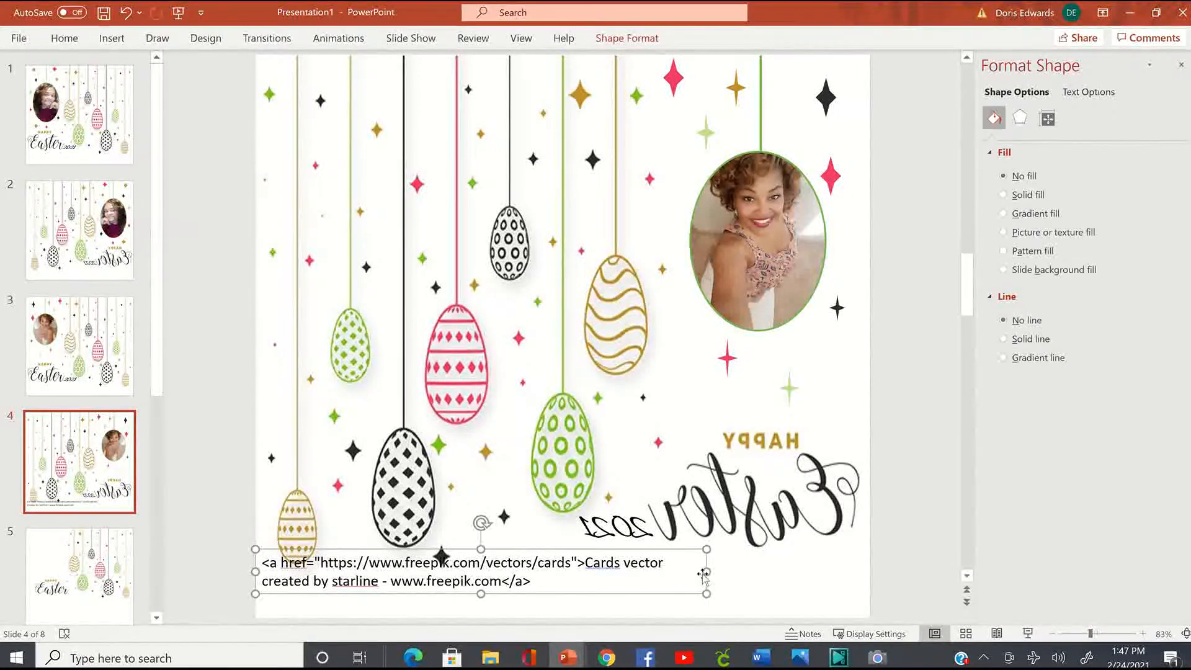
left_click_drag(706, 572, 865, 575)
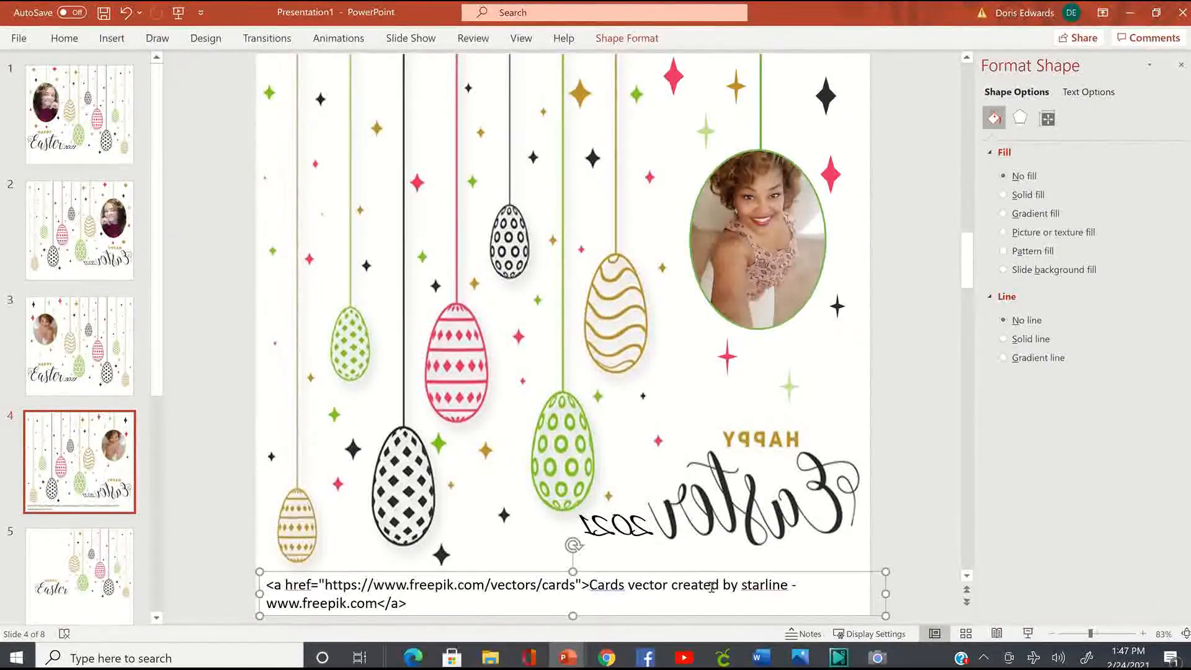
left_click_drag(885, 593, 833, 604)
left_click(949, 513)
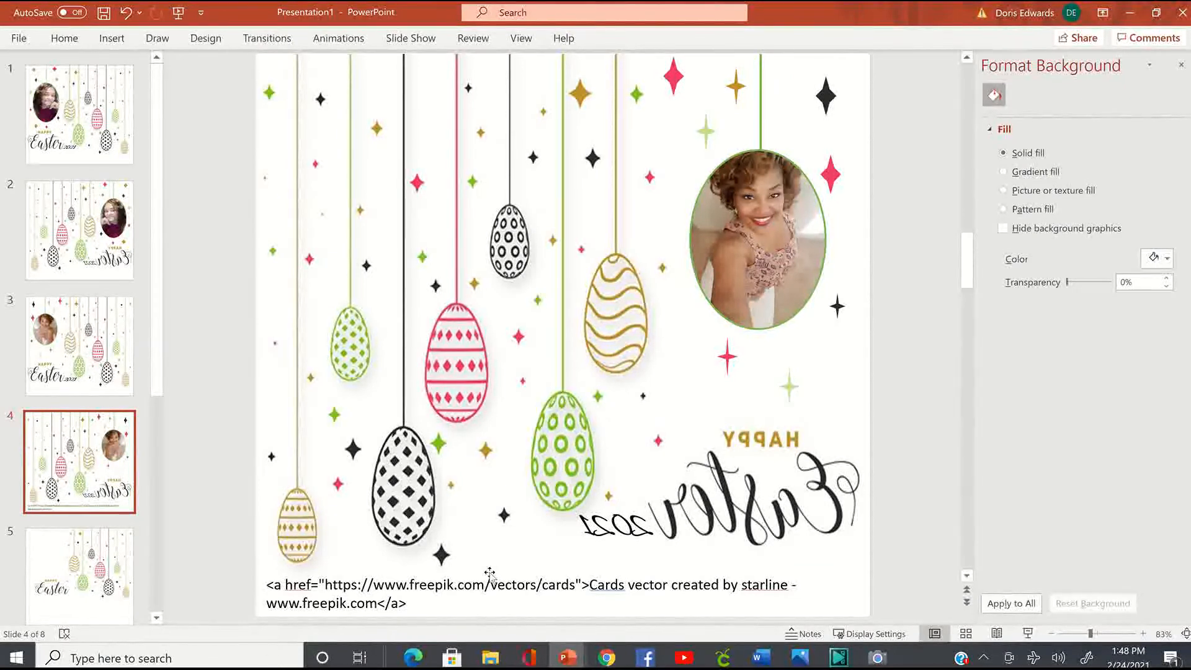
left_click(426, 587)
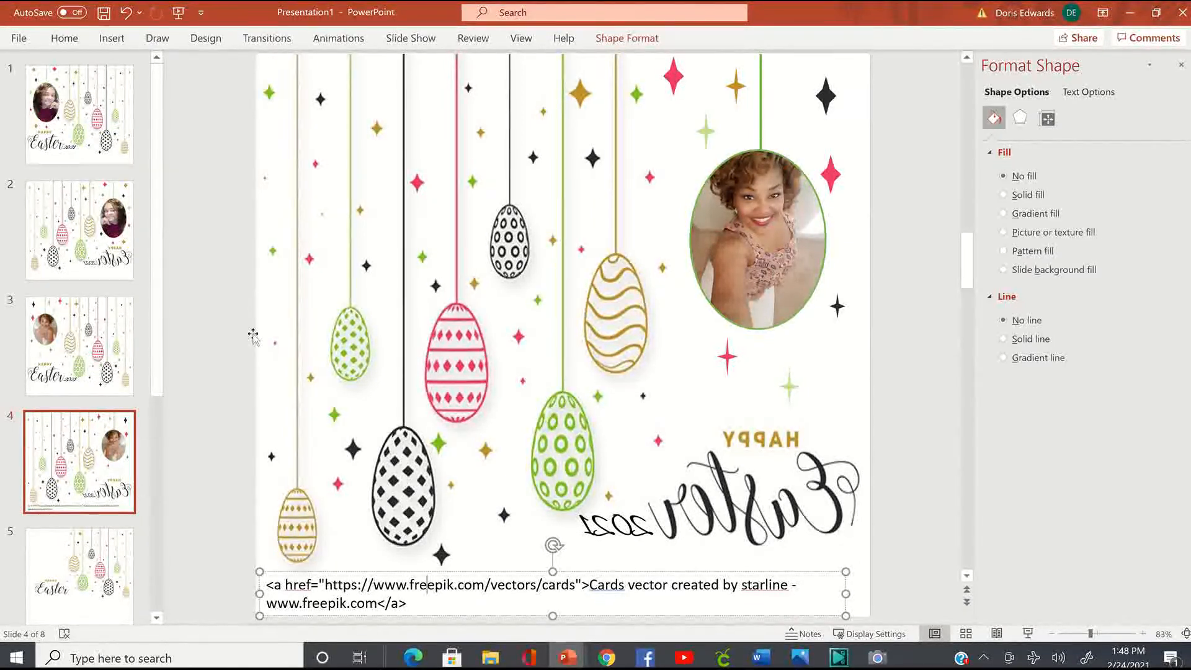
left_click(910, 257)
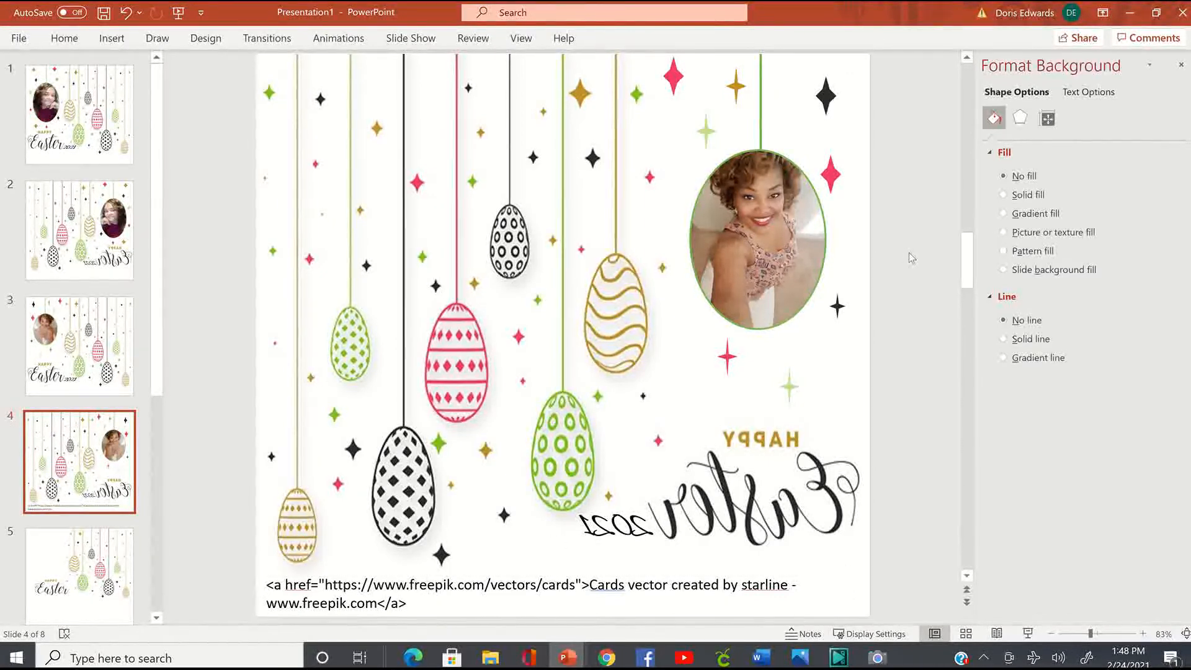